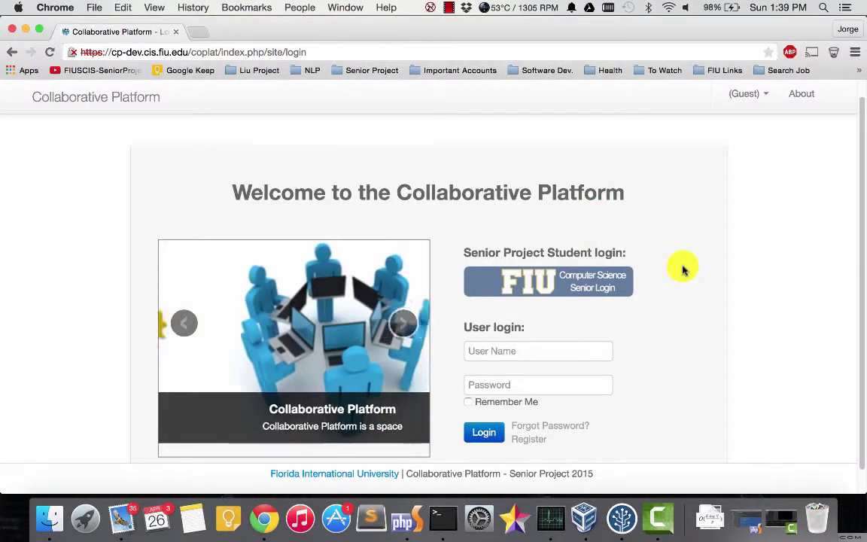
Step: Scroll the welcome page and highlight 'Collaborative Platform' in its heading
scroll(681, 273, "down", 1)
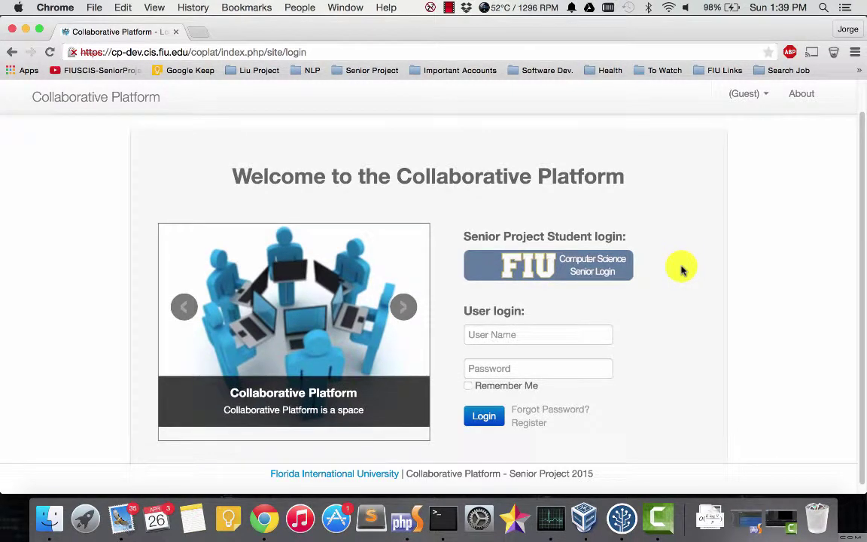
scroll(681, 273, "down", 1)
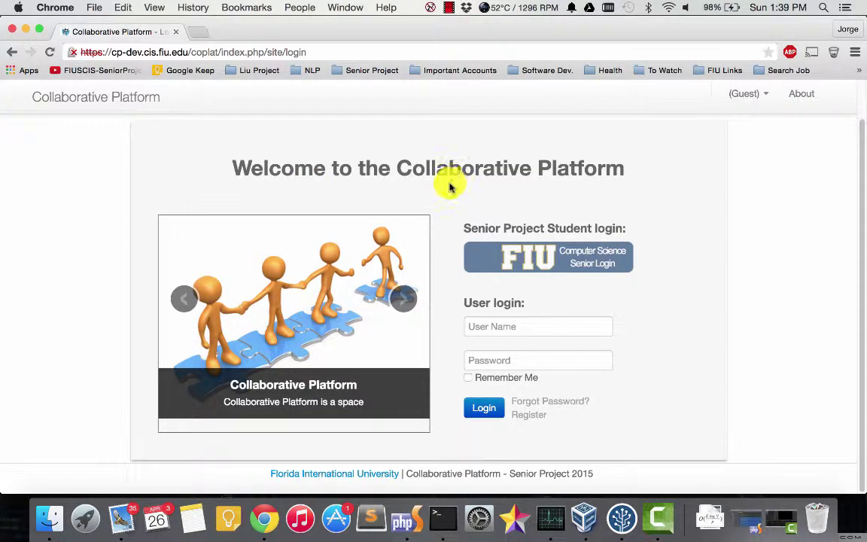
left_click_drag(399, 170, 701, 180)
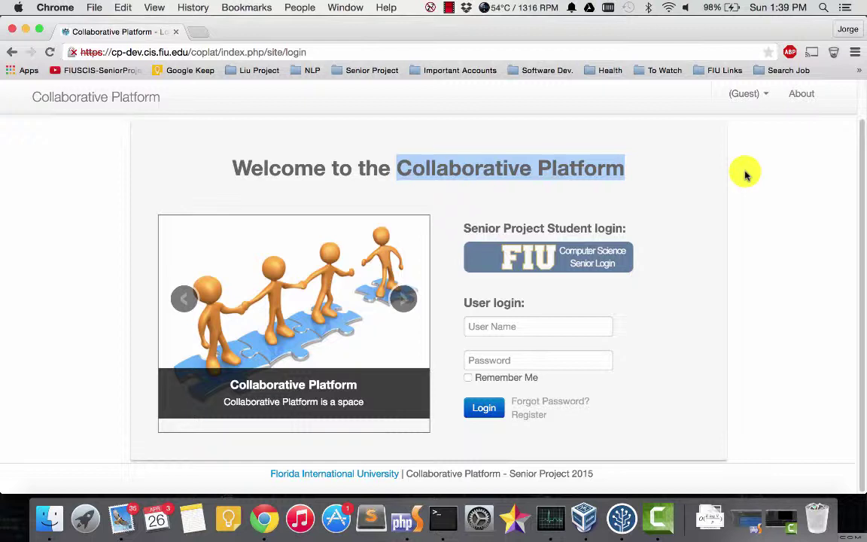
Step: Log in with the autofilled saved user name and the account password
left_click(562, 329)
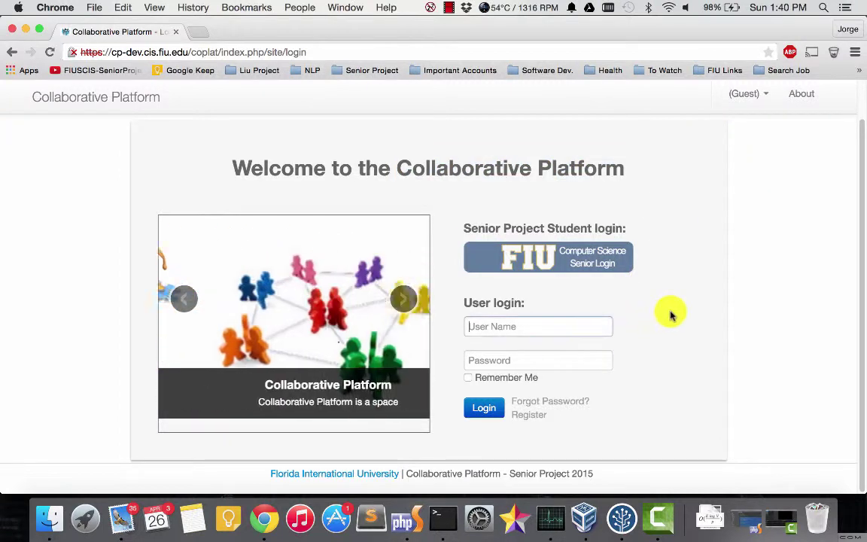
left_click(703, 305)
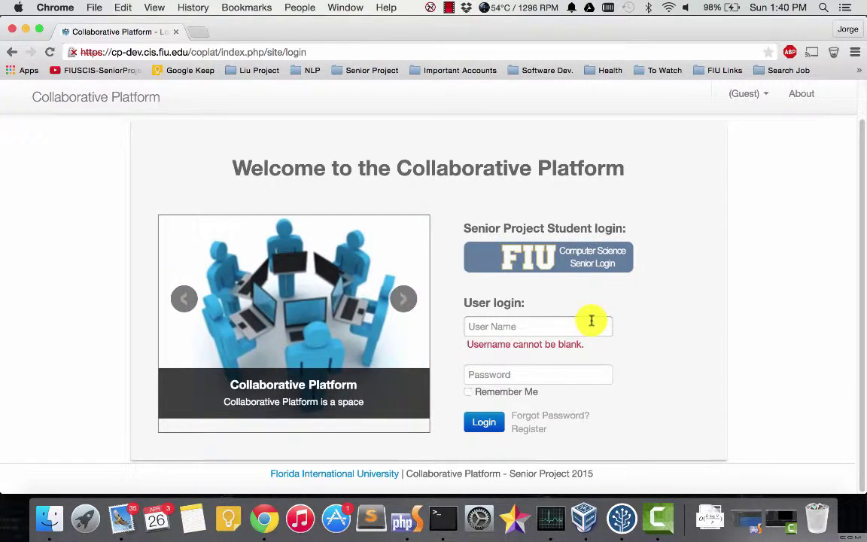
left_click(592, 322)
type("jt")
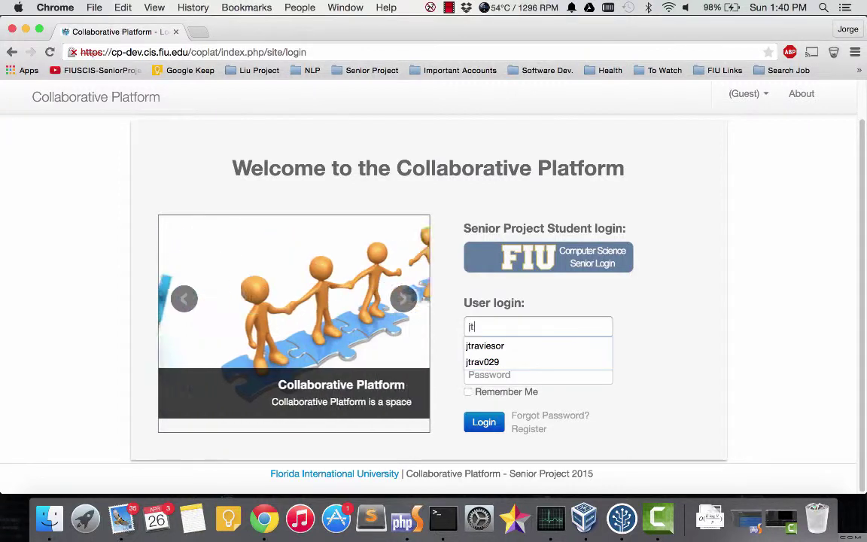
key("Down")
key("Return")
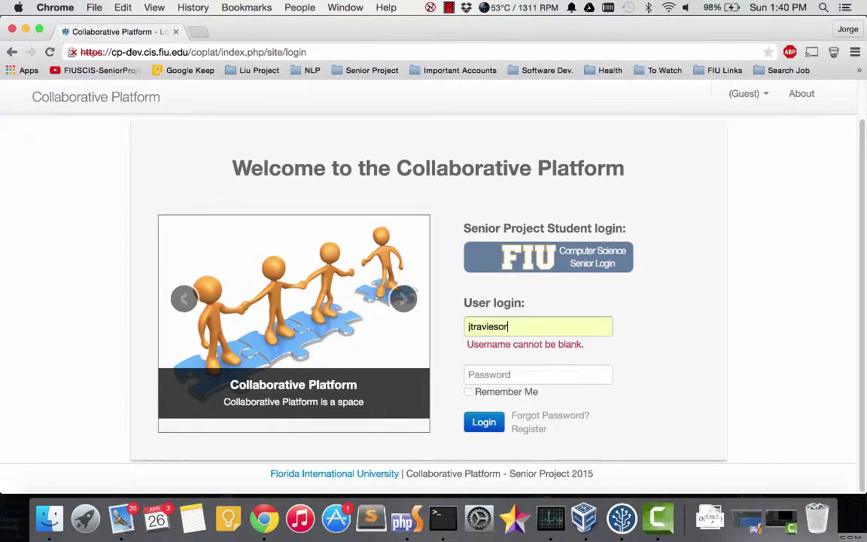
key("Tab")
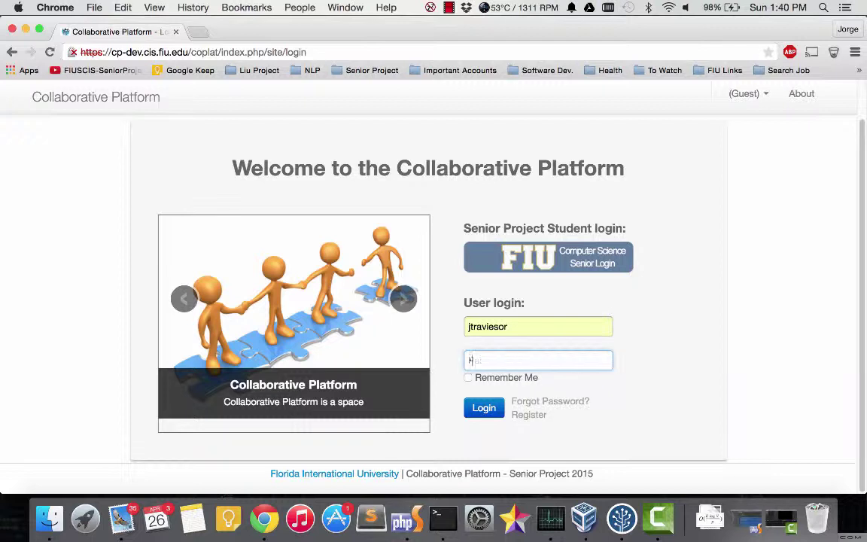
type("••••")
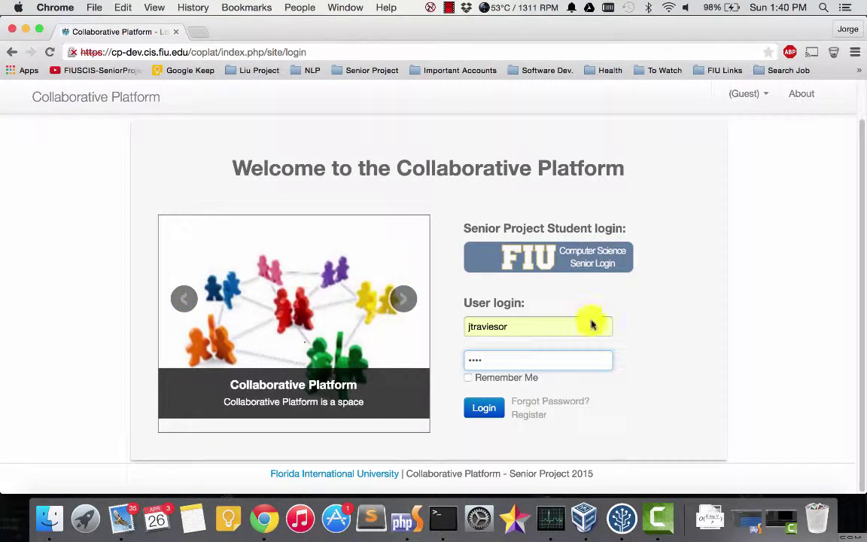
left_click(489, 413)
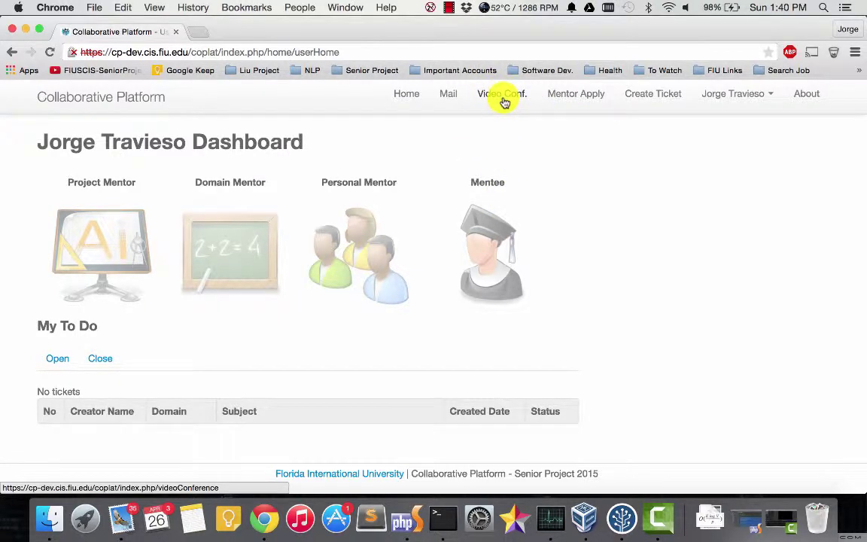
Step: Scroll through the past meetings on the Video Conf. page, then start a new video conference
left_click(503, 100)
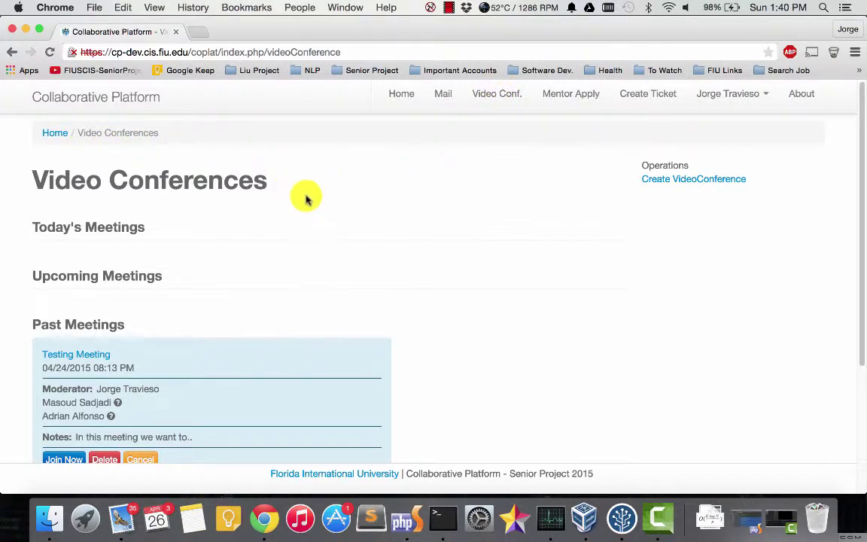
scroll(294, 181, "down", 3)
left_click_drag(41, 143, 188, 200)
scroll(188, 199, "down", 2)
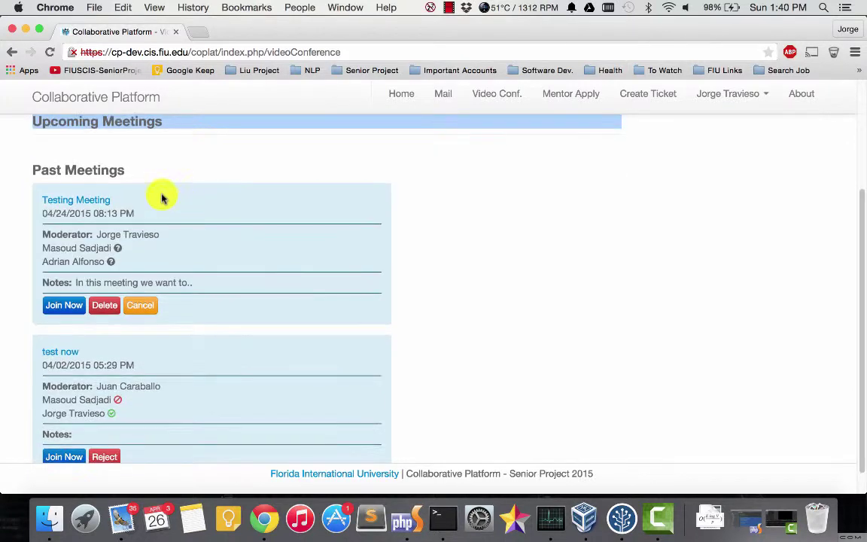
left_click(43, 169)
left_click_drag(43, 169, 203, 170)
scroll(200, 198, "down", 1)
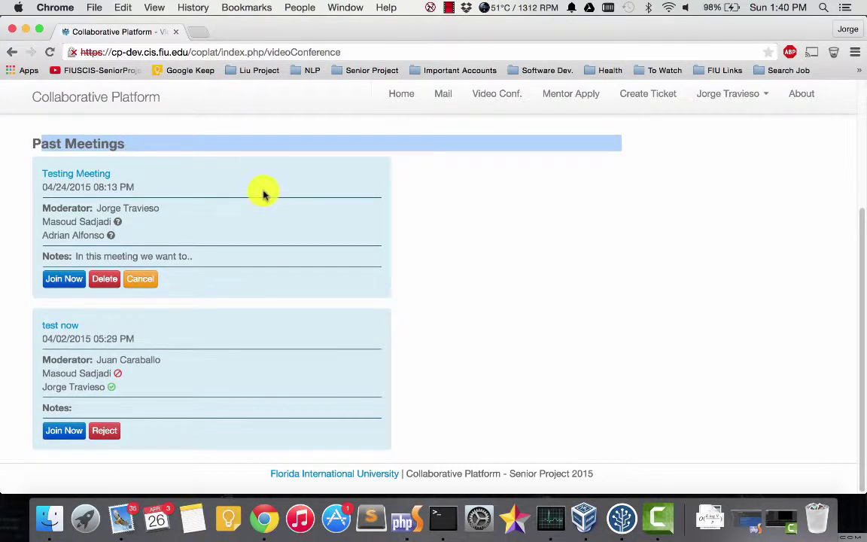
scroll(251, 197, "up", 3)
scroll(186, 266, "down", 3)
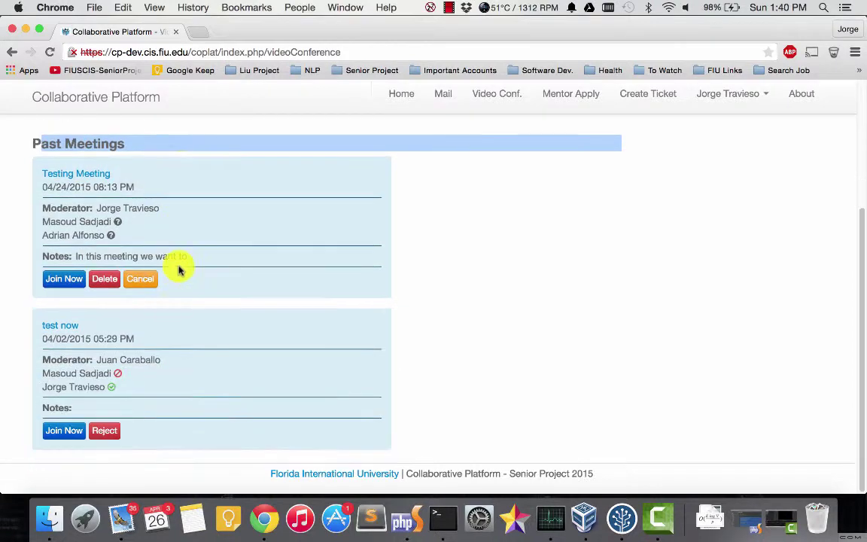
scroll(181, 263, "up", 1)
scroll(183, 262, "up", 5)
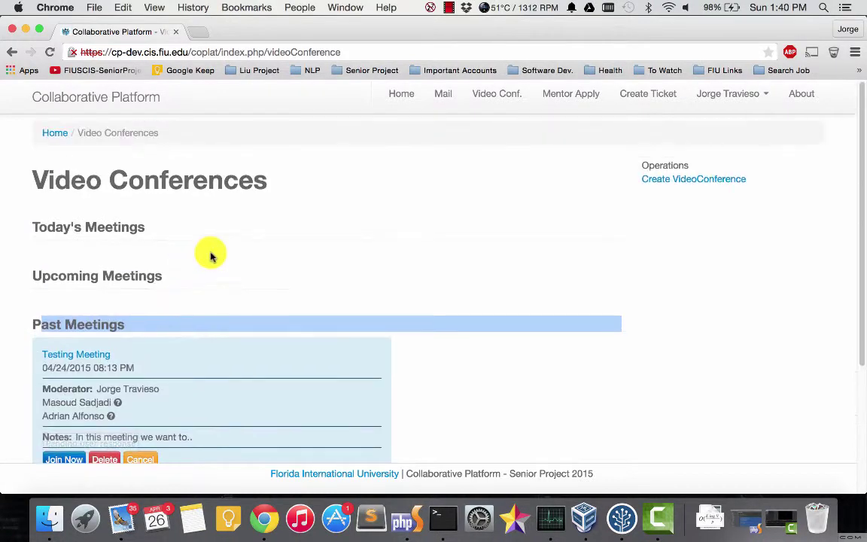
left_click(661, 183)
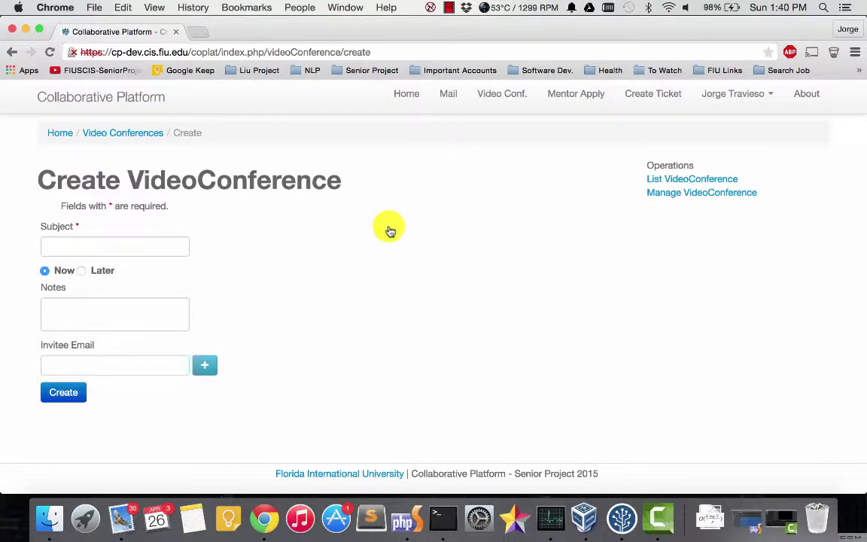
Step: Enter the subject 'Testing On-demand VC' and a short meeting note
left_click(65, 245)
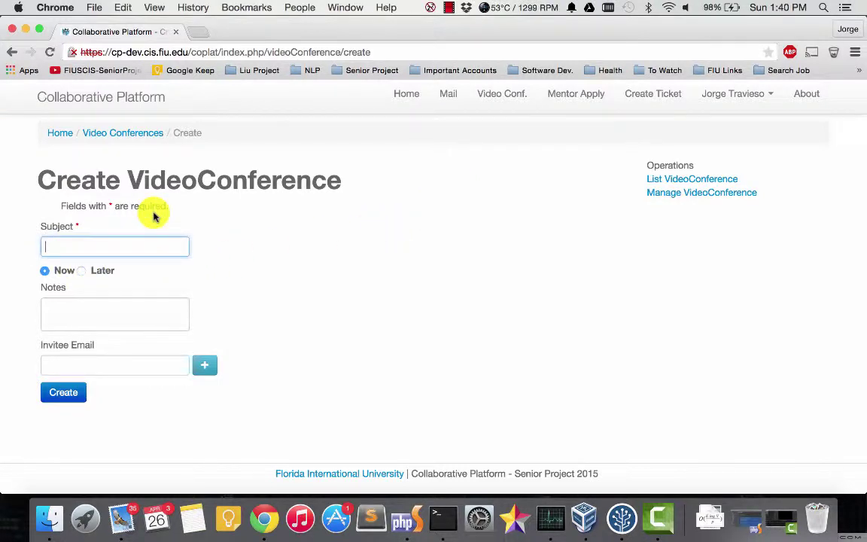
type("I")
key("BackSpace")
type("T")
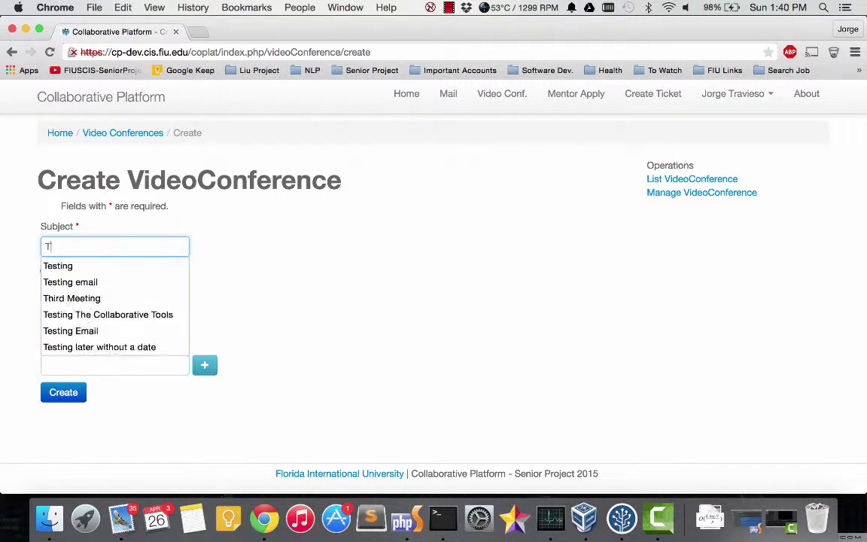
type("esting On")
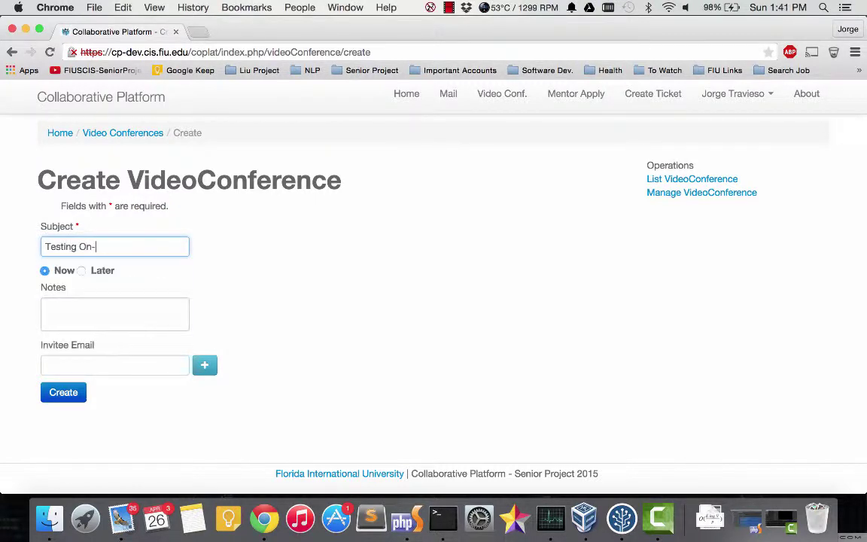
type("-demand VC")
left_click(108, 304)
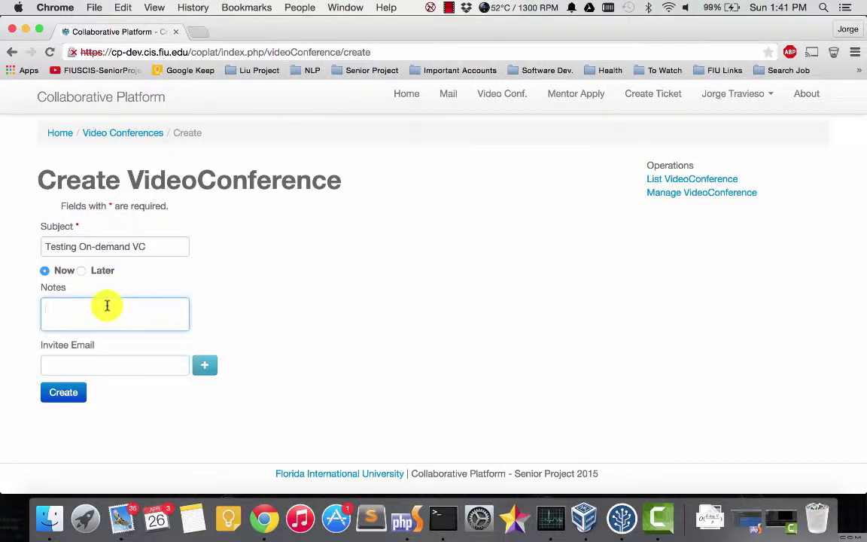
type("In this video we want...")
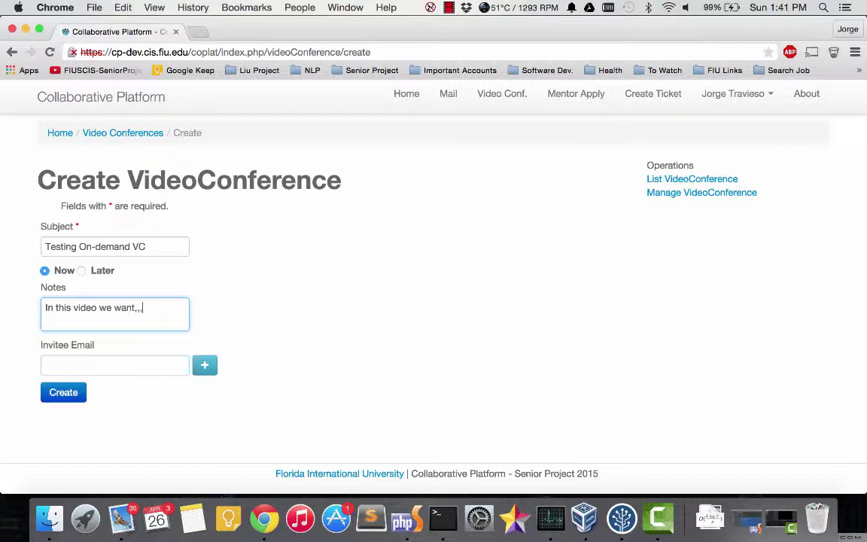
key("BackSpace")
left_click(101, 309)
Step: Add two invitee emails from the suggestions and create the conference
left_click(106, 361)
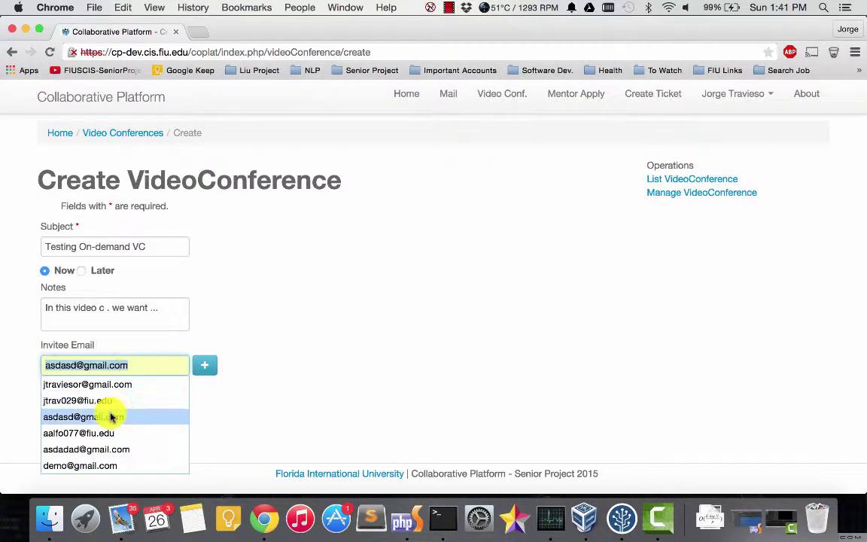
left_click(102, 433)
left_click(201, 374)
left_click(181, 408)
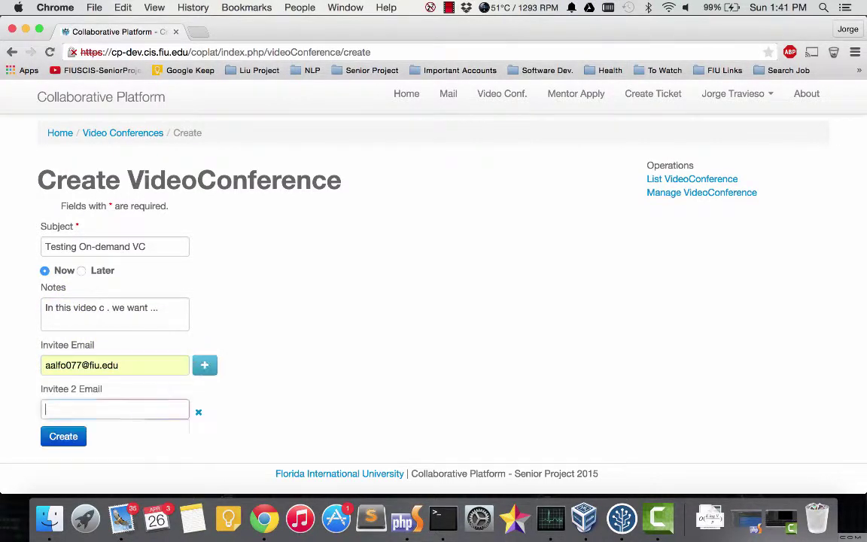
type("a")
left_click(136, 362)
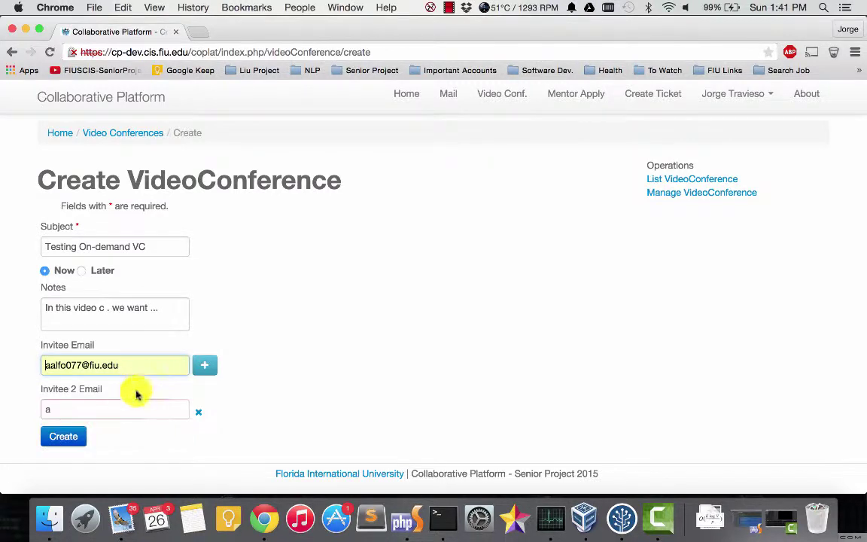
type("dmin")
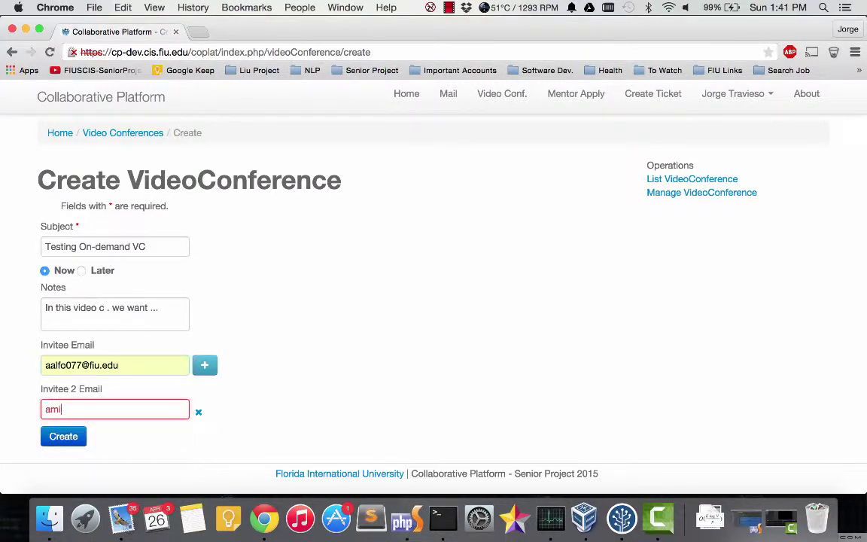
key("Down")
key("Return")
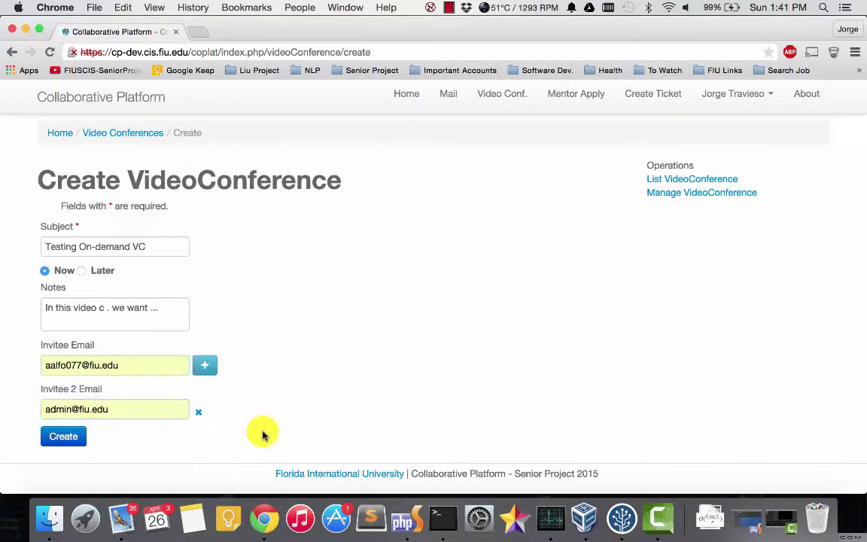
left_click(63, 437)
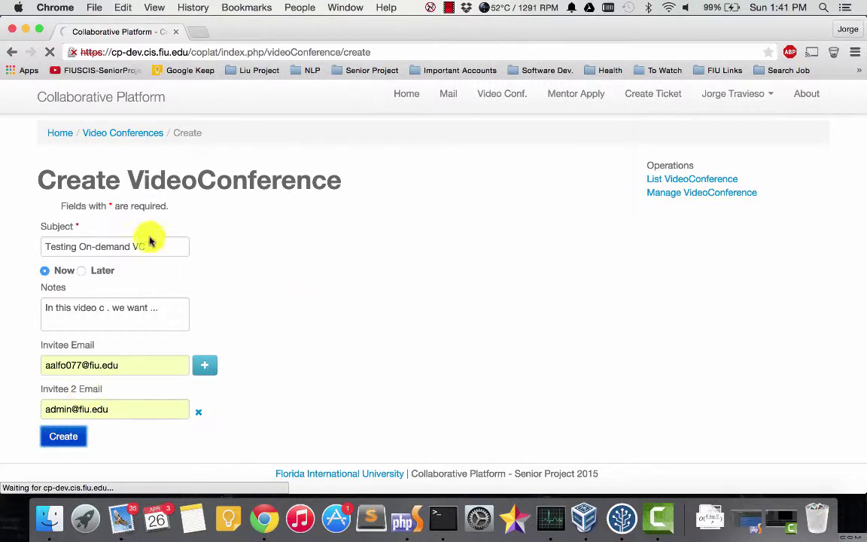
Step: Go back to the Video Conferences list and review Today's, Upcoming and Past Meetings
mouse_move(122, 237)
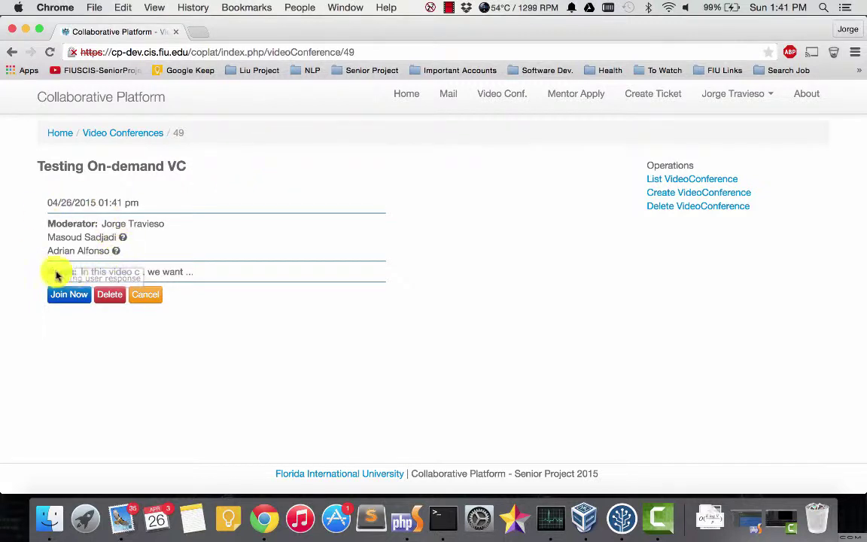
left_click(301, 52)
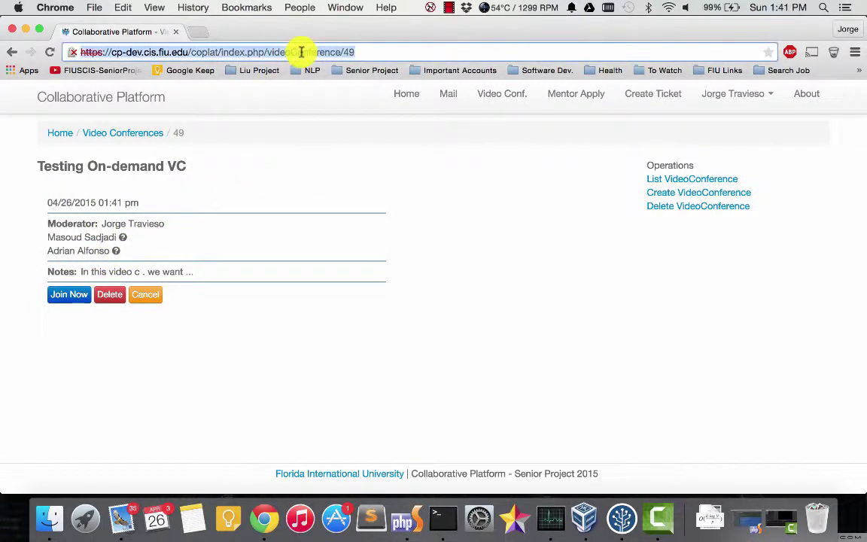
left_click(301, 88)
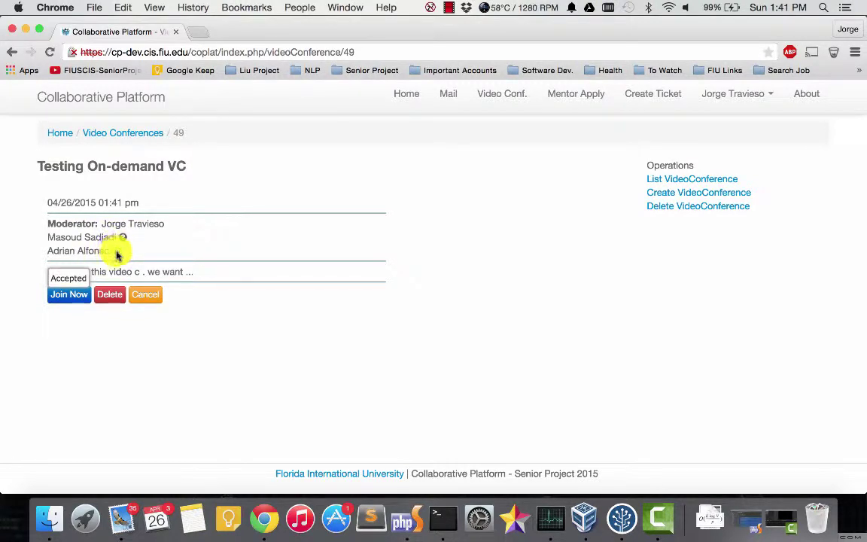
left_click(114, 136)
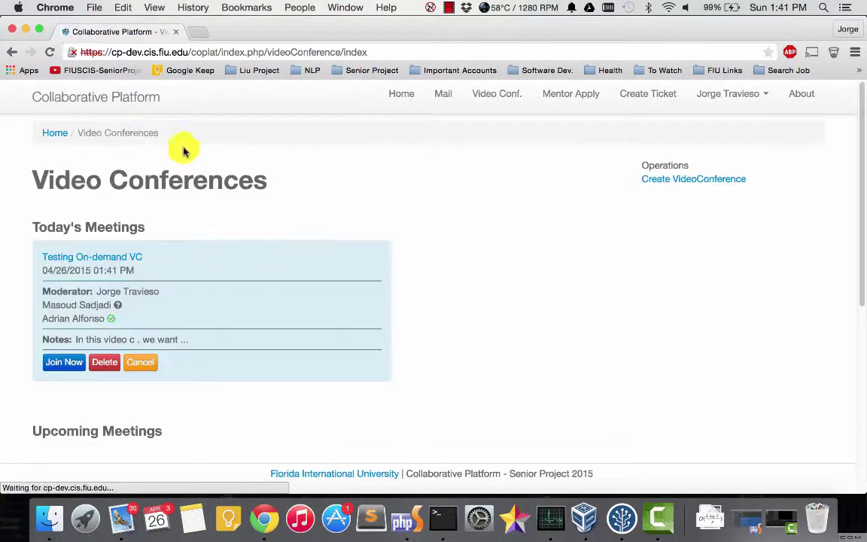
scroll(194, 196, "down", 5)
scroll(198, 199, "up", 4)
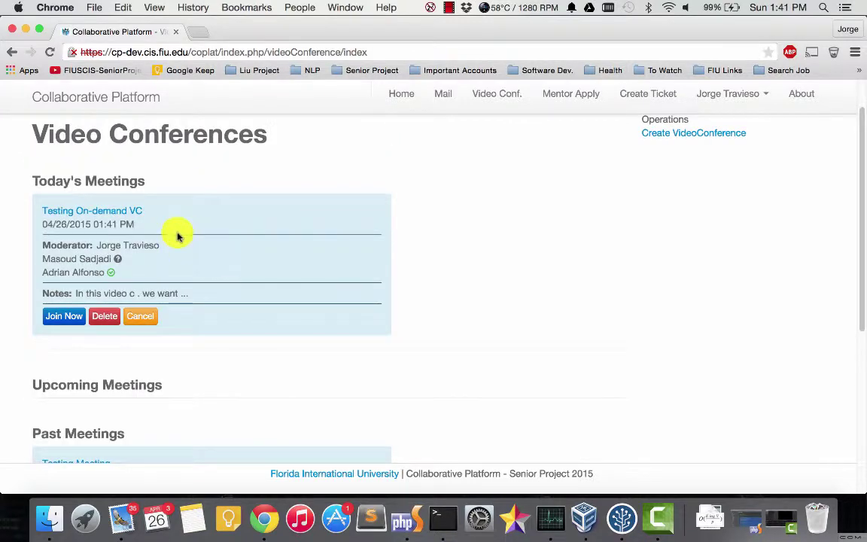
scroll(181, 271, "down", 5)
scroll(180, 275, "up", 1)
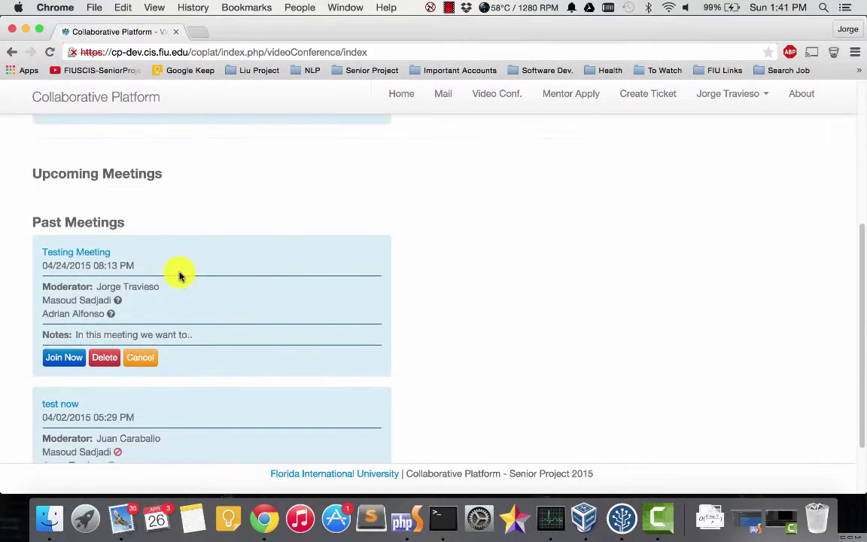
scroll(137, 247, "down", 2)
scroll(138, 248, "up", 5)
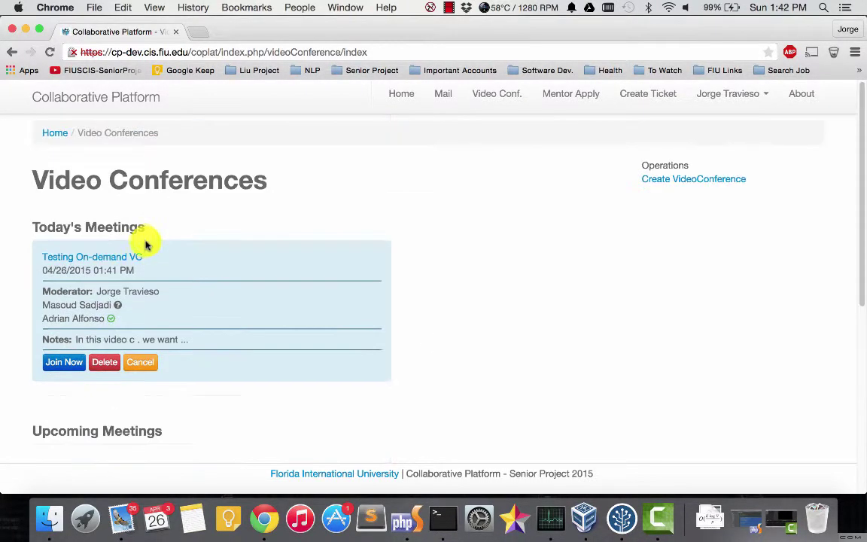
scroll(155, 248, "down", 2)
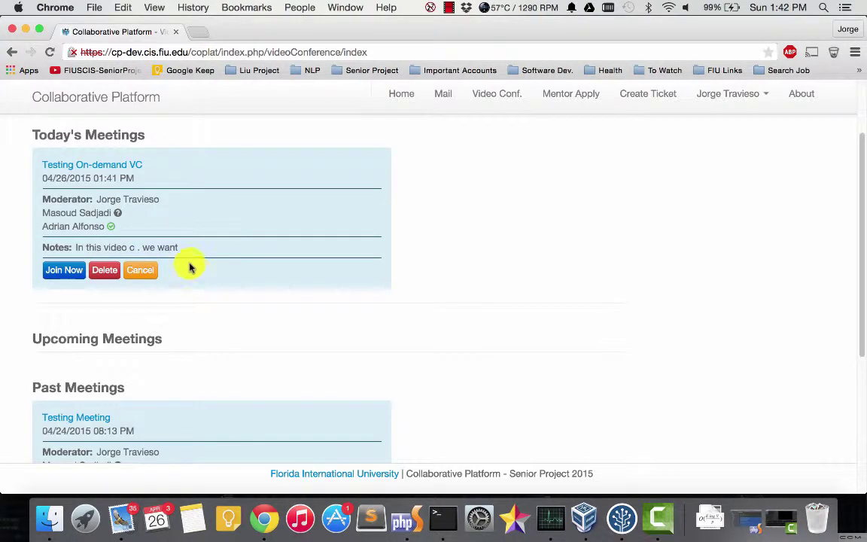
scroll(222, 242, "up", 2)
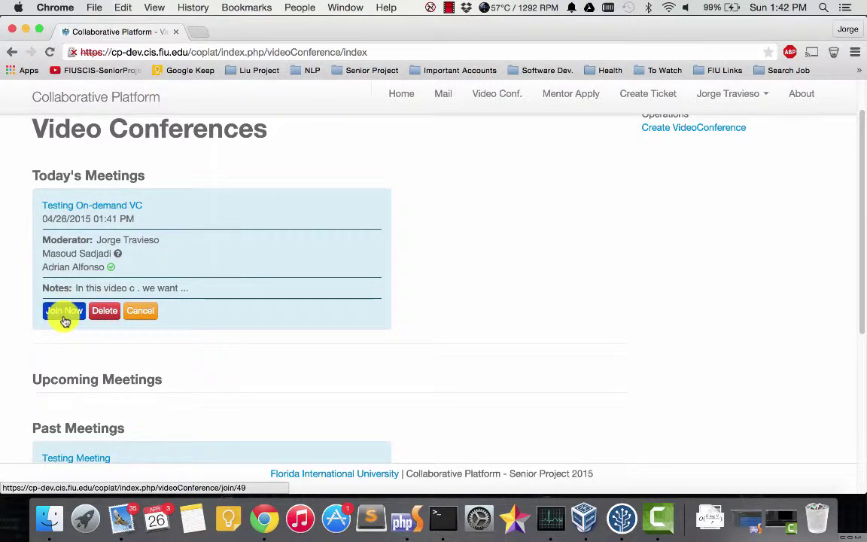
Step: Join the Testing On-demand VC meeting and open conference 49's room
left_click(65, 317)
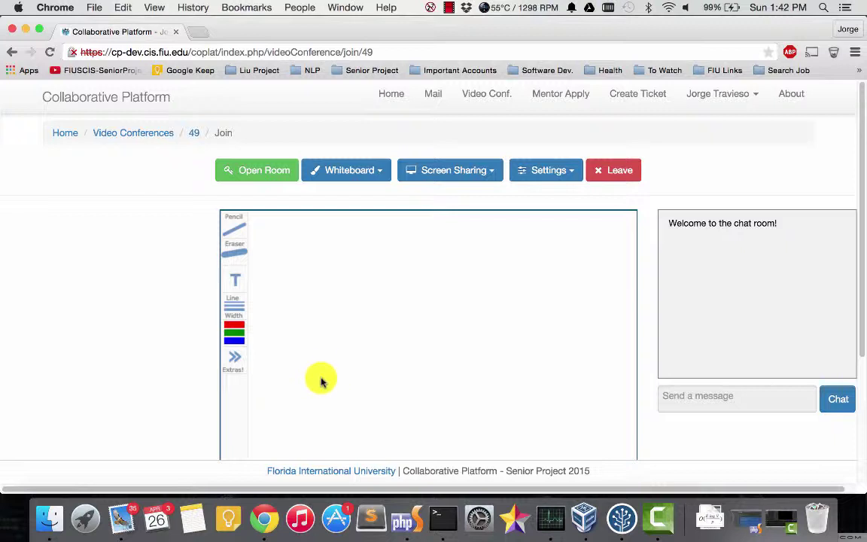
left_click(269, 172)
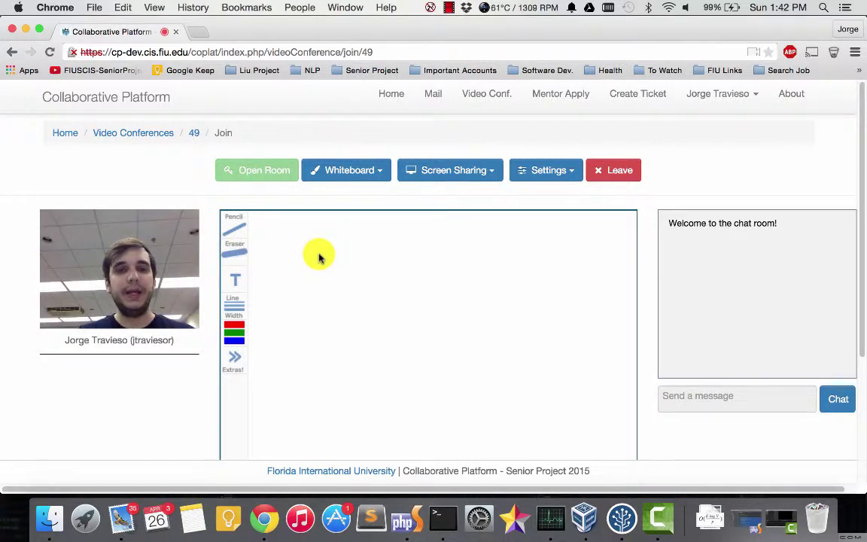
Step: Scroll the conference page while waiting for the second participant's video feed
scroll(319, 258, "down", 2)
scroll(319, 258, "down", 1)
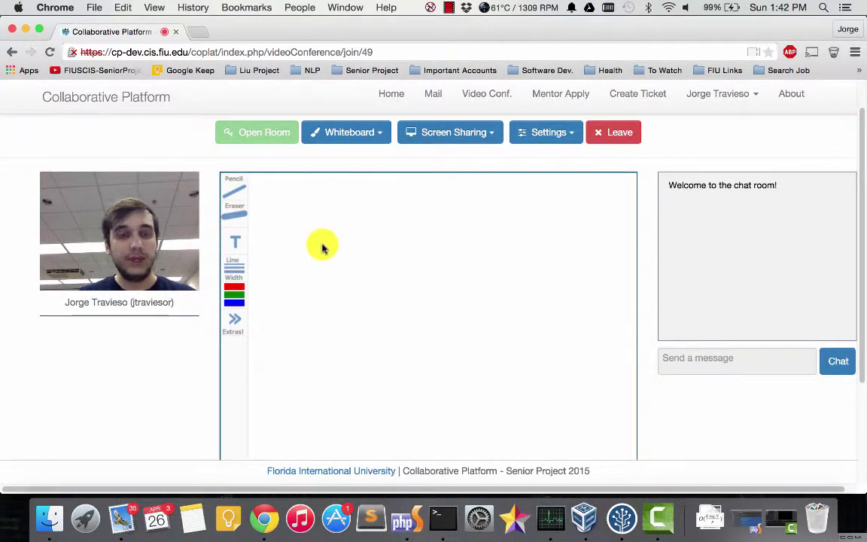
scroll(324, 243, "up", 2)
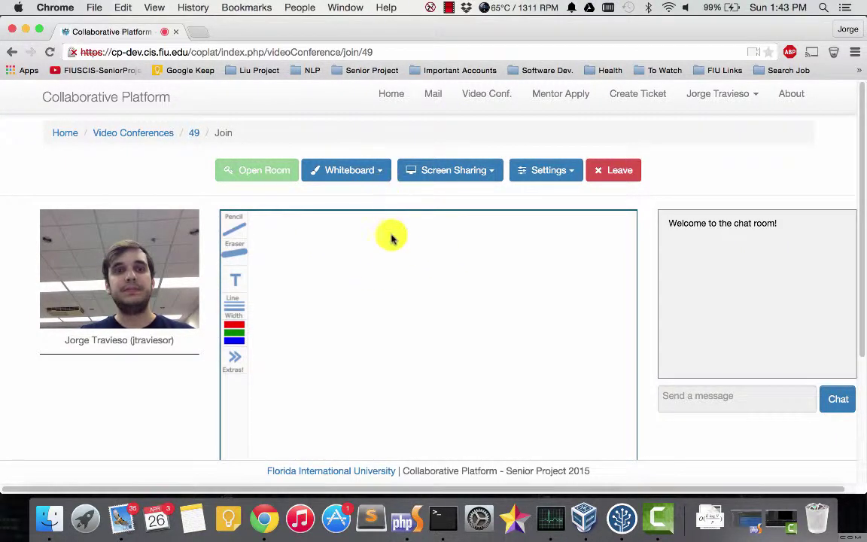
scroll(387, 248, "down", 5)
scroll(387, 248, "up", 5)
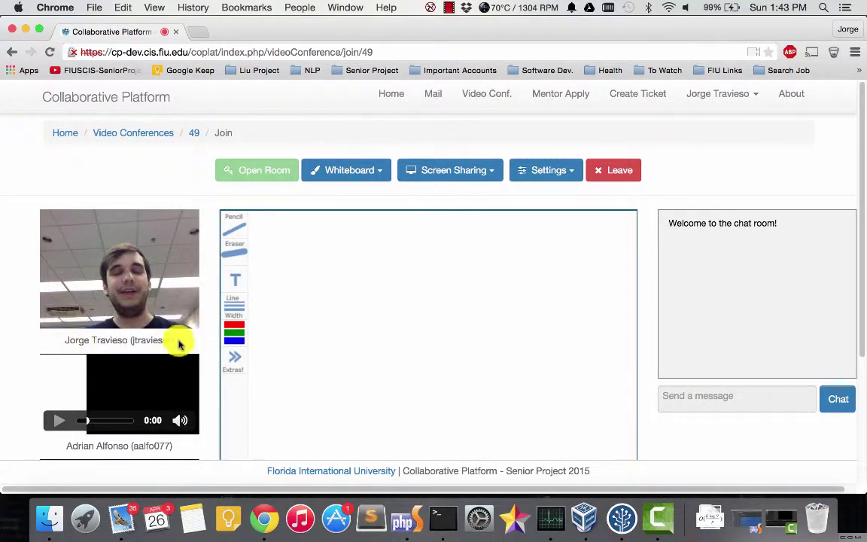
scroll(354, 297, "down", 1)
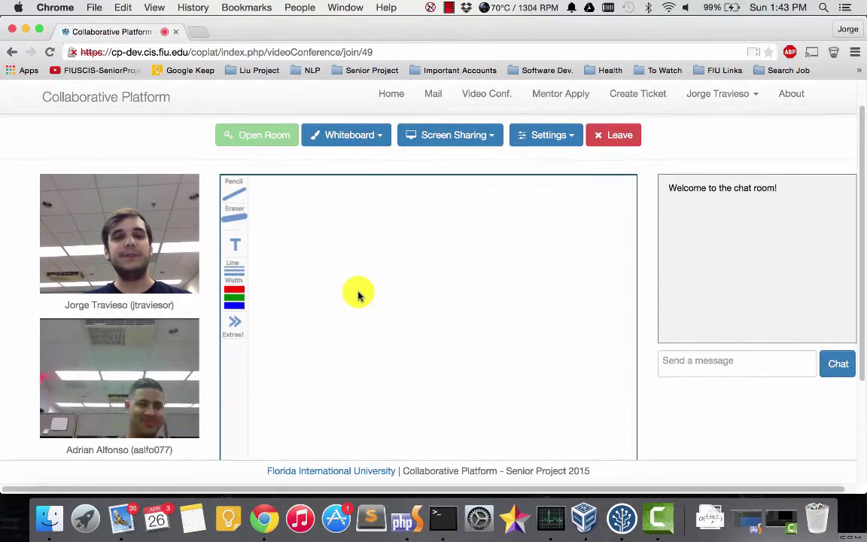
scroll(350, 299, "up", 1)
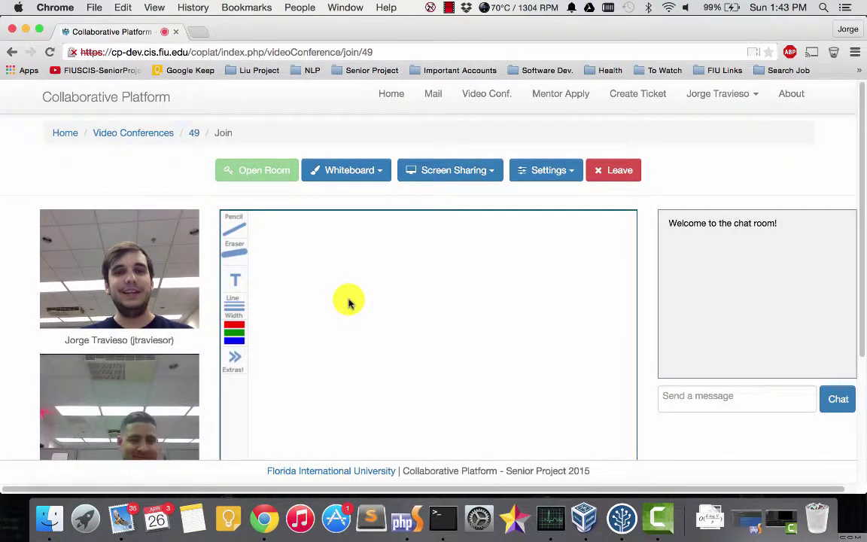
scroll(434, 304, "down", 1)
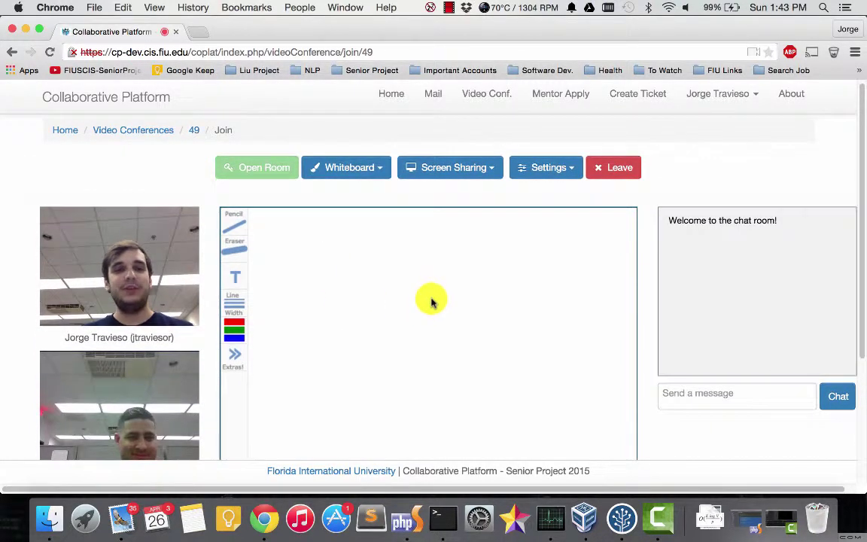
scroll(431, 302, "down", 3)
scroll(431, 306, "up", 1)
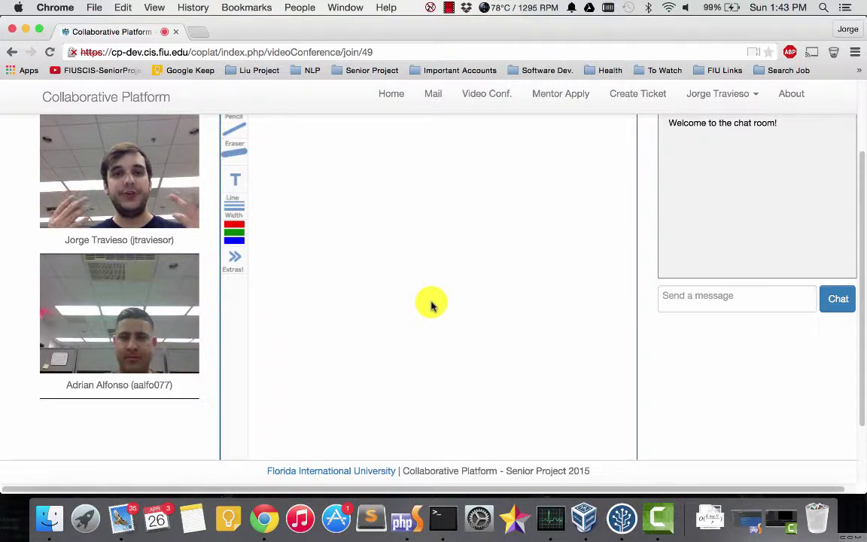
Step: Send a greeting in the room chat and read the participant's reply
scroll(420, 381, "up", 3)
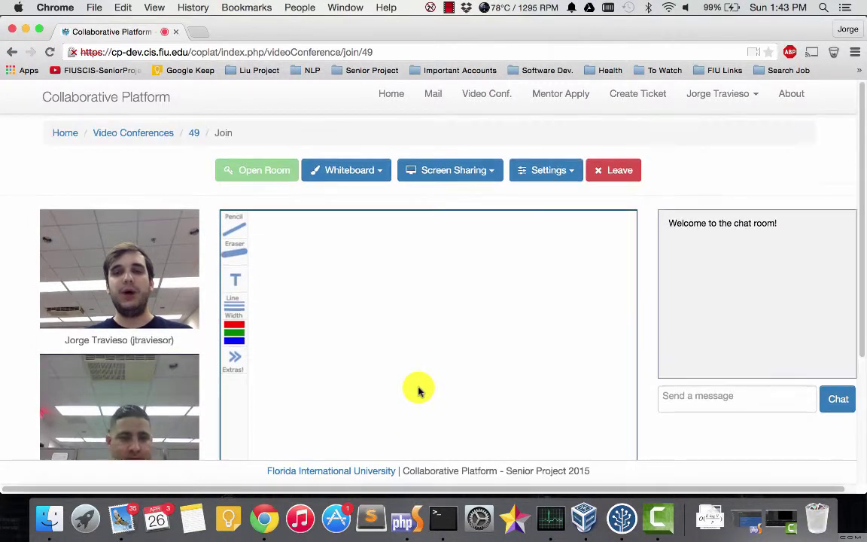
scroll(422, 357, "down", 1)
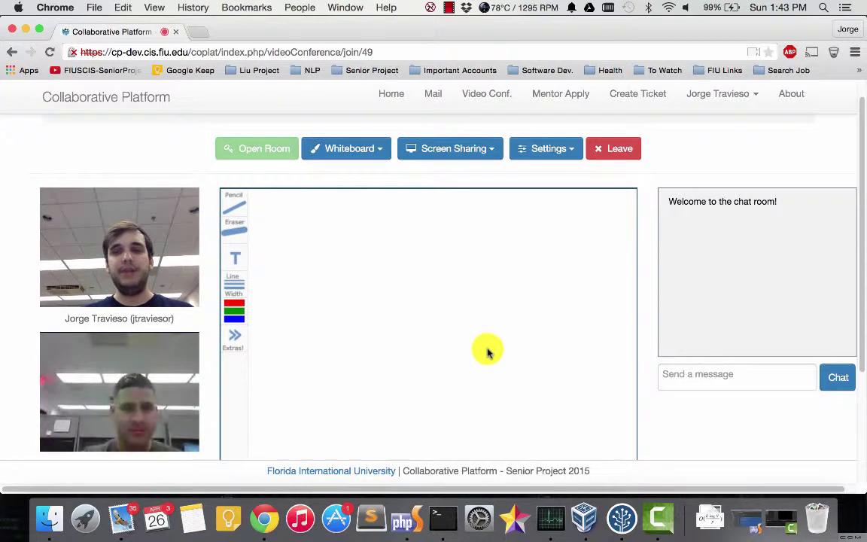
scroll(488, 343, "down", 1)
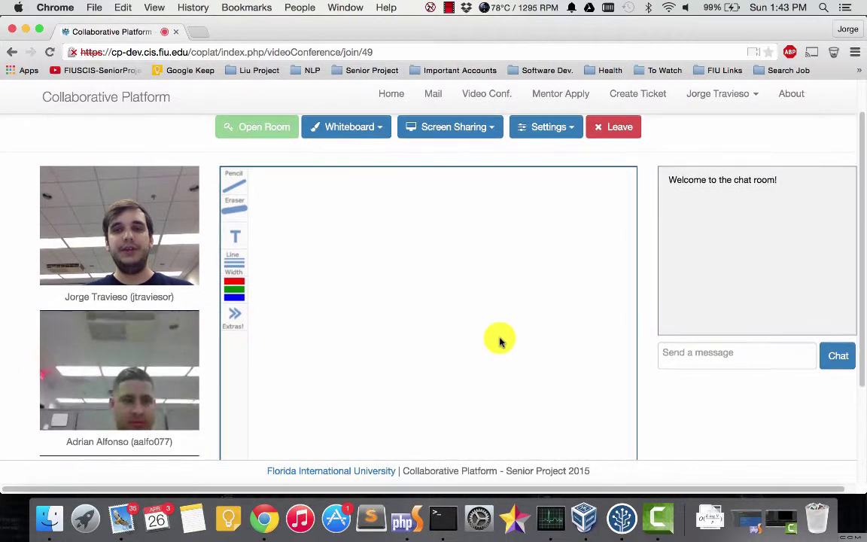
left_click(701, 345)
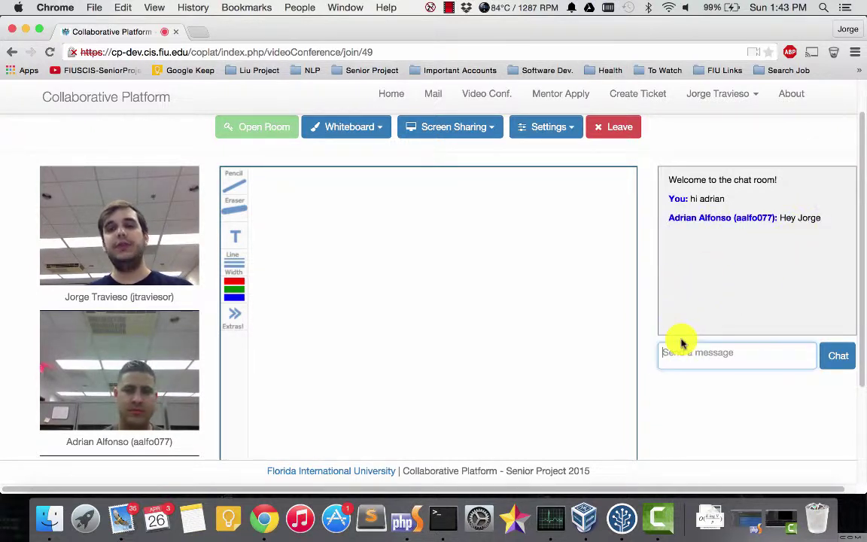
scroll(463, 305, "up", 2)
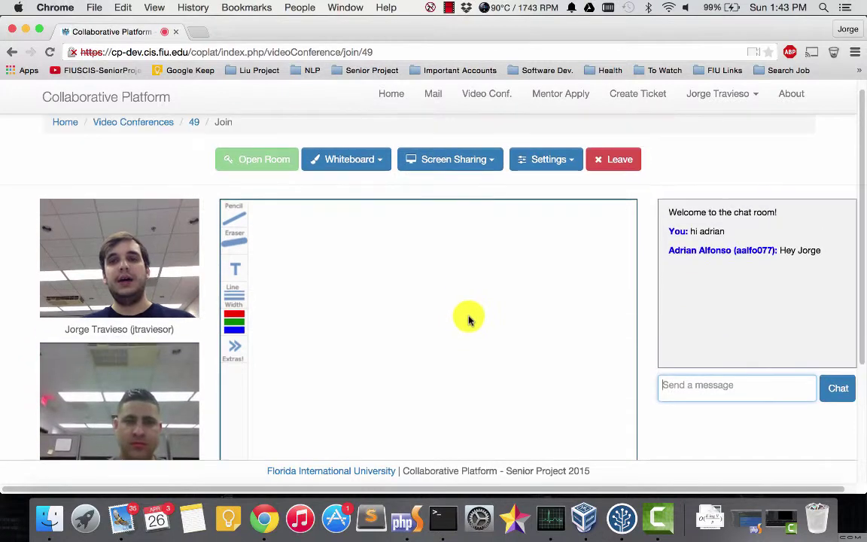
scroll(465, 324, "down", 3)
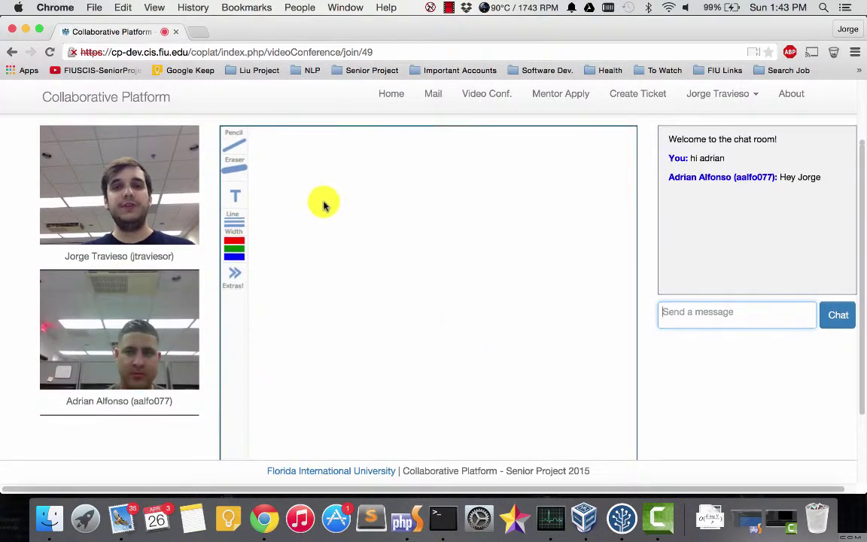
Step: Handwrite 'Hey' with the pencil, then clear the whiteboard via Whiteboard > Clear
mouse_move(317, 186)
left_mouse_down()
mouse_move(317, 274)
mouse_move(339, 269)
left_mouse_up()
mouse_move(308, 242)
left_mouse_down()
mouse_move(342, 238)
mouse_move(351, 264)
mouse_move(454, 248)
left_mouse_up()
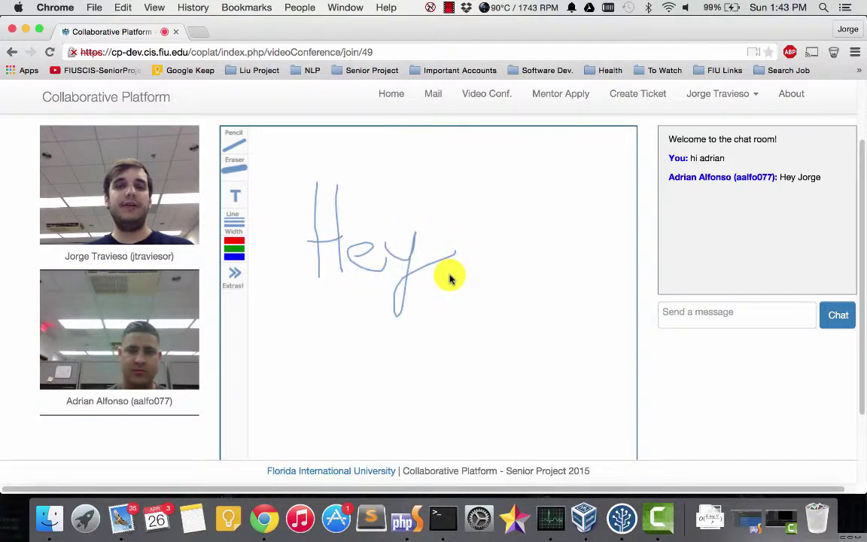
scroll(509, 194, "up", 2)
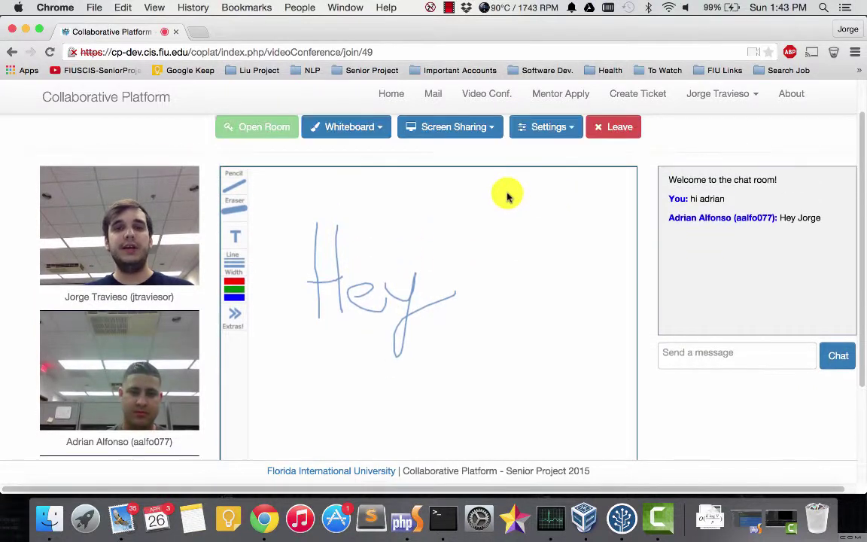
scroll(463, 193, "down", 2)
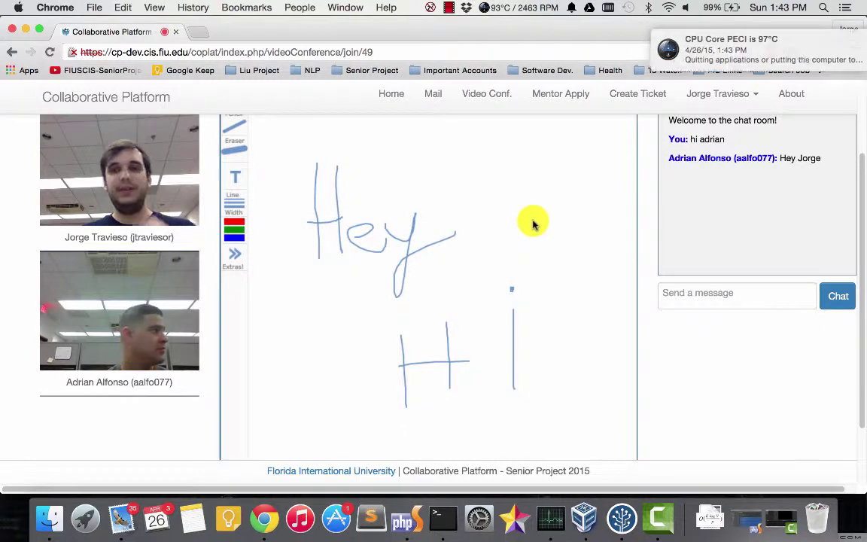
scroll(525, 224, "up", 2)
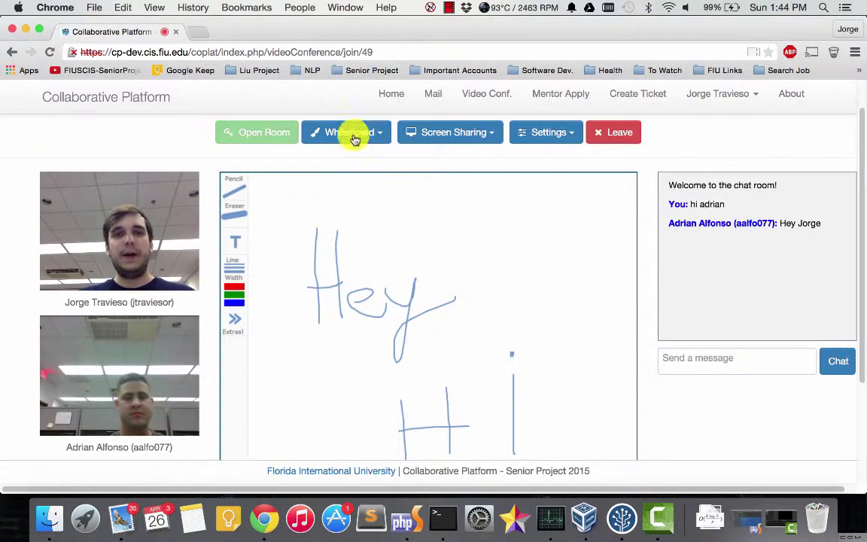
left_click(348, 132)
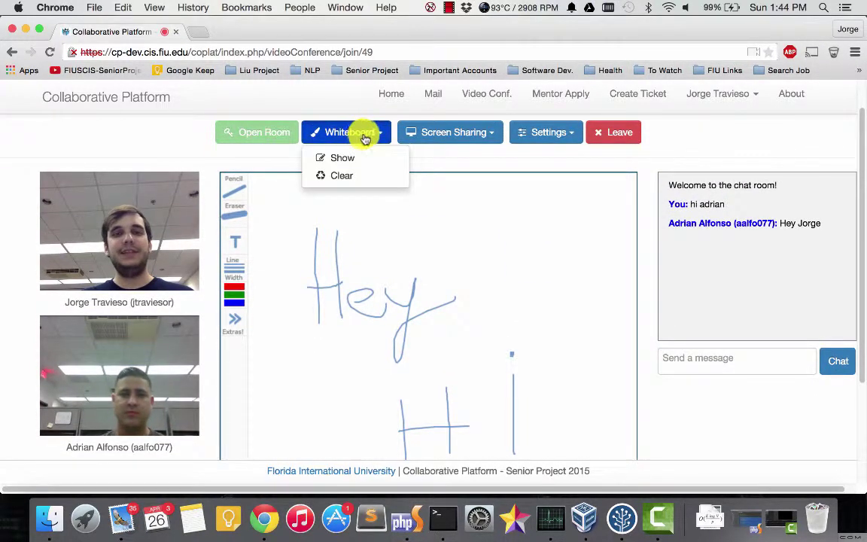
left_click(344, 175)
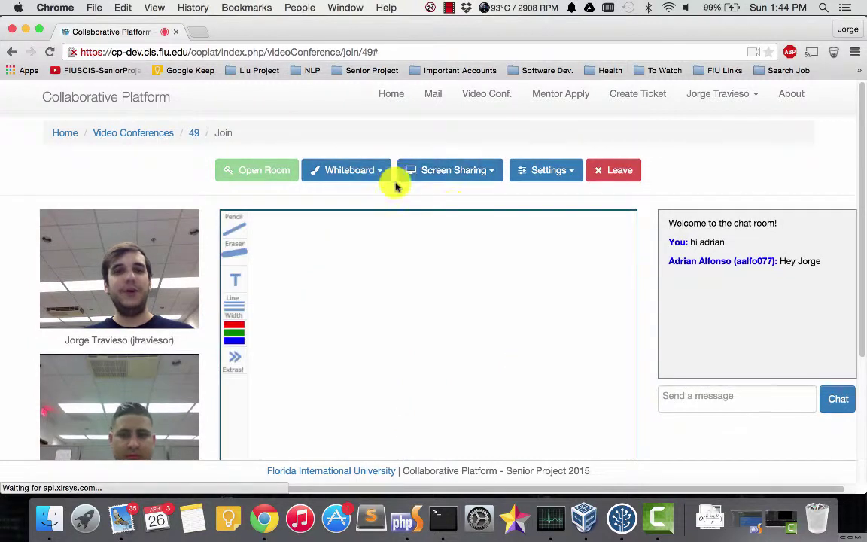
Step: Draw a short stroke on the whiteboard and bring up the Screen Sharing options
left_click(464, 172)
left_click(441, 170)
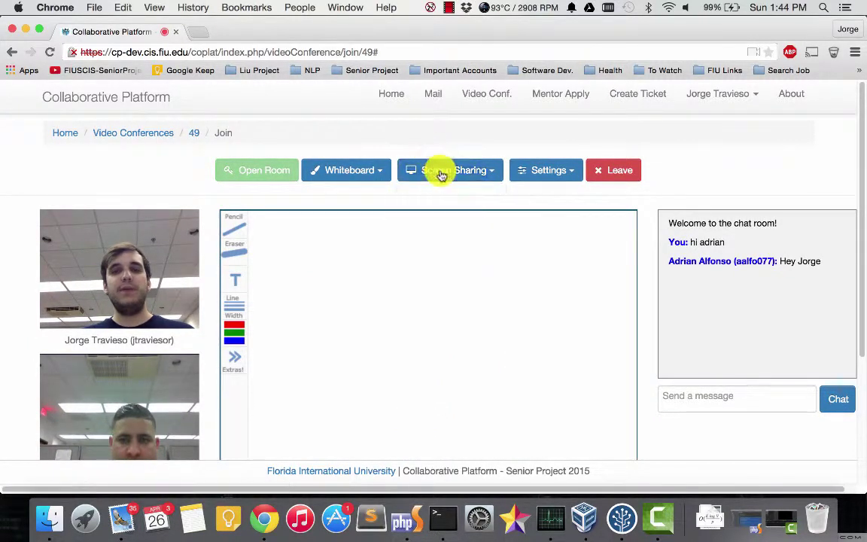
scroll(422, 202, "down", 2)
scroll(418, 198, "up", 2)
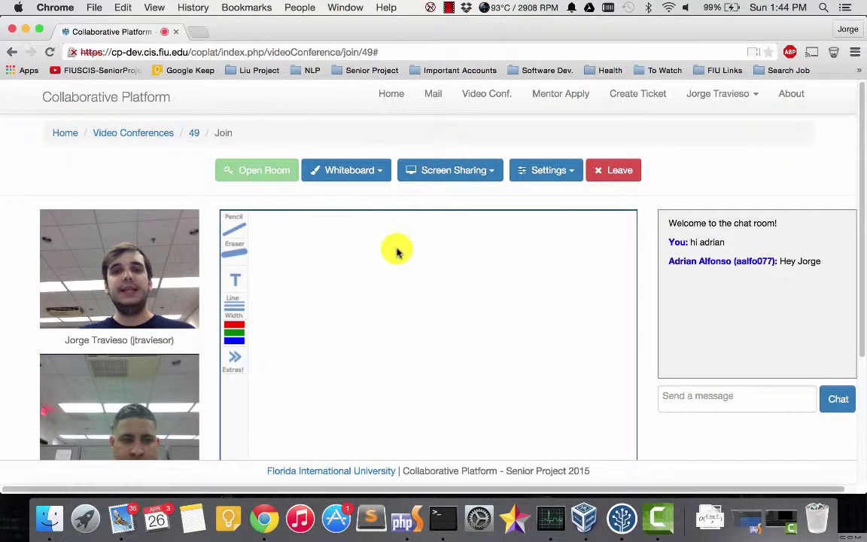
left_click_drag(367, 243, 371, 257)
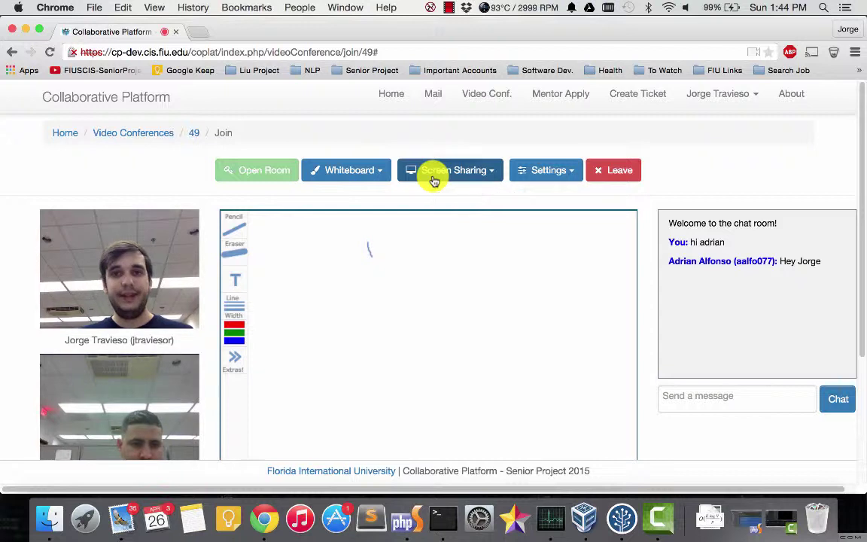
left_click(434, 181)
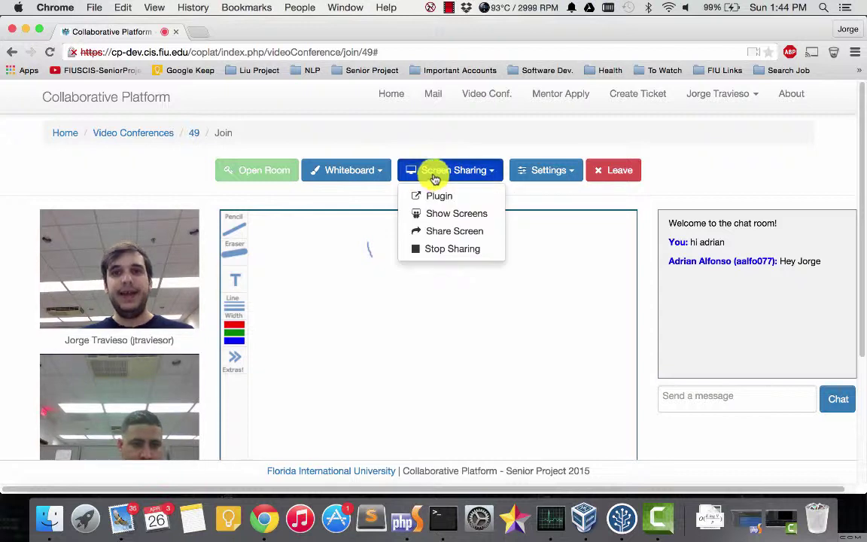
Step: Share the Collaborative-Platform (Git) window with the conference
left_click(443, 232)
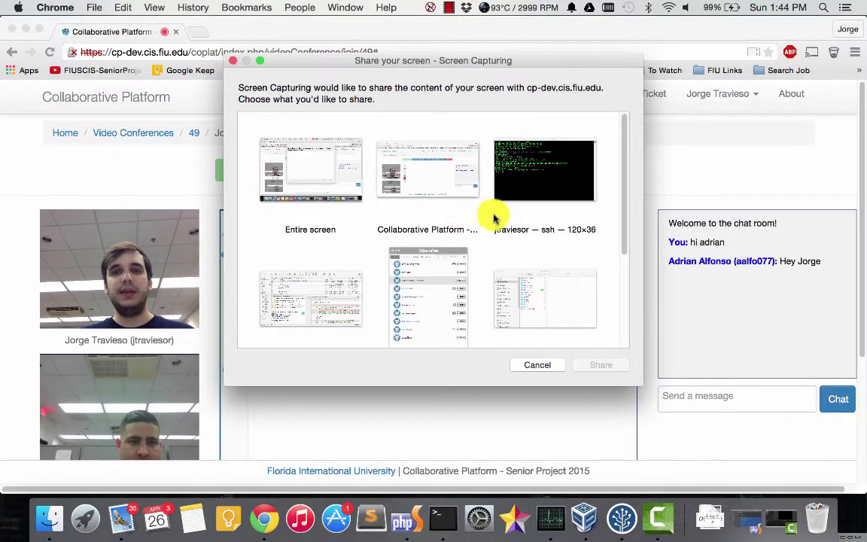
scroll(497, 217, "down", 4)
scroll(493, 217, "up", 4)
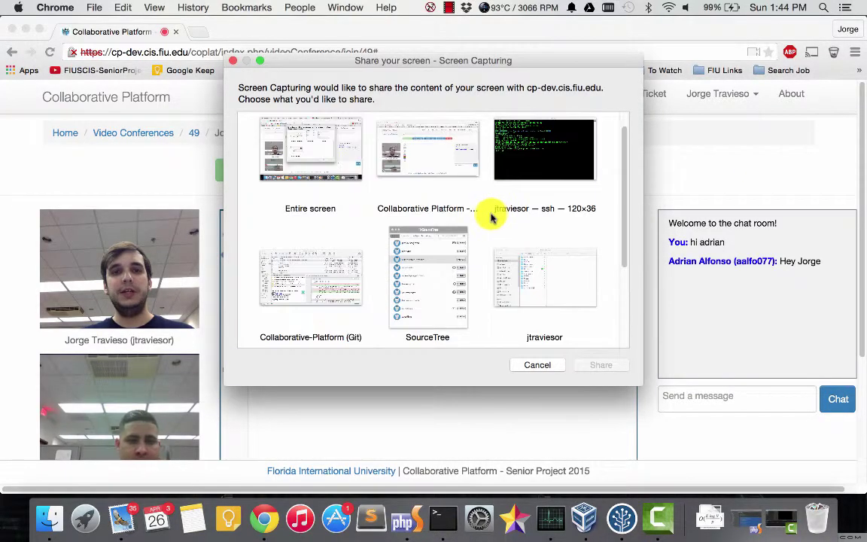
left_click(305, 286)
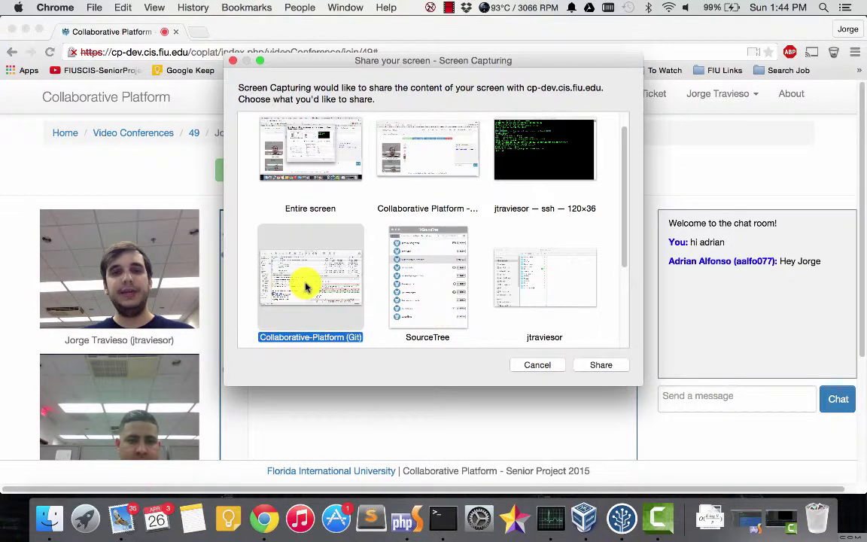
left_click(610, 366)
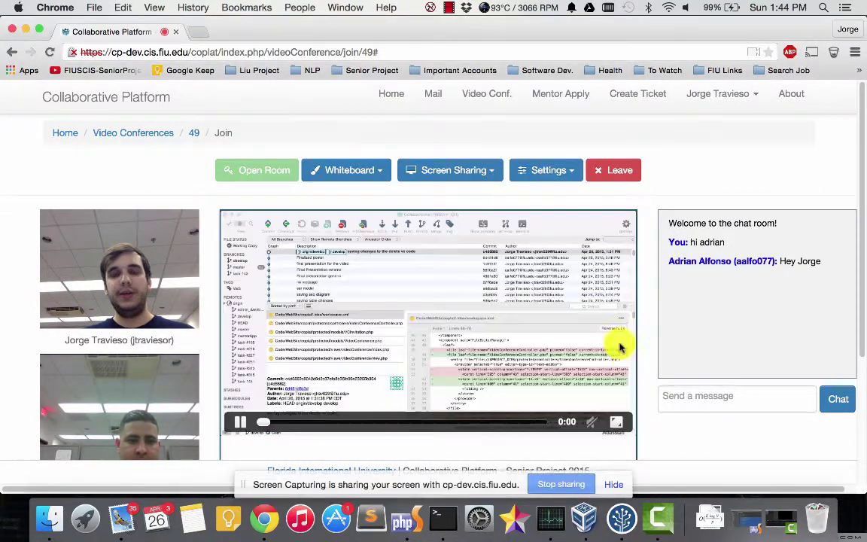
Step: Browse the Final Presentation commits in the shared Git client
scroll(413, 301, "down", 2)
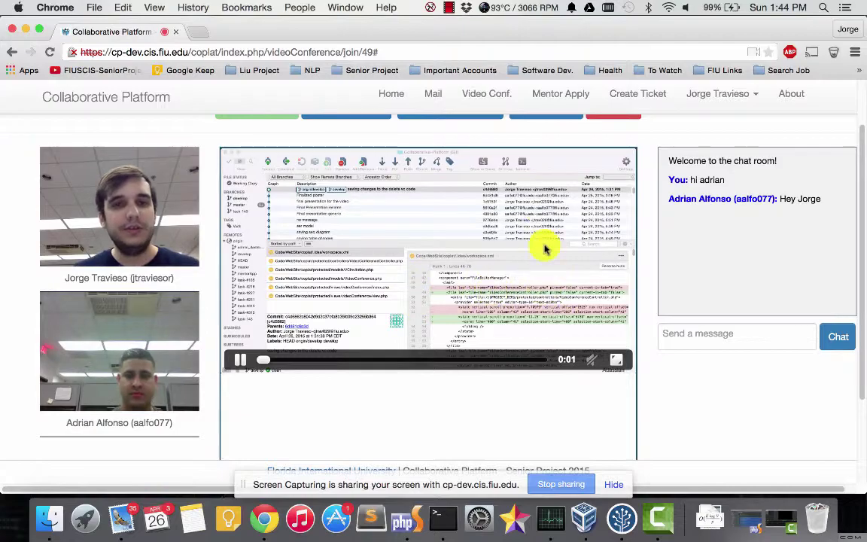
key("super+Tab")
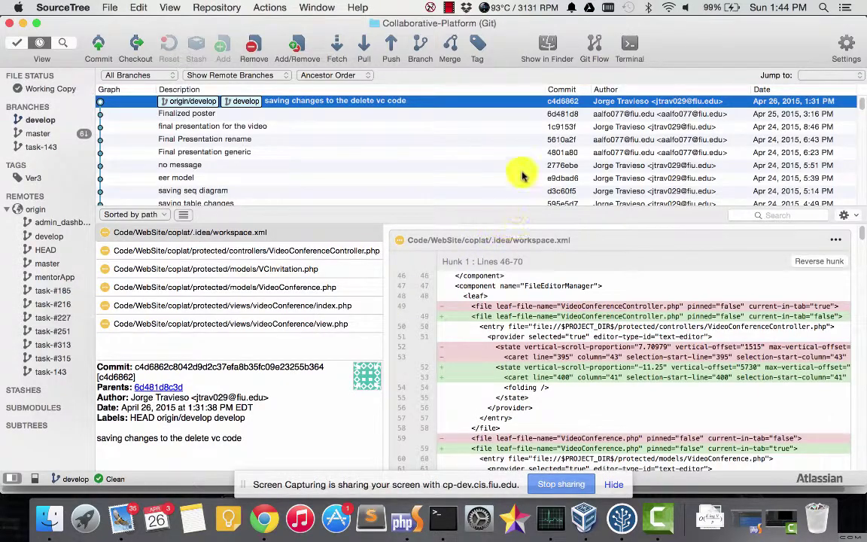
left_click_drag(493, 24, 851, 38)
left_click(522, 178)
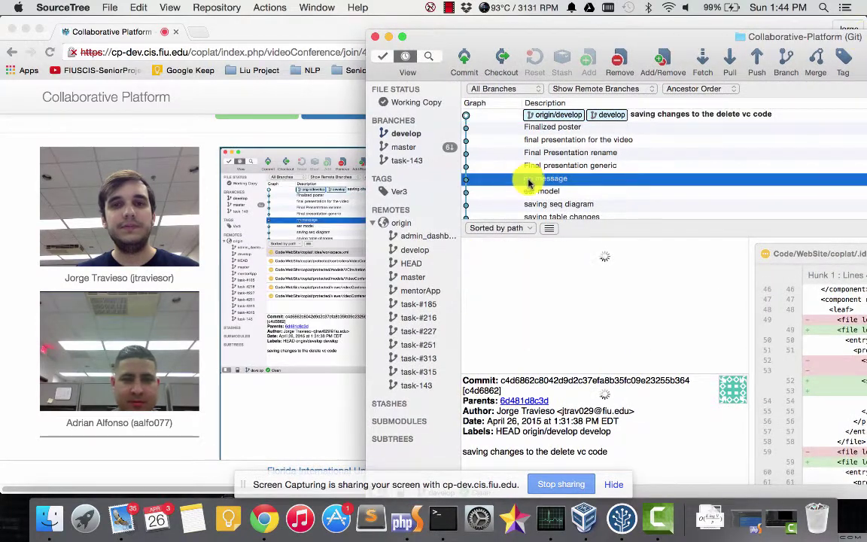
left_click(542, 152)
left_click(563, 139)
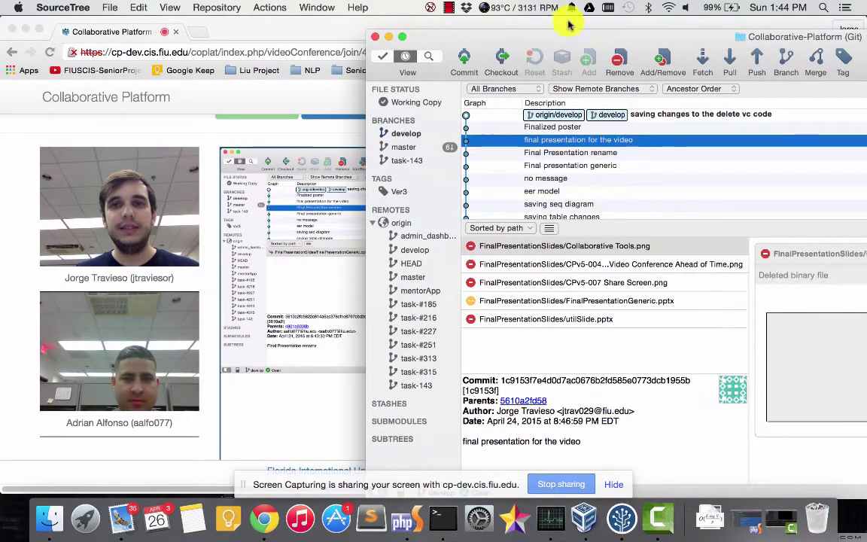
left_click_drag(569, 39, 316, 430)
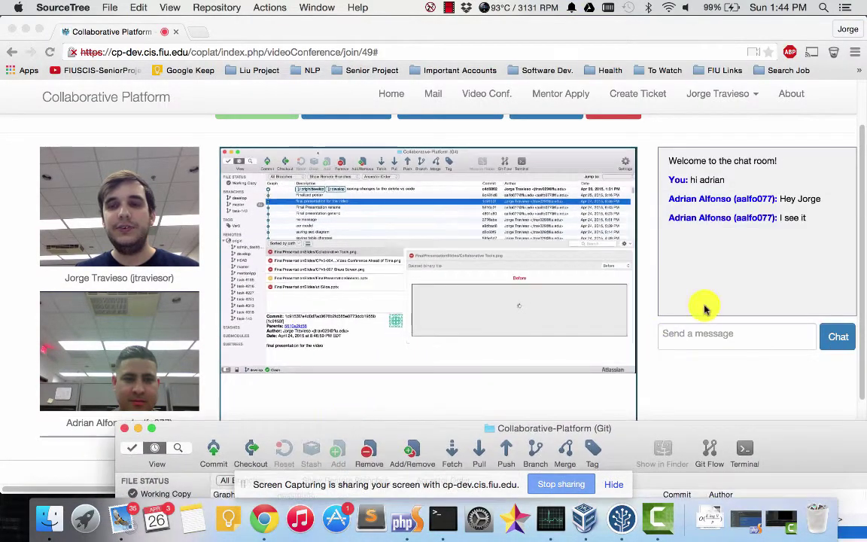
Step: Return to the conference and stop screen sharing
left_click(786, 226)
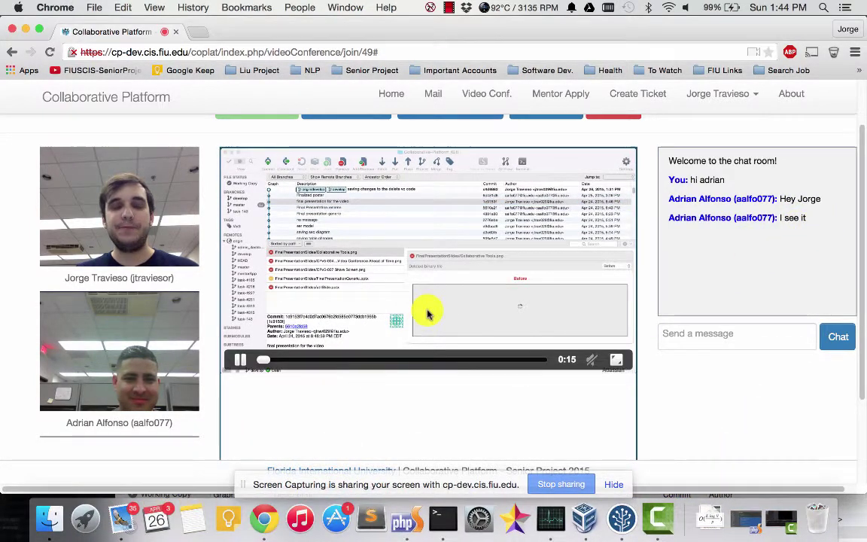
scroll(426, 309, "up", 2)
left_click(461, 173)
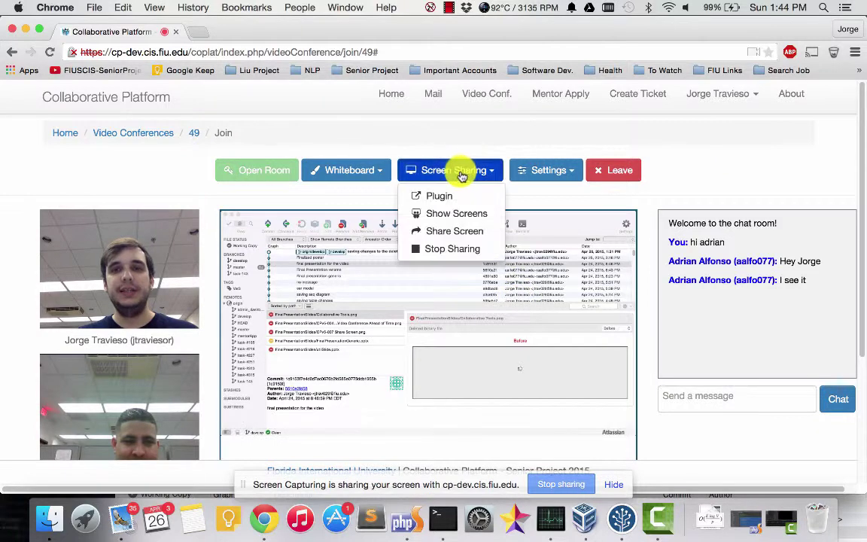
left_click(444, 253)
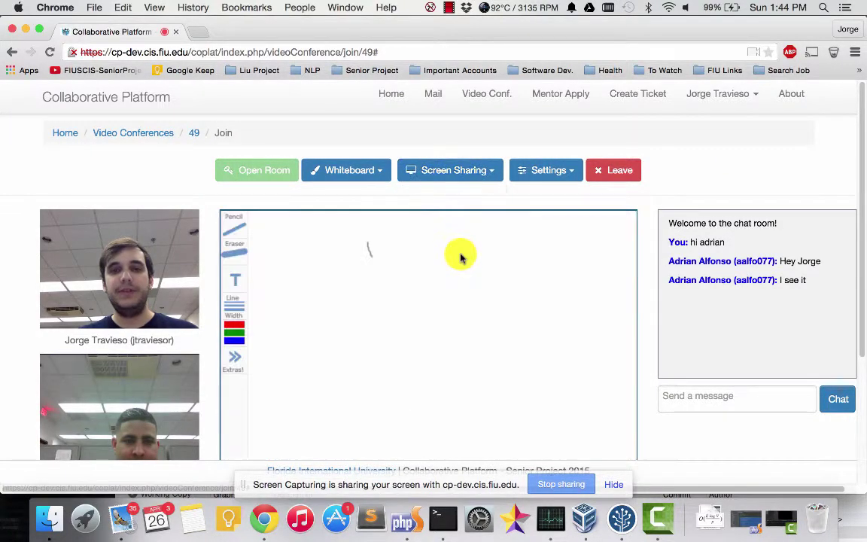
Step: Invite a saved email address via Settings > Invite People, then close the dialog
left_click(536, 179)
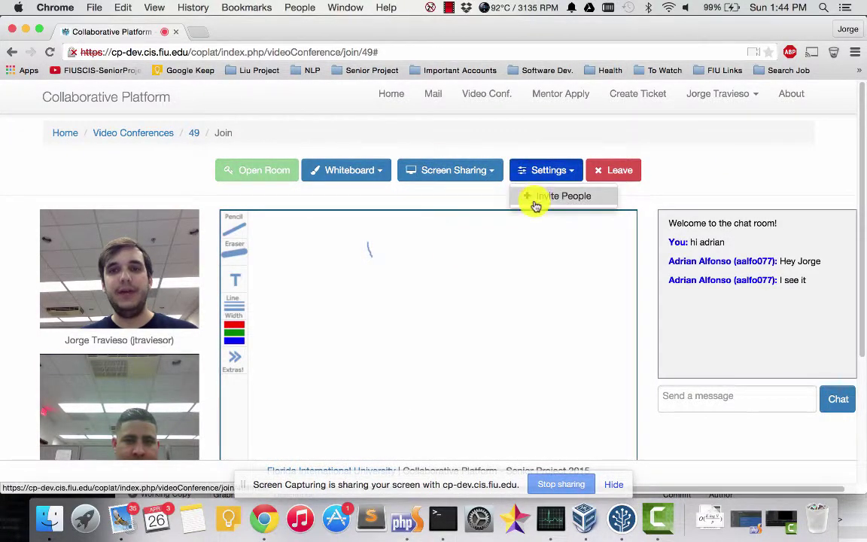
left_click(534, 199)
left_click(397, 300)
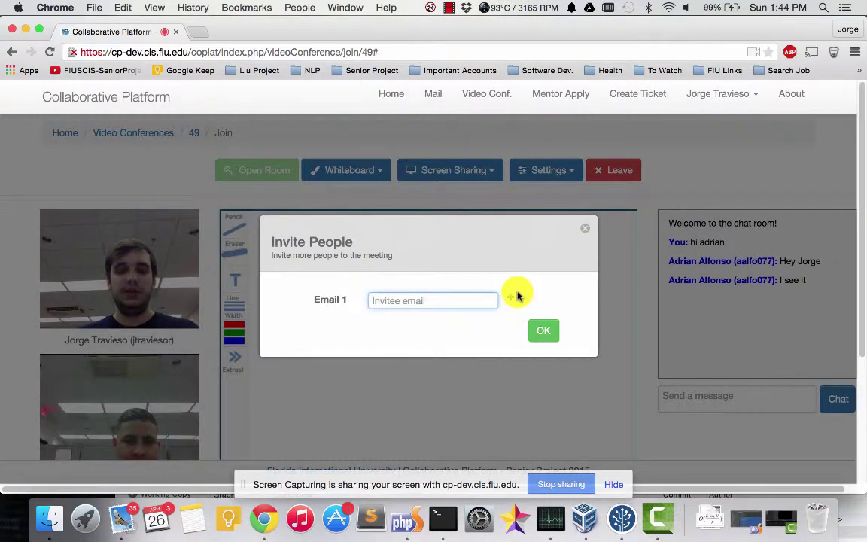
key("Down")
key("Down")
key("Down")
key("Down")
key("Down")
key("Down")
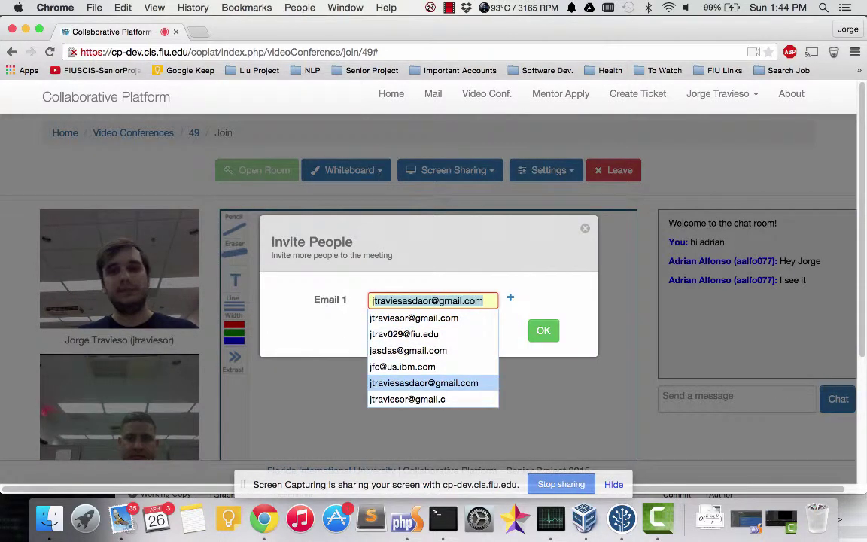
key("Down")
key("Up")
key("Up")
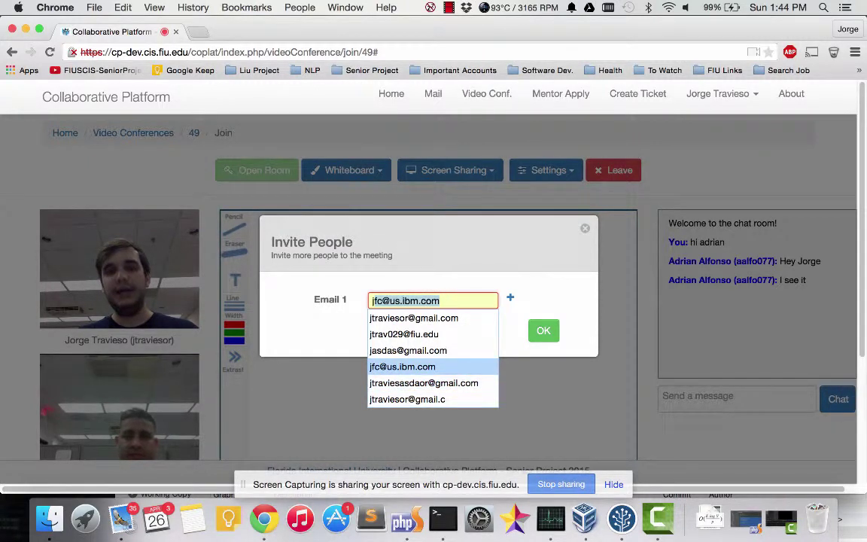
key("Return")
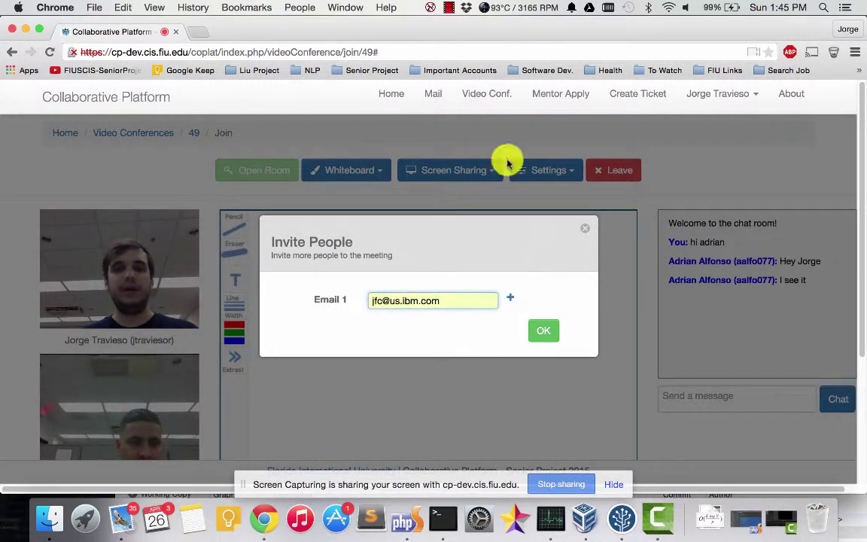
left_click(543, 331)
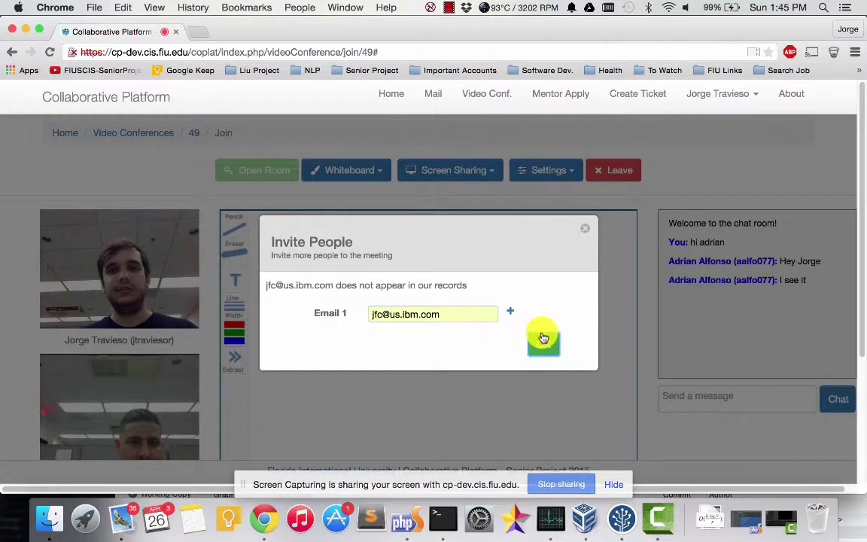
left_click_drag(466, 318, 353, 312)
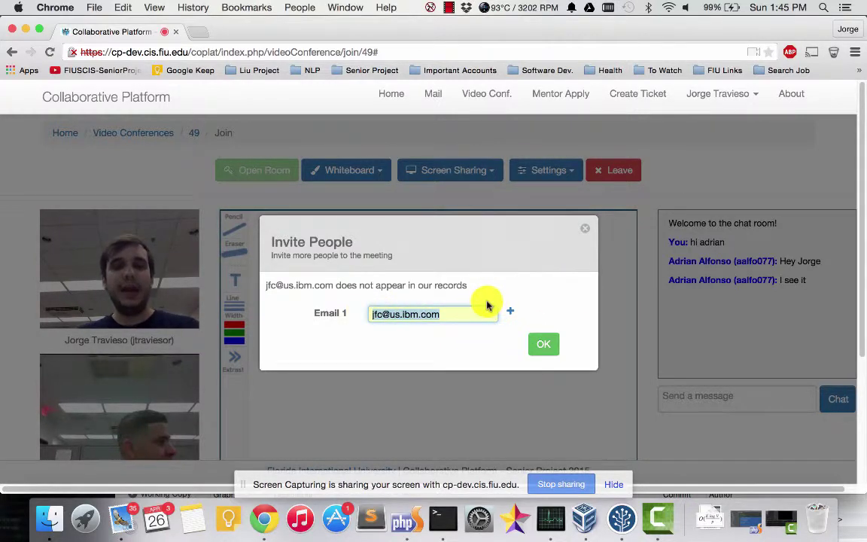
key("Escape")
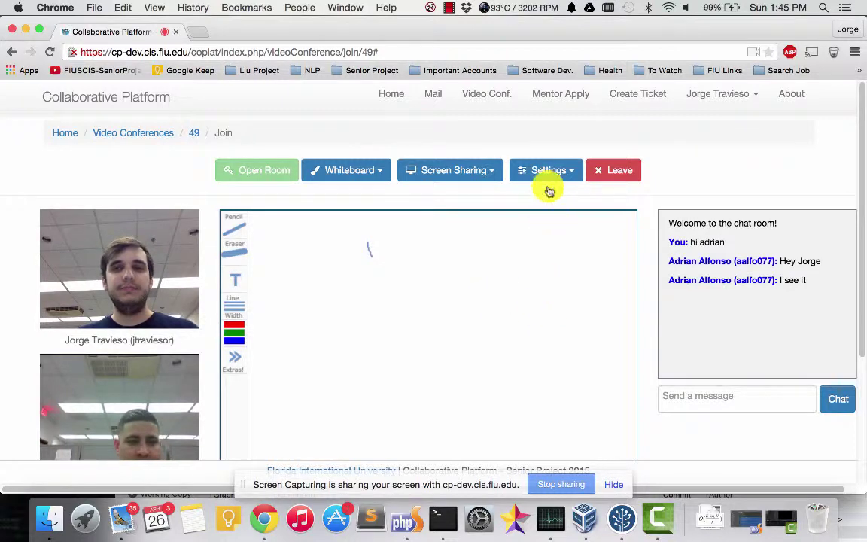
Step: Reopen Invite People, try replacing the address and adding fields, then close it
scroll(445, 259, "down", 5)
scroll(447, 260, "up", 5)
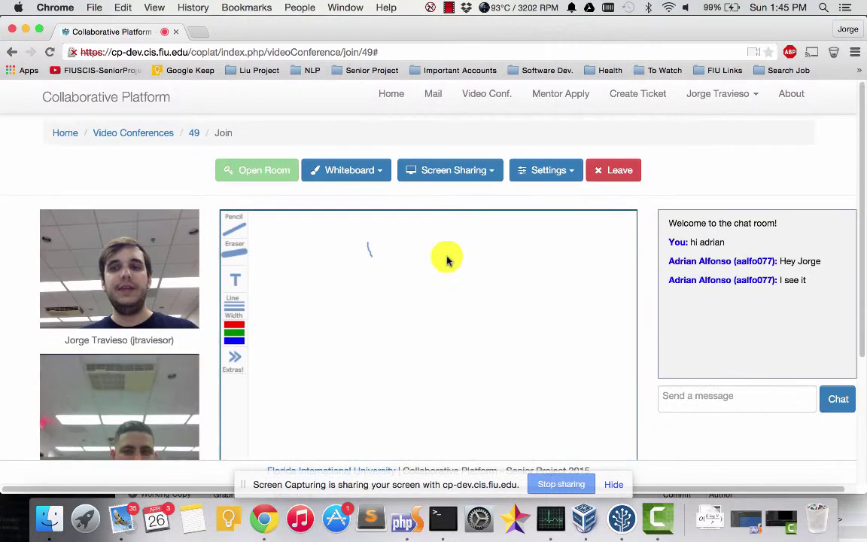
scroll(540, 229, "down", 1)
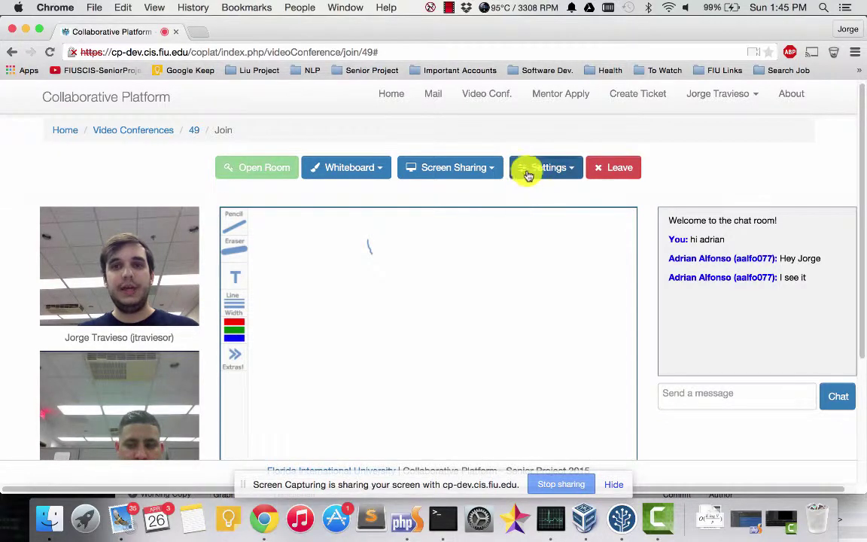
left_click(527, 169)
left_click(529, 196)
left_click_drag(447, 309, 366, 310)
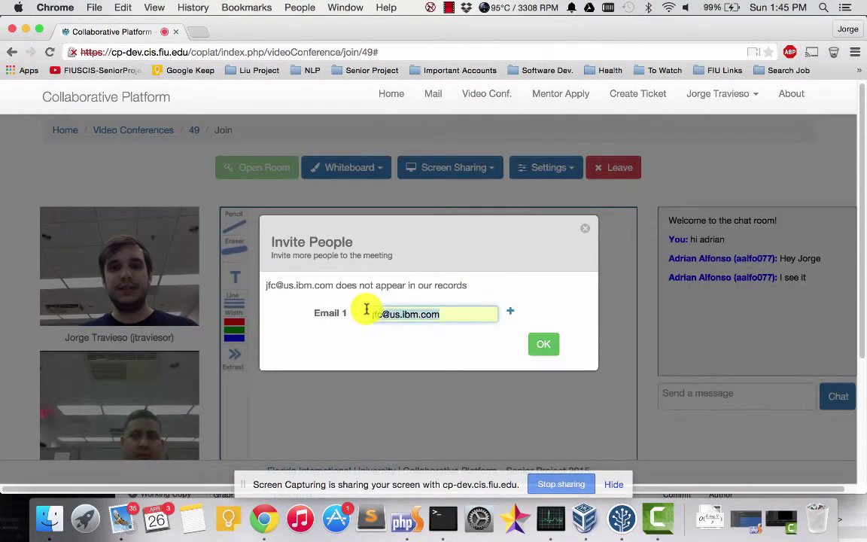
type("j")
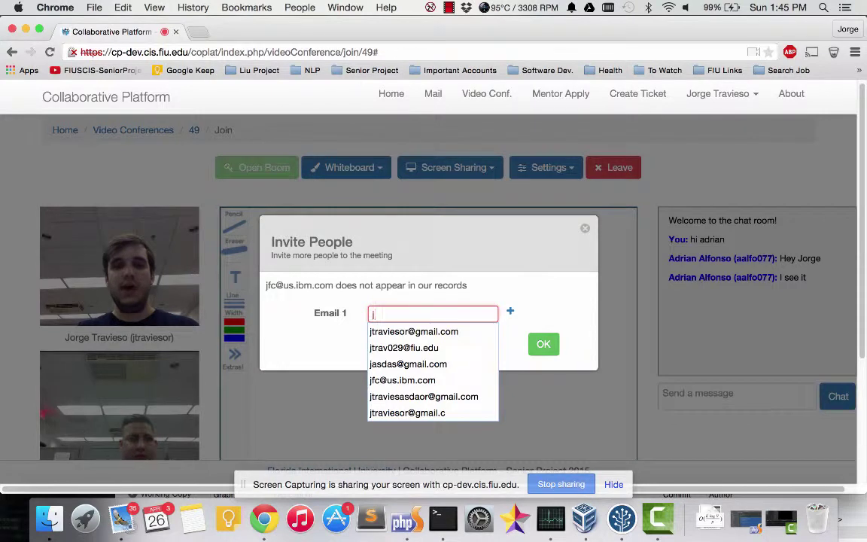
key("BackSpace")
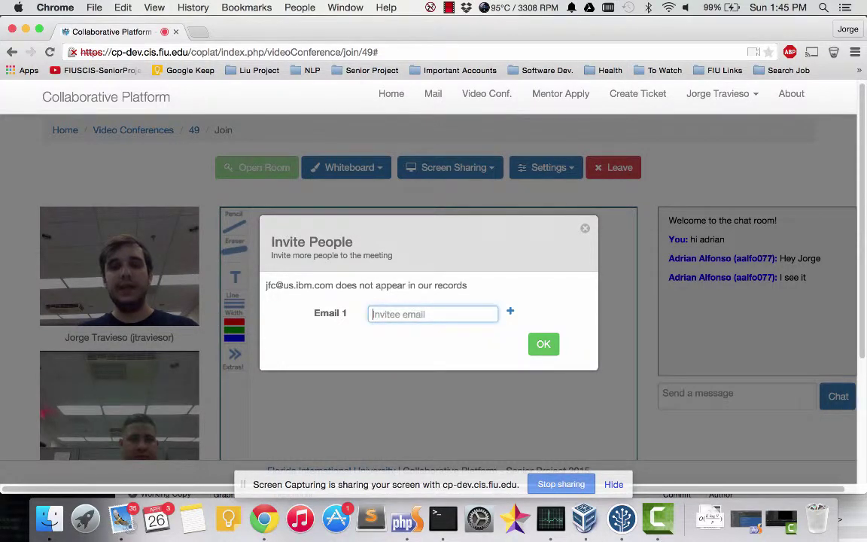
type("a")
key("Escape")
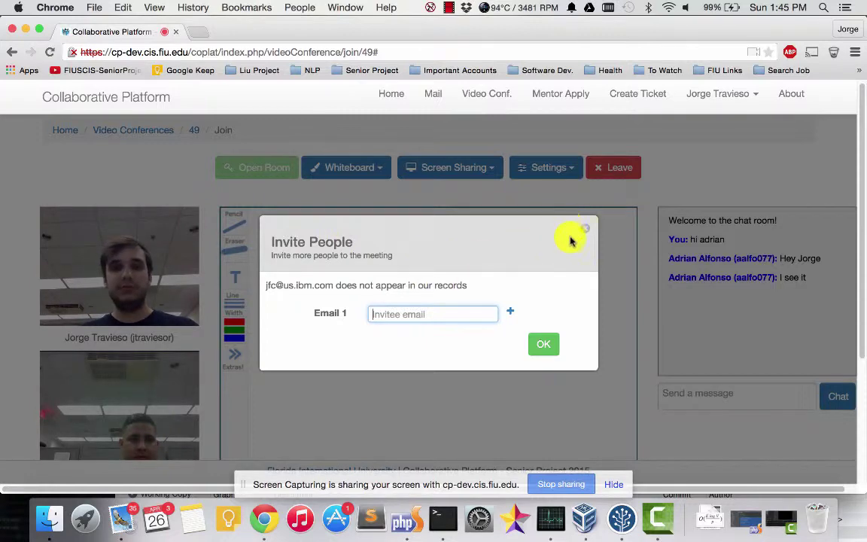
double_click(509, 312)
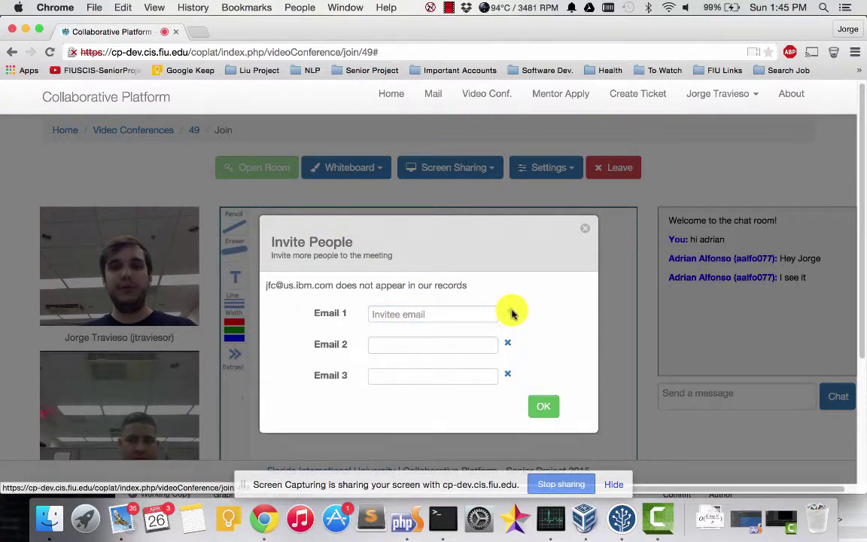
key("Escape")
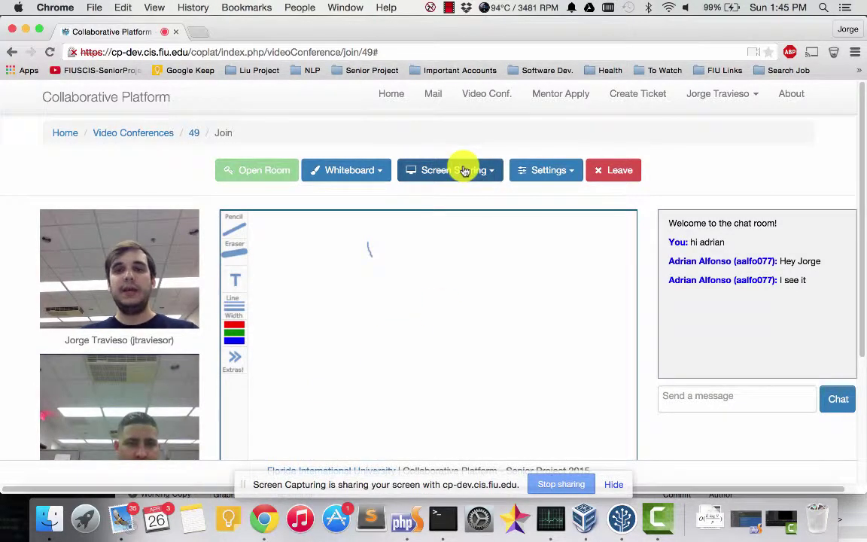
Step: Handwrite 'Hey' on the whiteboard beside the small stroke
left_click_drag(406, 284, 410, 317)
mouse_move(438, 287)
left_mouse_down()
mouse_move(436, 304)
mouse_move(491, 319)
left_mouse_up()
mouse_move(519, 307)
left_mouse_down()
mouse_move(489, 339)
mouse_move(479, 369)
left_mouse_up()
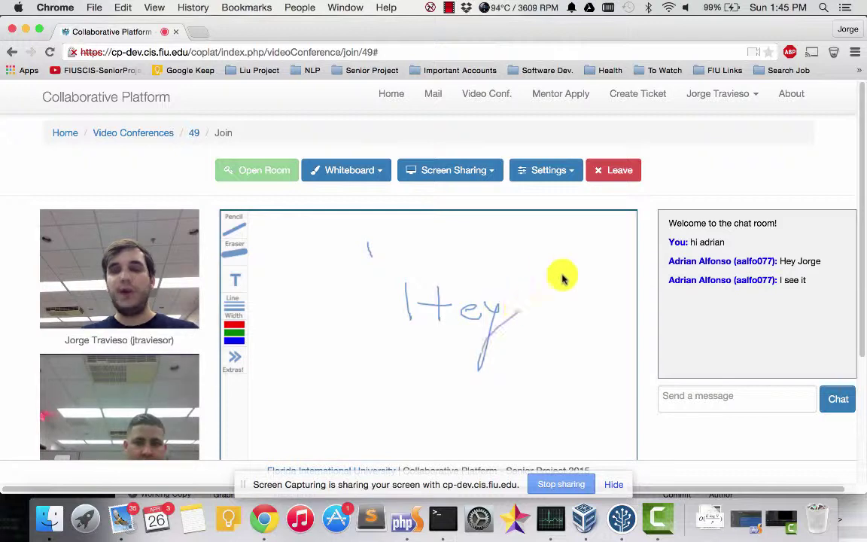
scroll(527, 278, "down", 5)
scroll(526, 281, "up", 5)
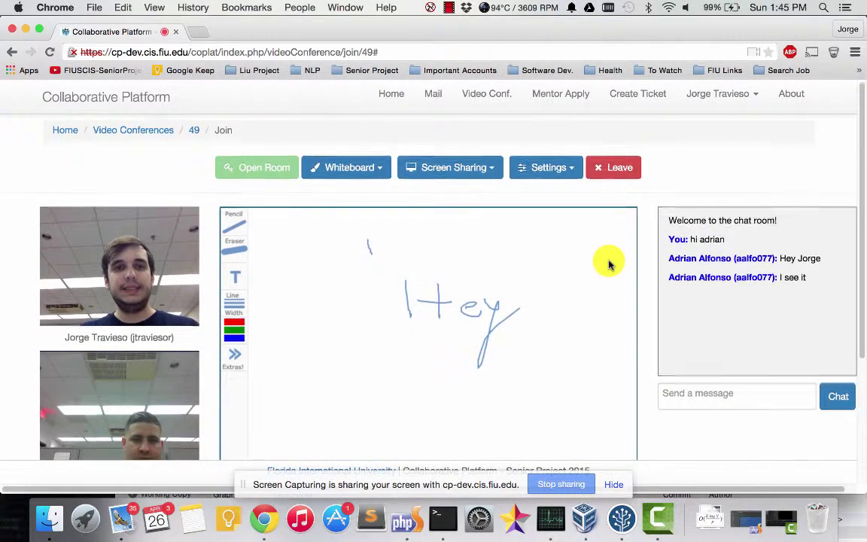
Step: Leave conference 49 and return to the Video Conferences list
scroll(608, 262, "down", 5)
scroll(608, 262, "up", 5)
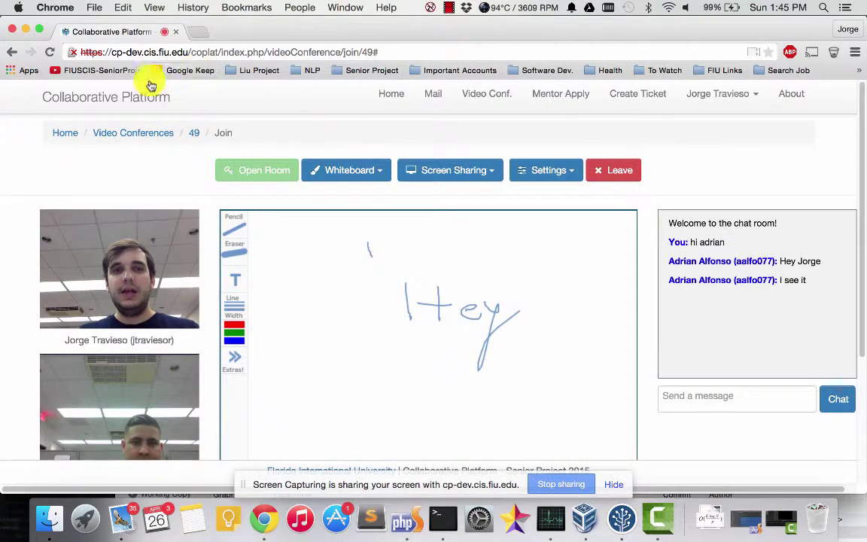
left_click(623, 174)
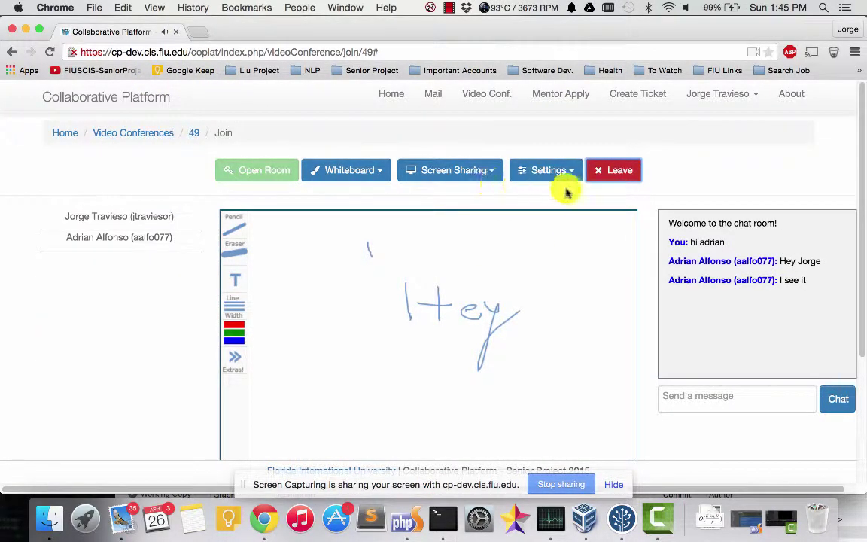
scroll(291, 195, "down", 1)
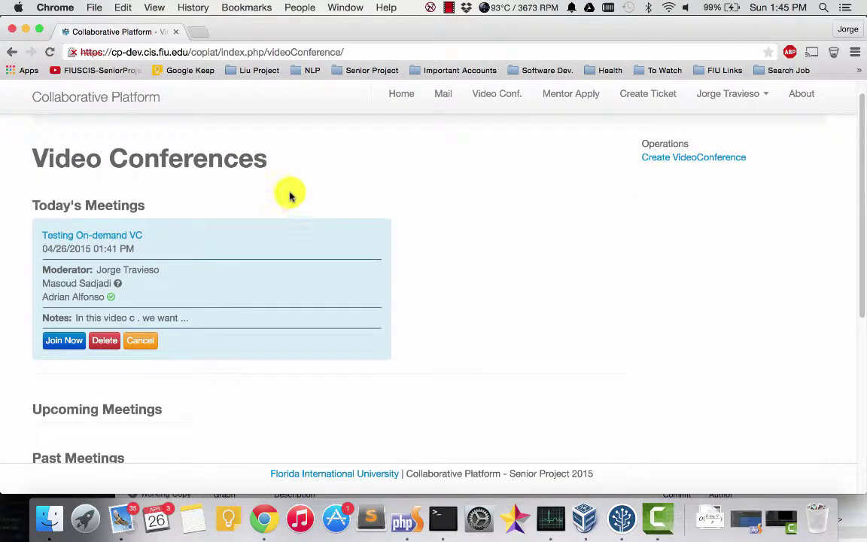
Step: Cancel the Testing On-demand VC meeting and confirm the cancellation
scroll(194, 268, "down", 1)
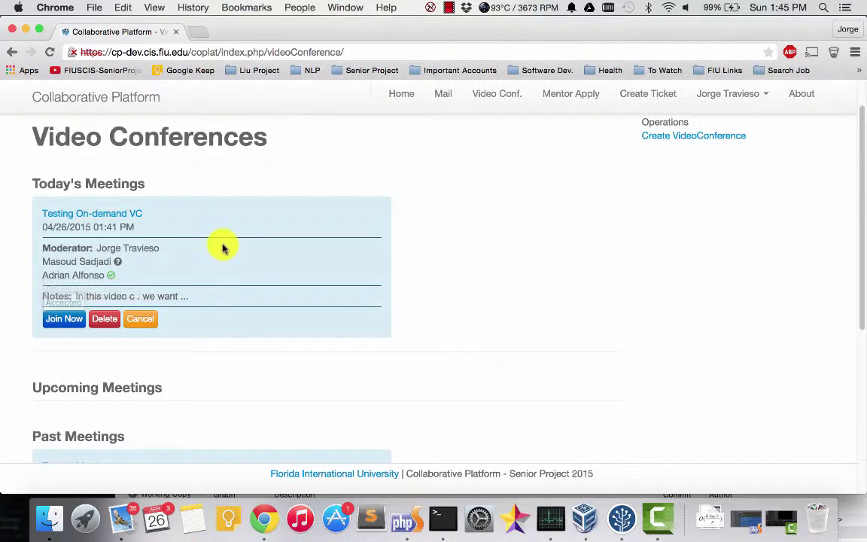
scroll(196, 278, "down", 1)
scroll(151, 323, "up", 2)
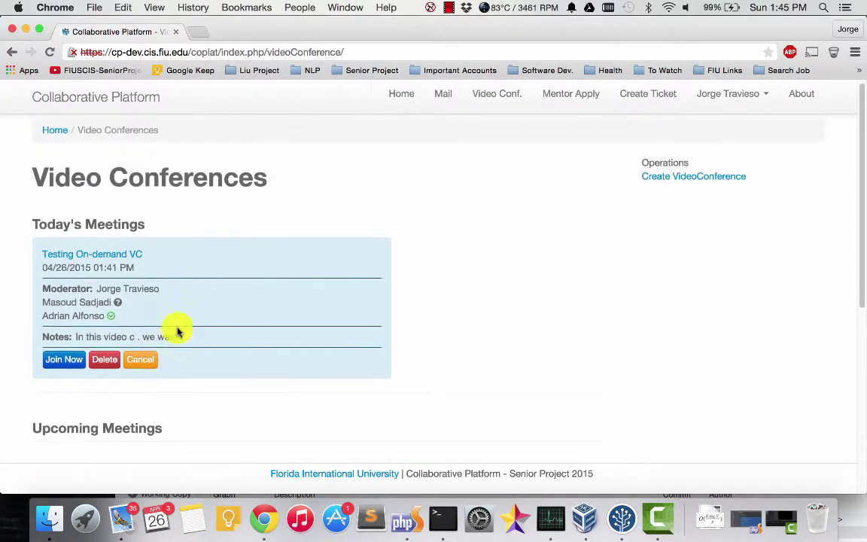
left_click(139, 363)
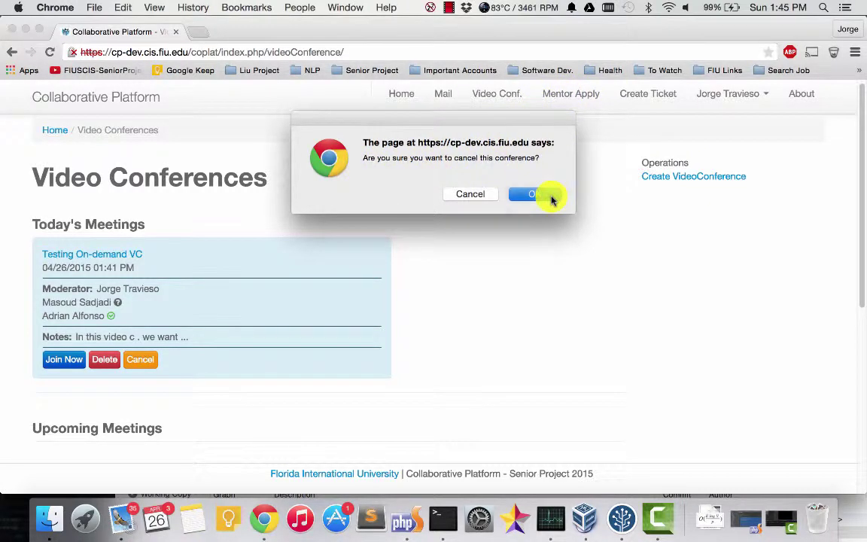
left_click(552, 198)
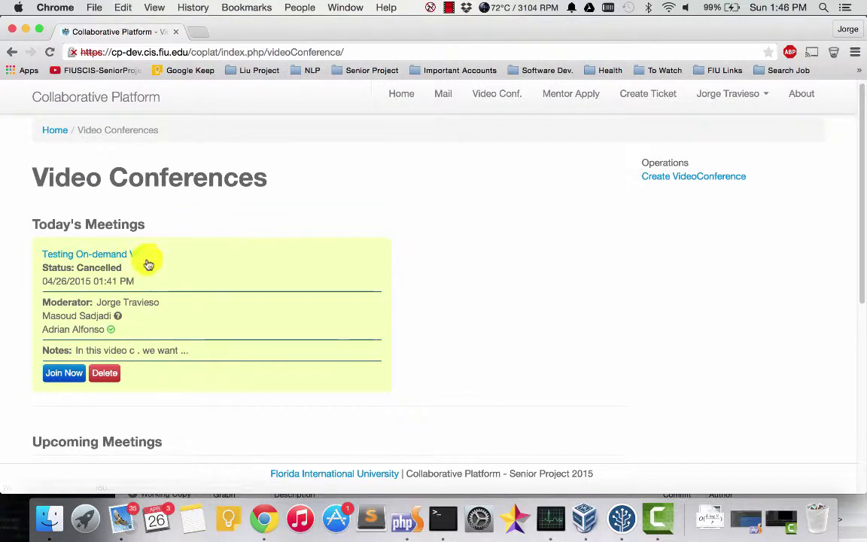
Step: Check that the Testing On-demand VC card now shows Status: Cancelled
left_click_drag(46, 268, 142, 258)
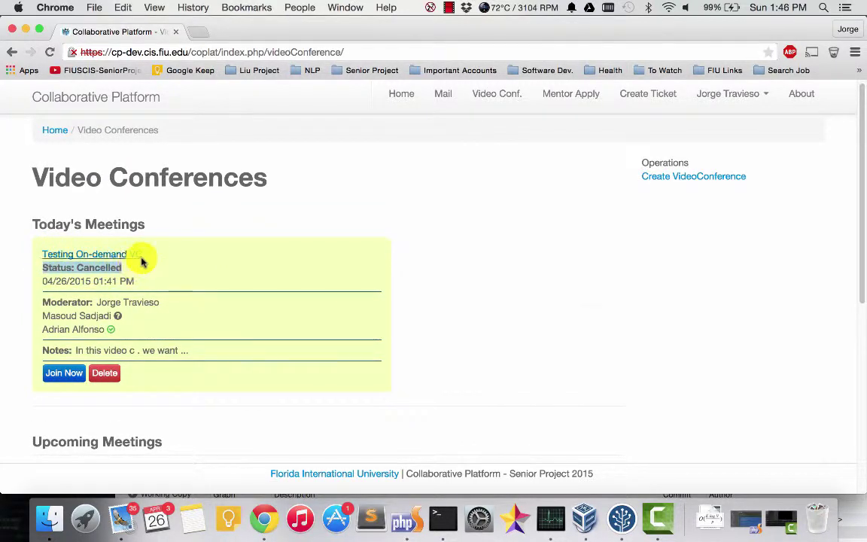
scroll(142, 257, "down", 5)
scroll(65, 246, "up", 3)
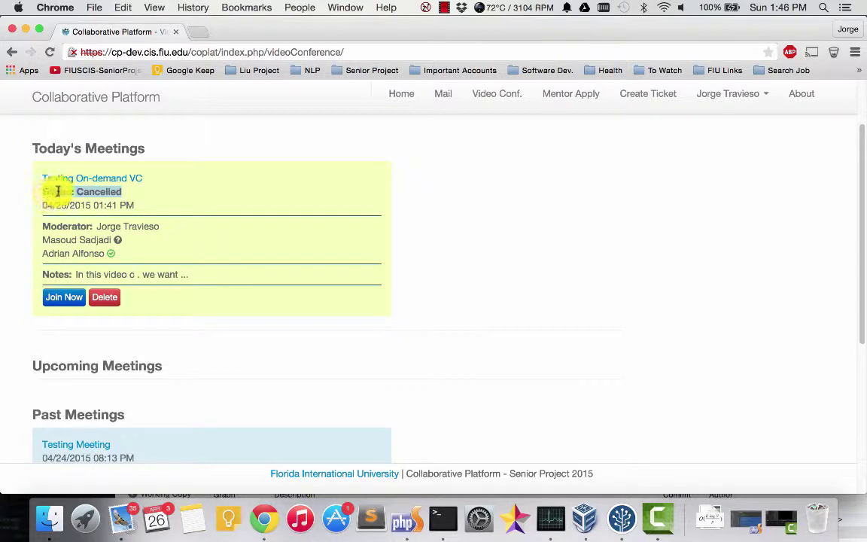
left_click(128, 196)
scroll(228, 262, "up", 1)
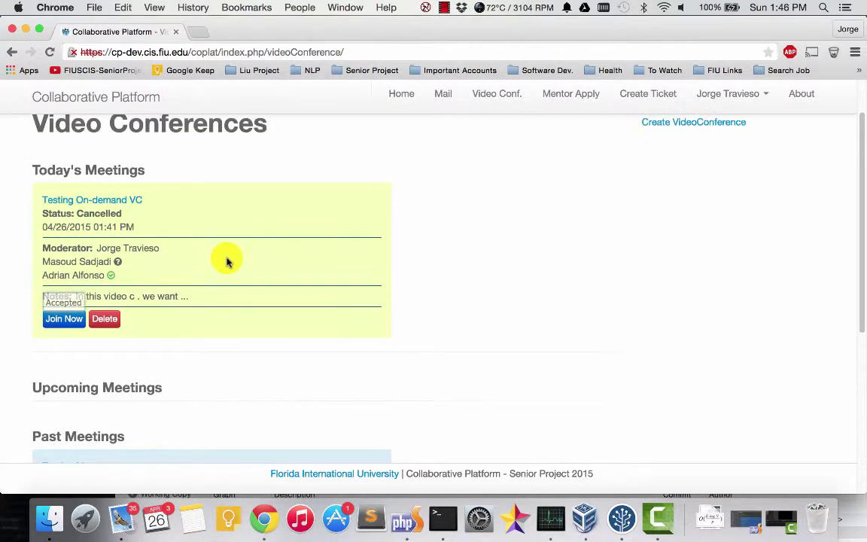
scroll(223, 271, "up", 1)
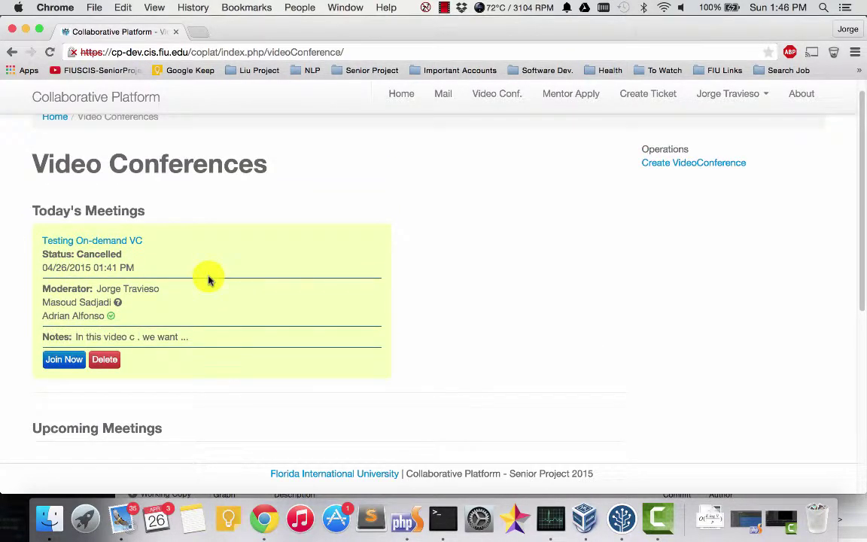
scroll(209, 280, "up", 1)
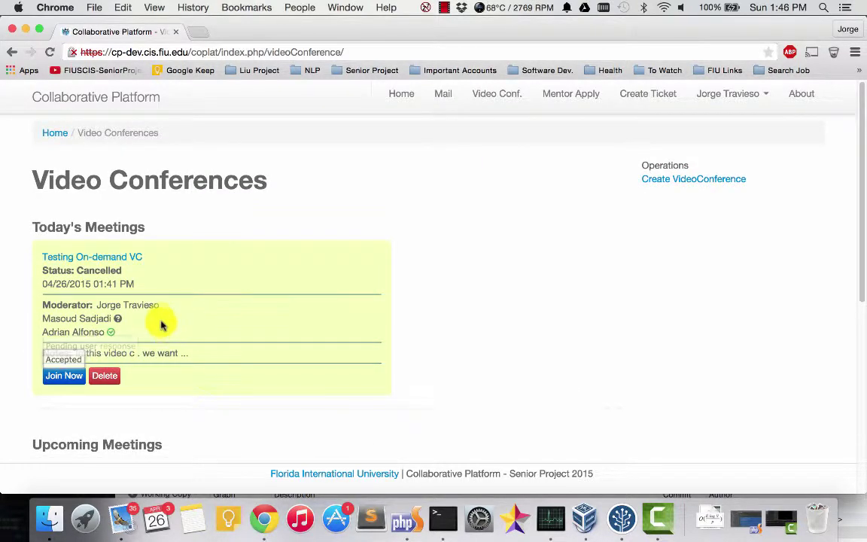
scroll(236, 315, "down", 2)
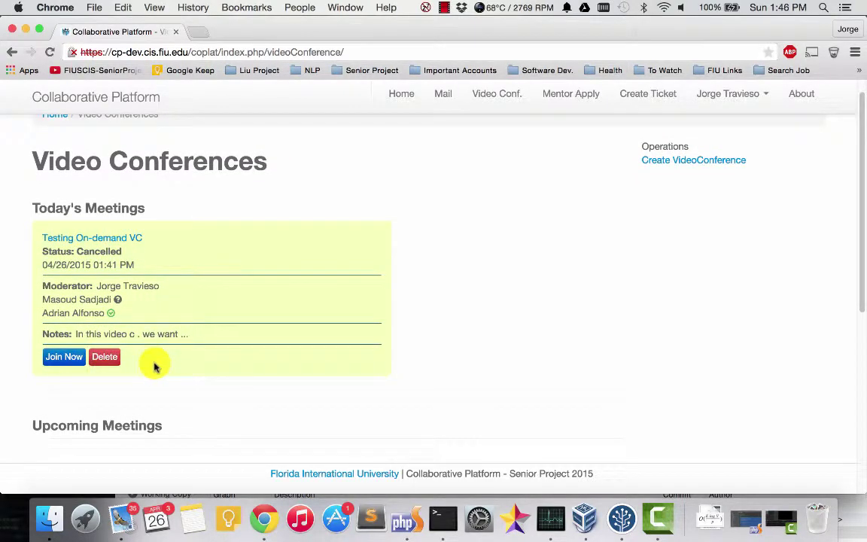
scroll(154, 367, "up", 2)
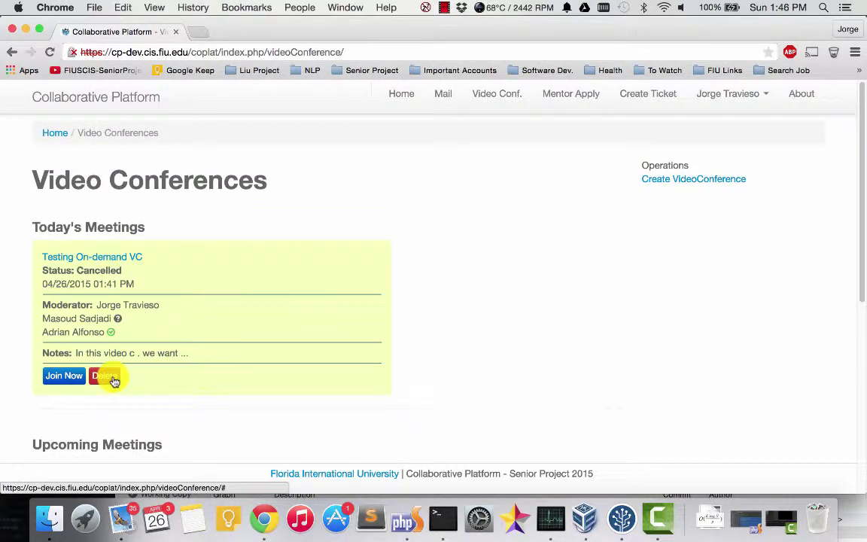
Step: Delete the cancelled meeting and reject the past 'test now' meeting invitation
left_click(115, 380)
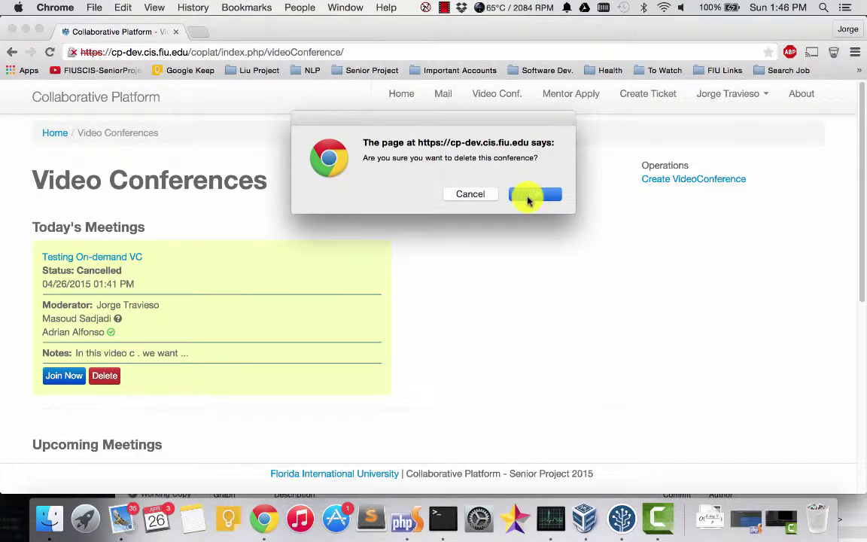
left_click(529, 198)
scroll(393, 308, "down", 5)
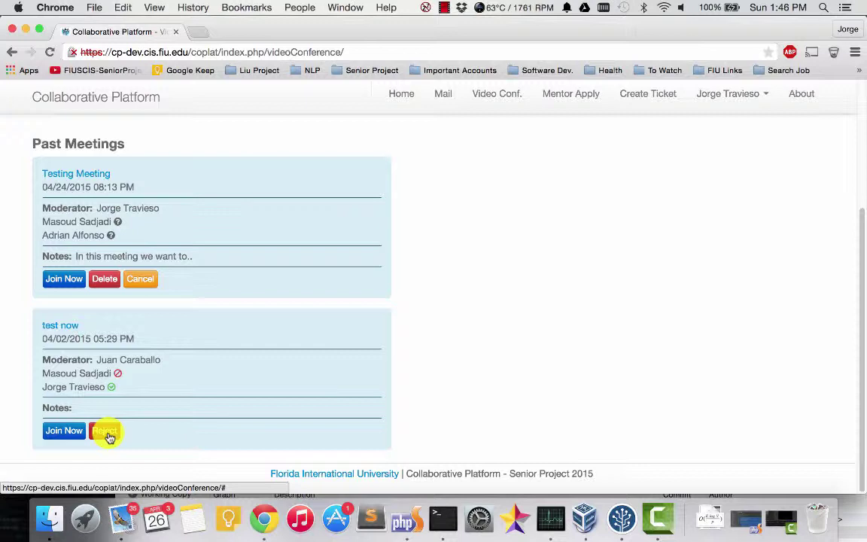
left_click(107, 432)
left_click(552, 192)
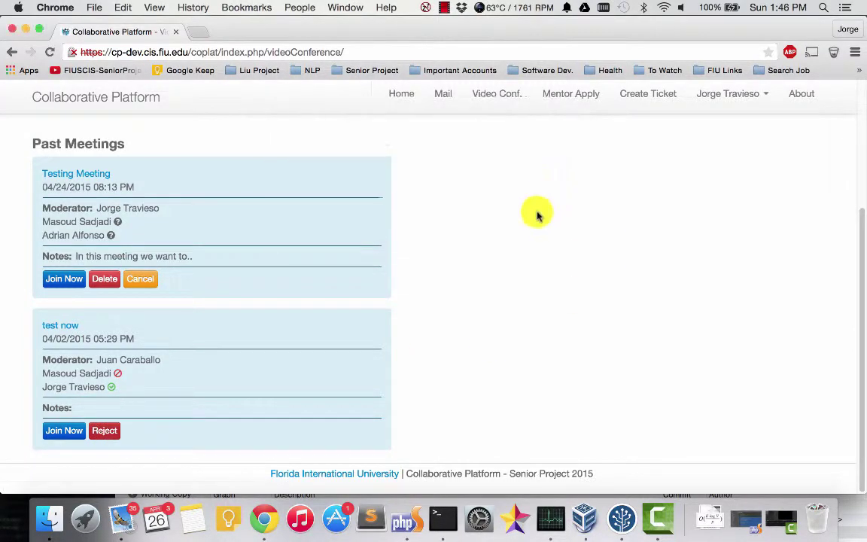
mouse_move(111, 390)
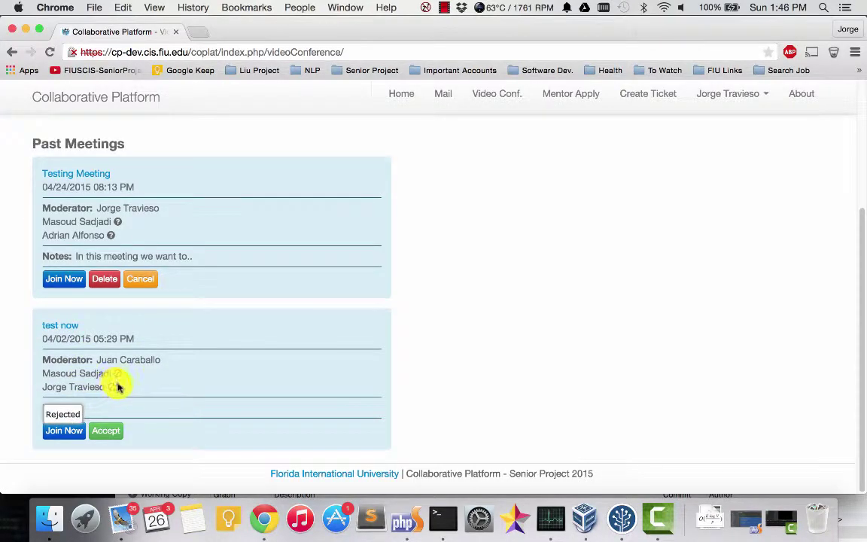
scroll(517, 294, "up", 3)
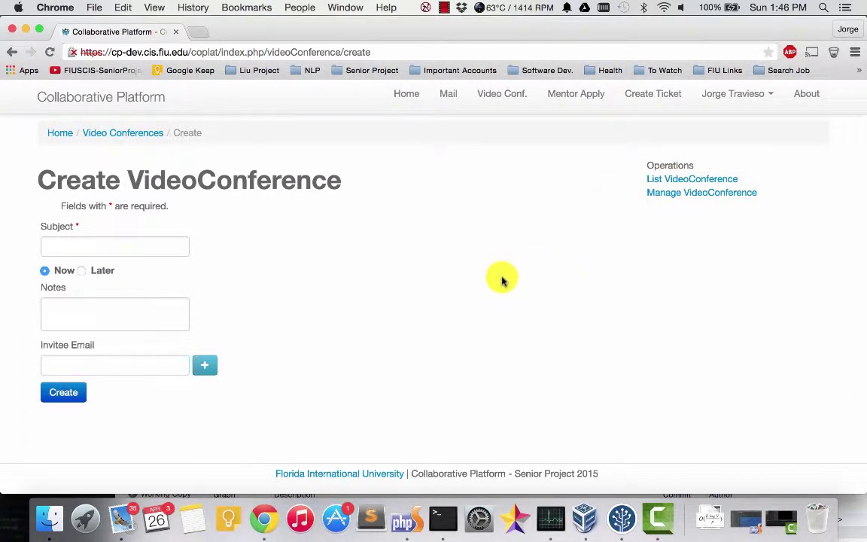
Step: Log out, sign back in as admin, and go to the Video Conferences page
left_click(79, 248)
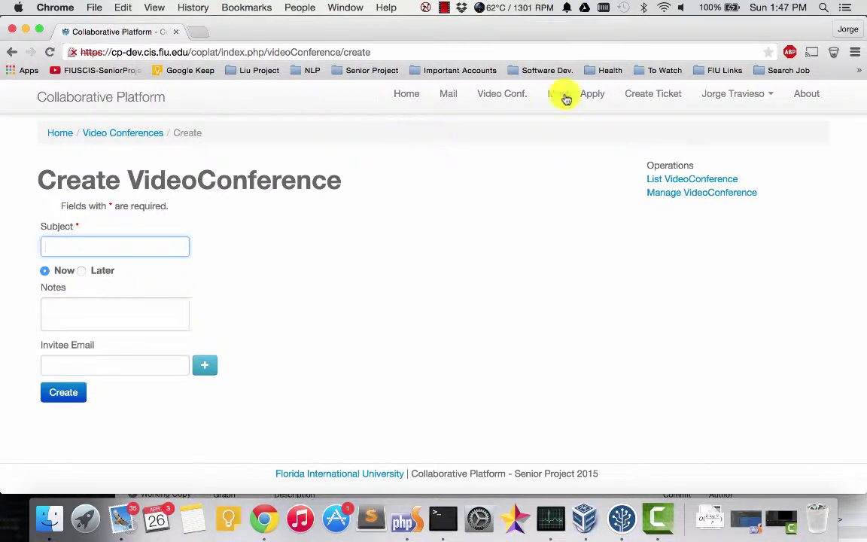
left_click(755, 94)
left_click(727, 169)
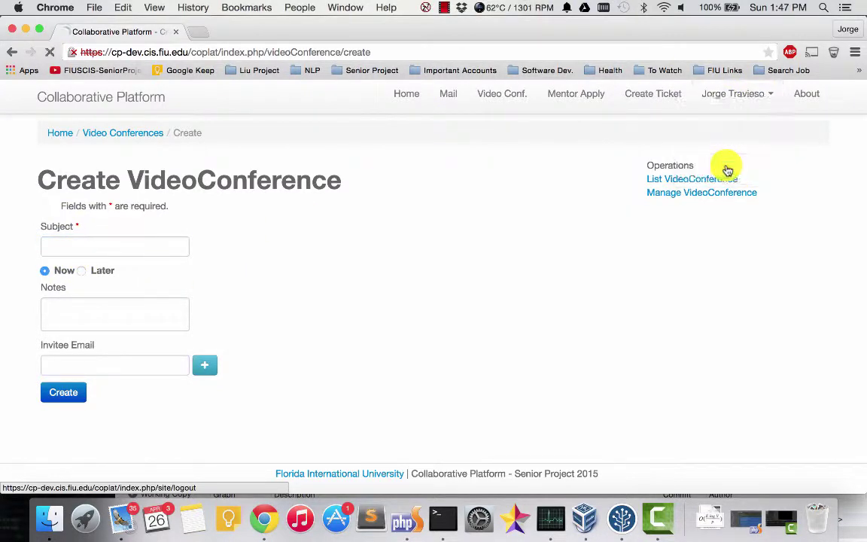
left_click(484, 364)
type("admin")
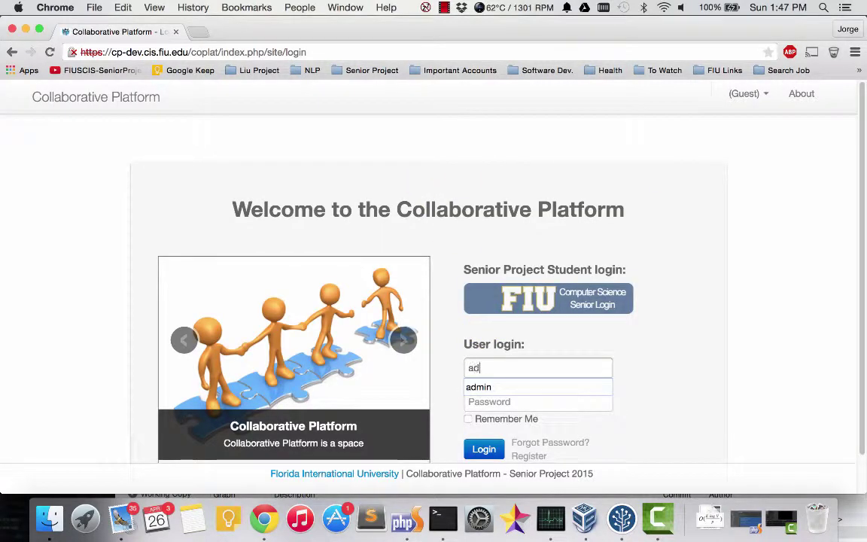
key("Tab")
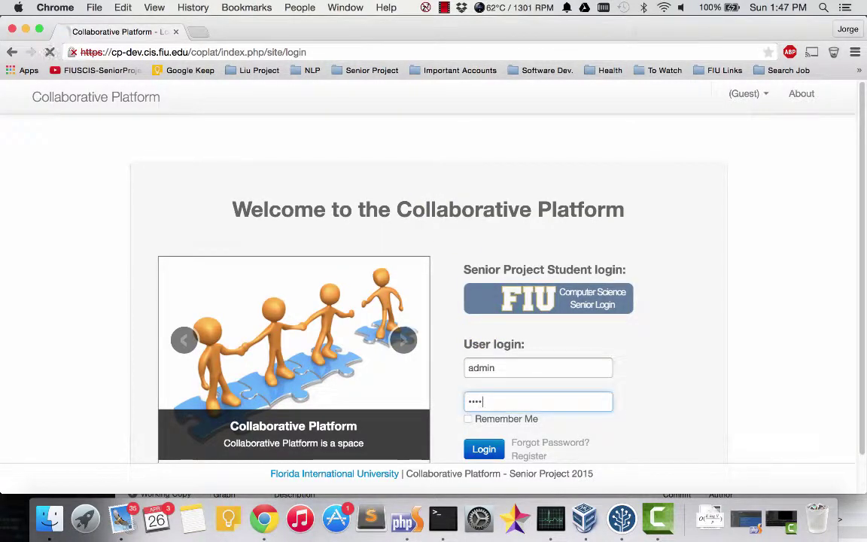
left_click(437, 92)
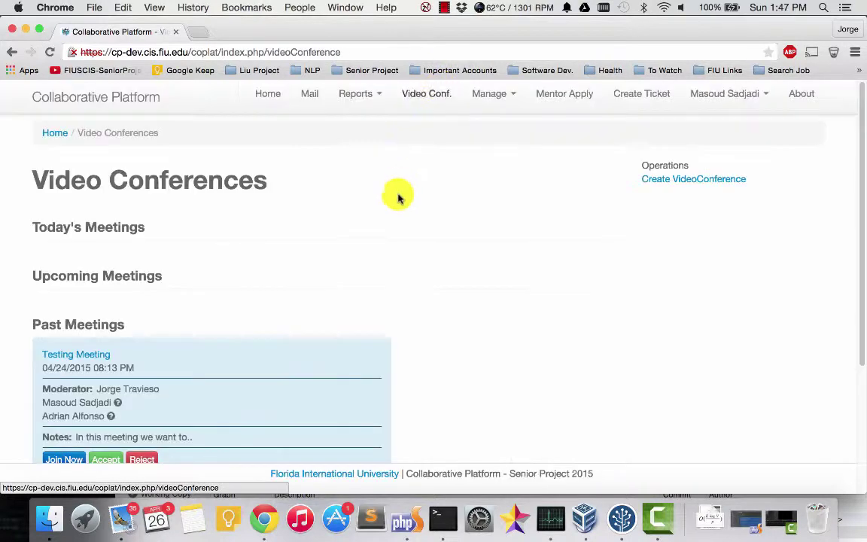
Step: Start a new conference titled Testing Later, scheduled for later on 04/27/2015
left_click(722, 182)
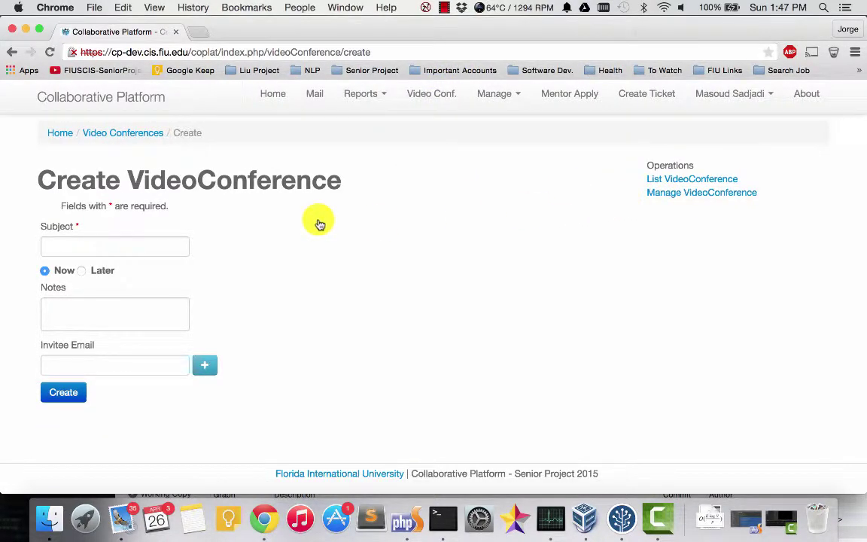
left_click(96, 239)
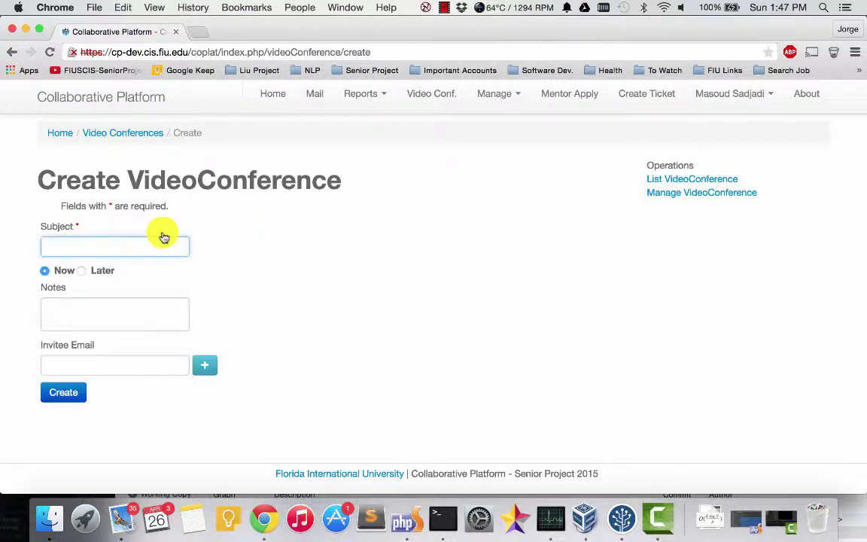
type("Te")
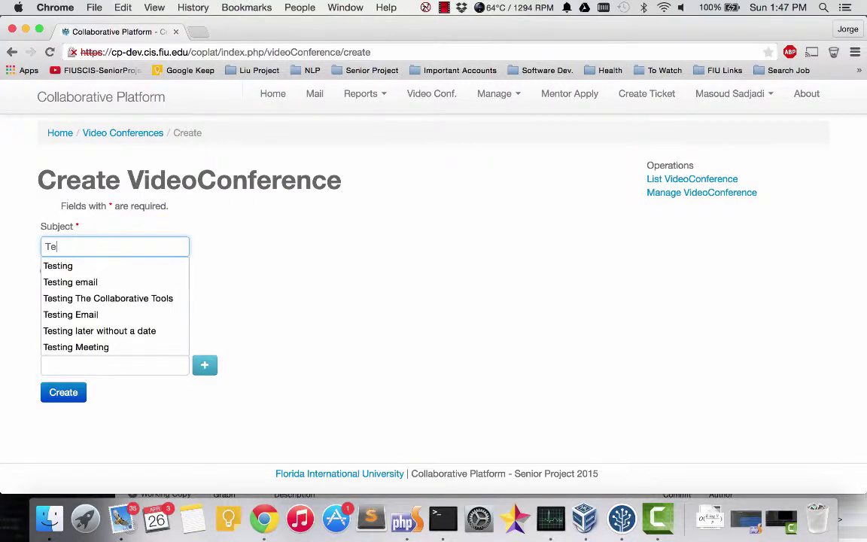
type("sting Later")
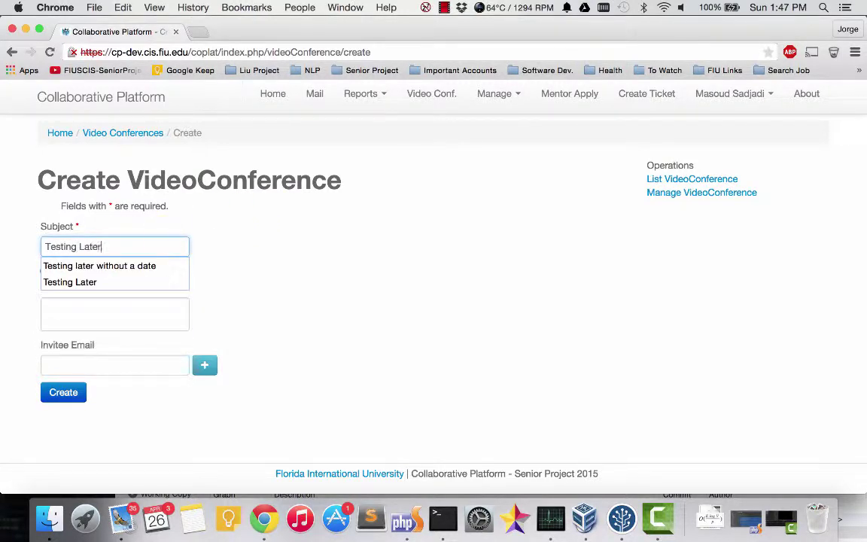
left_click(226, 275)
left_click(104, 271)
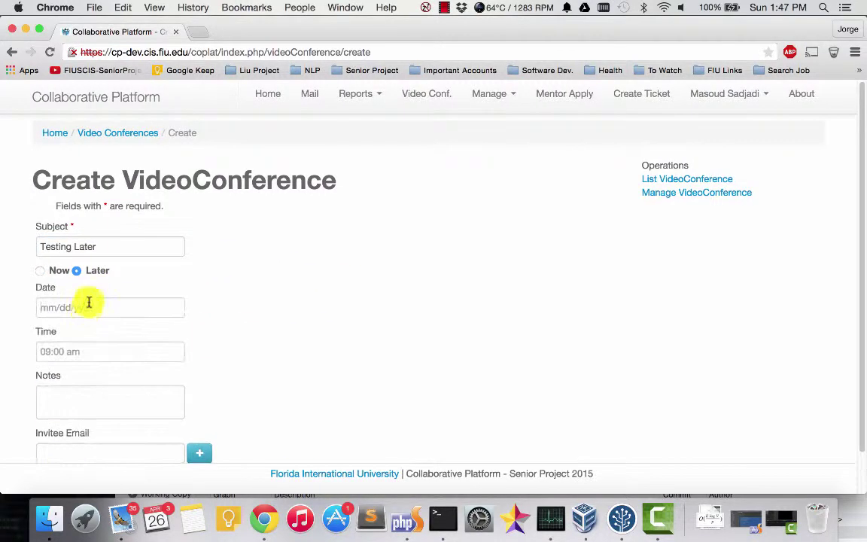
left_click(89, 302)
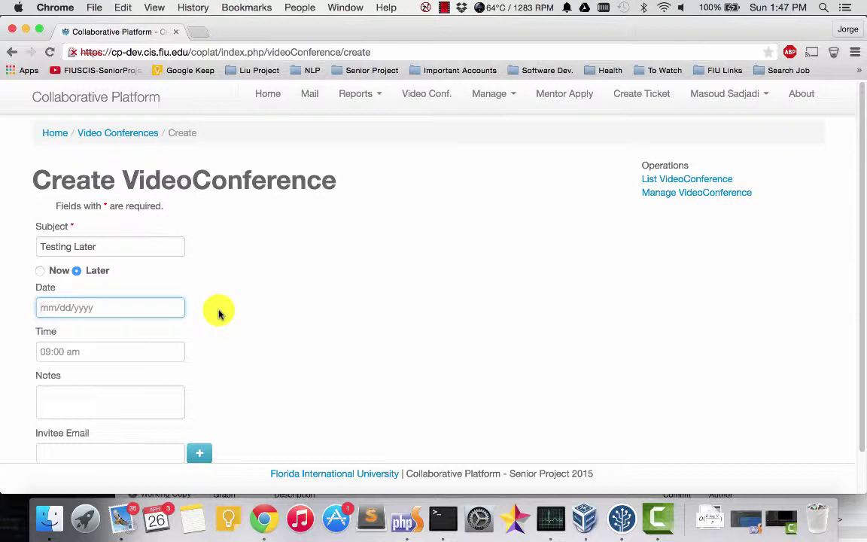
type("0")
type("5")
key("BackSpace")
type("4")
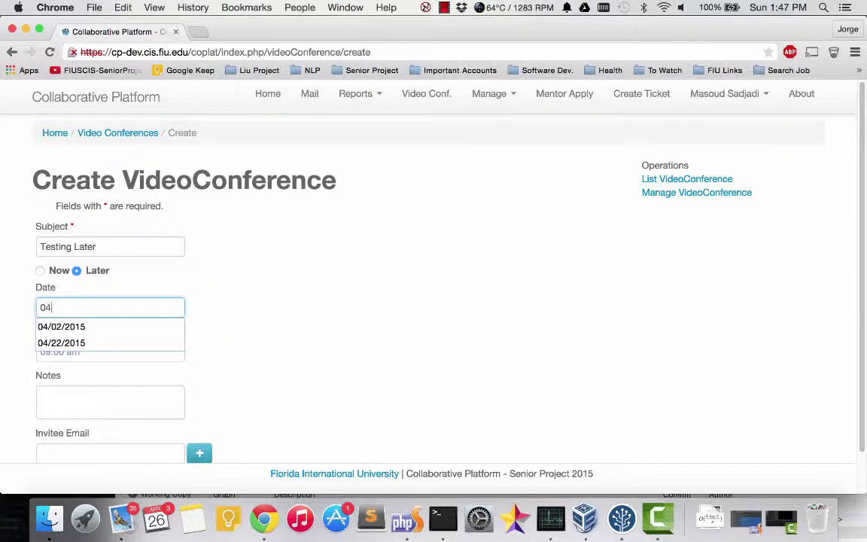
type("/27/201")
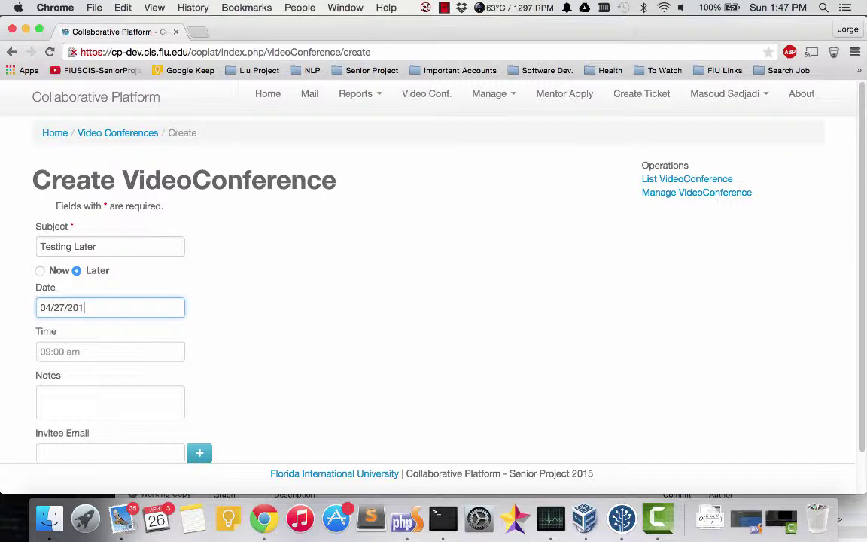
type("5")
Step: Set the Testing Later meeting time to 09:00 am
left_click(111, 352)
type("09")
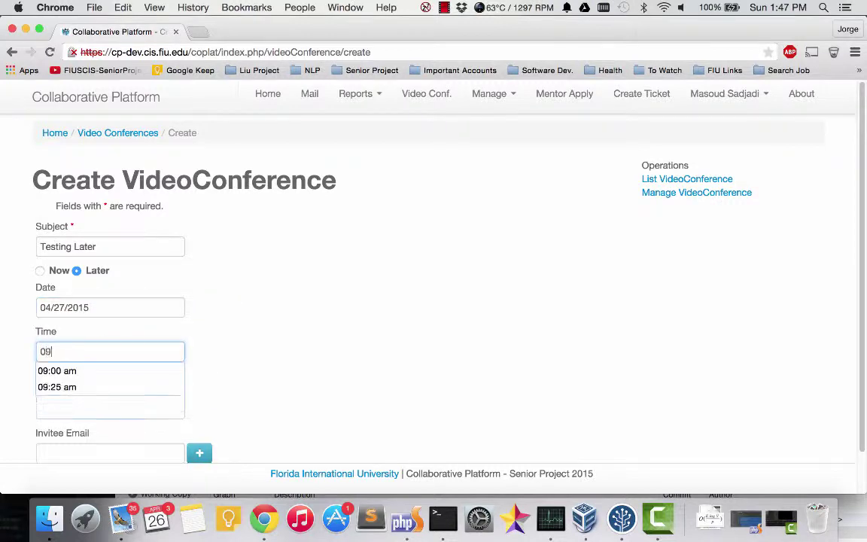
type(":00")
key("Down")
key("Return")
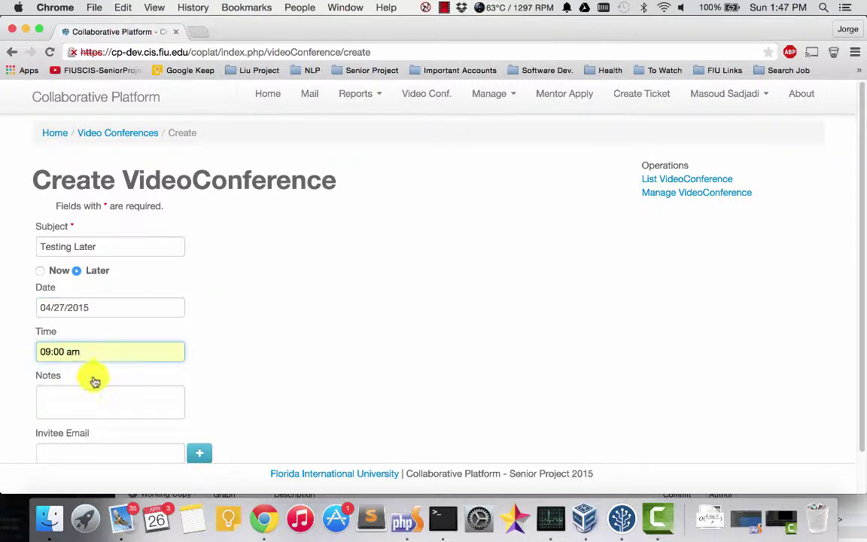
key("Tab")
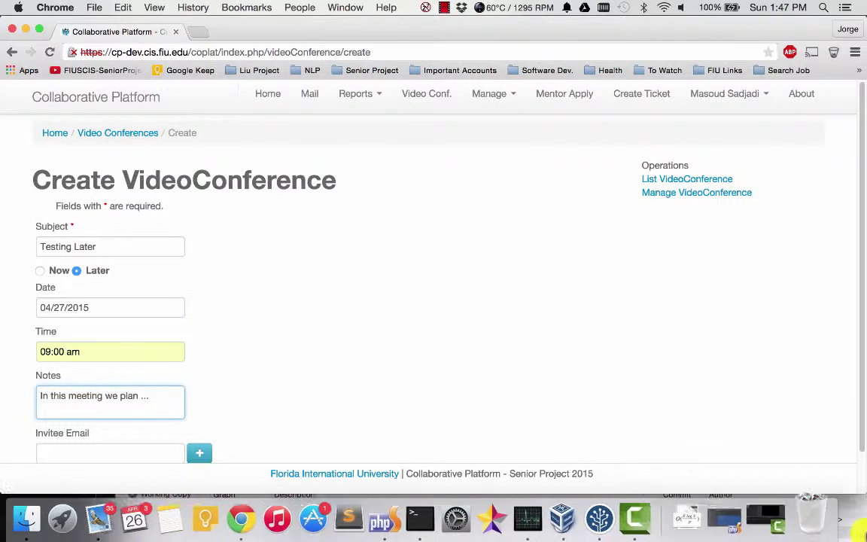
Step: Add the suggested invitee's e-mail, create the conference, and switch to Mail
scroll(591, 393, "down", 2)
left_click(164, 409)
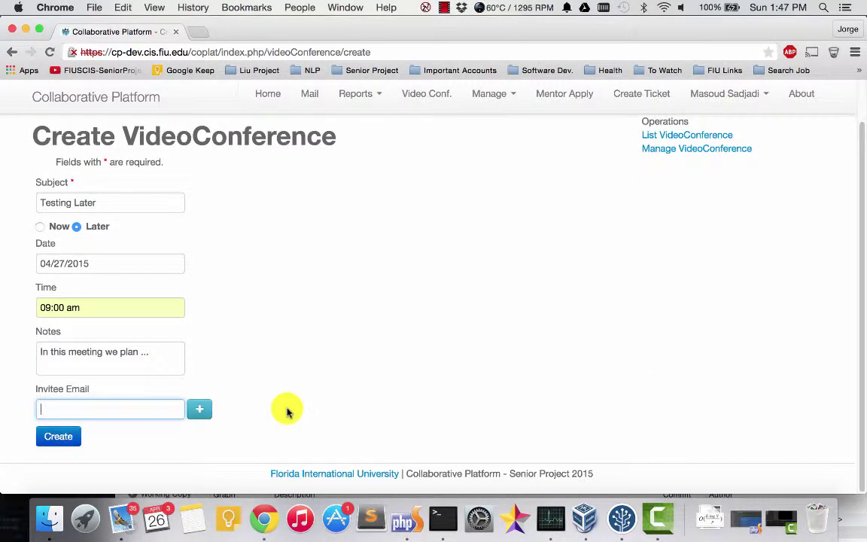
type("jtr")
key("Down")
key("Return")
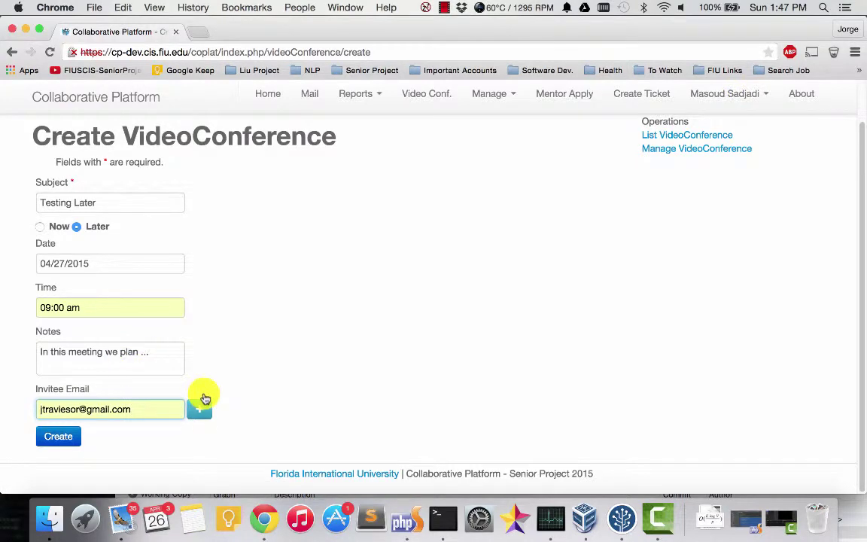
scroll(222, 361, "up", 2)
scroll(228, 363, "down", 2)
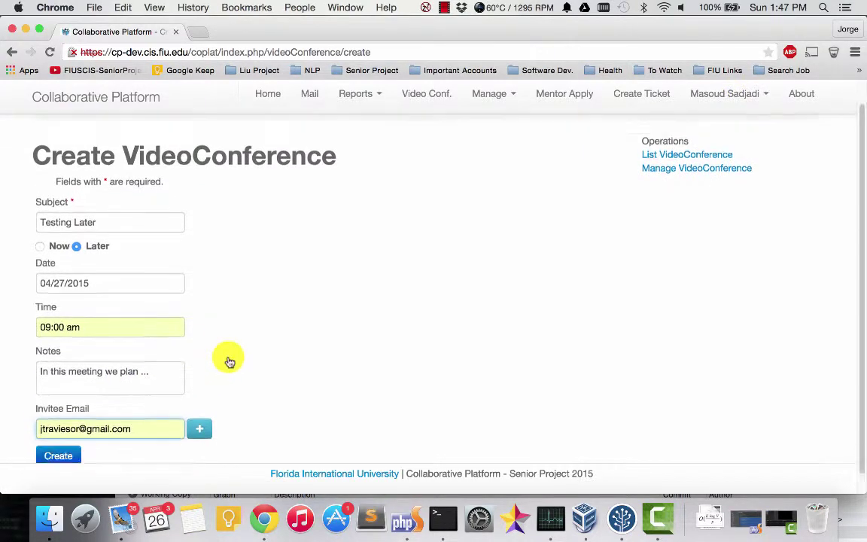
left_click(57, 434)
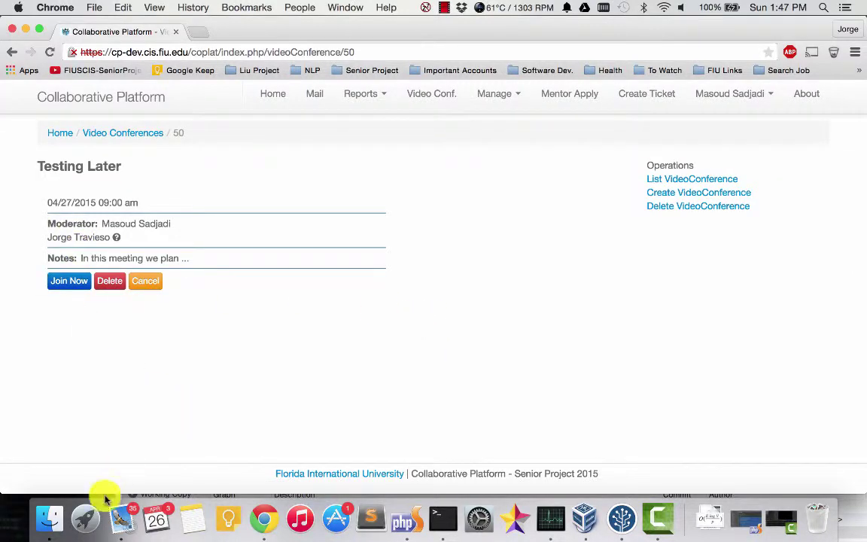
left_click(120, 516)
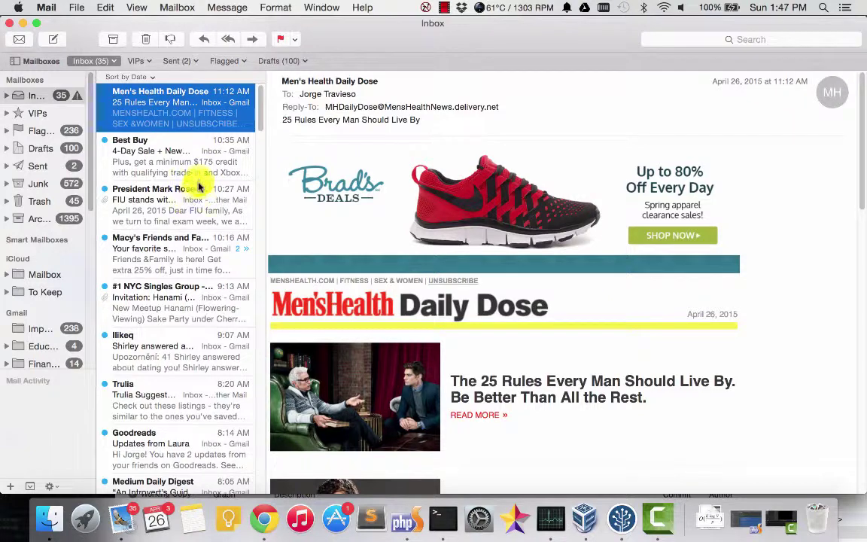
Step: Accept the Testing Later invitation from its e-mail, then log out of the moderator account
left_click(143, 109)
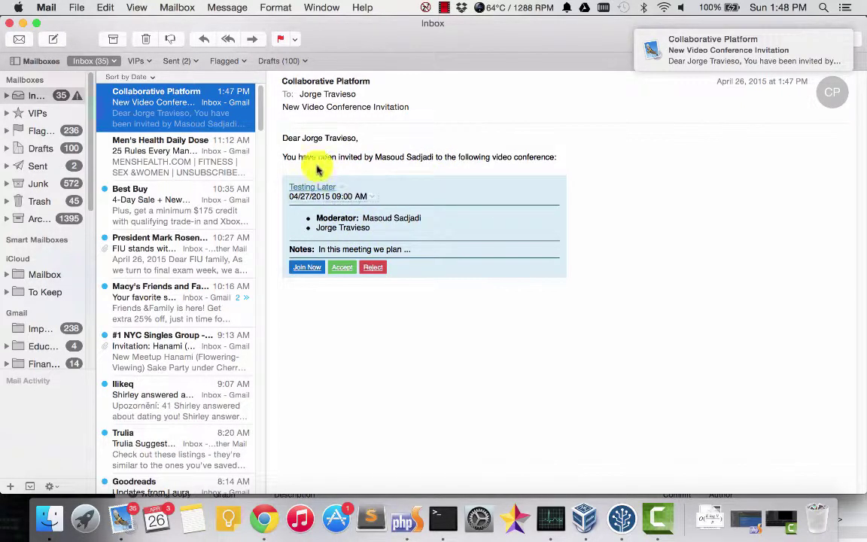
left_click_drag(284, 156, 557, 157)
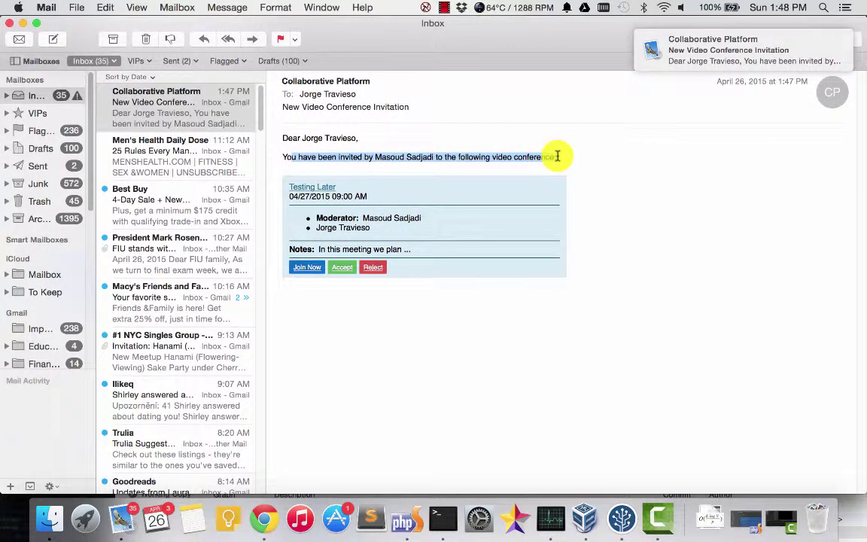
left_click(334, 268)
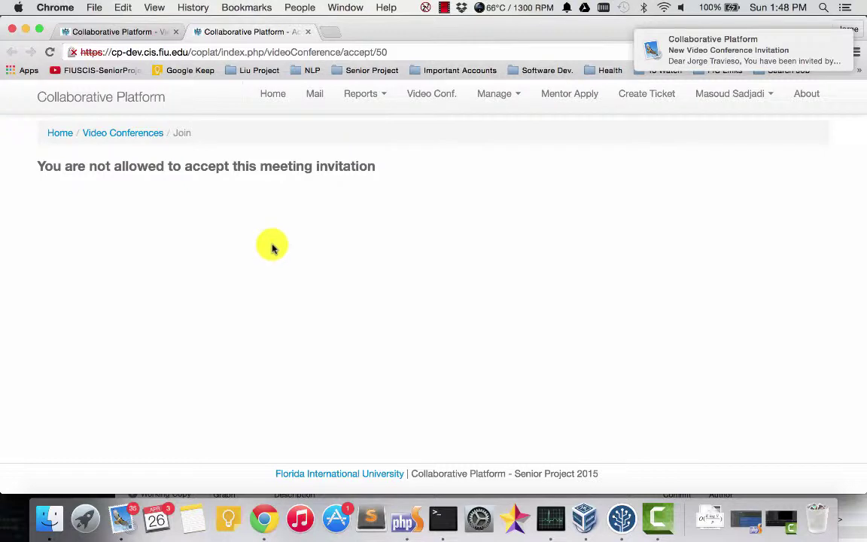
left_click(748, 98)
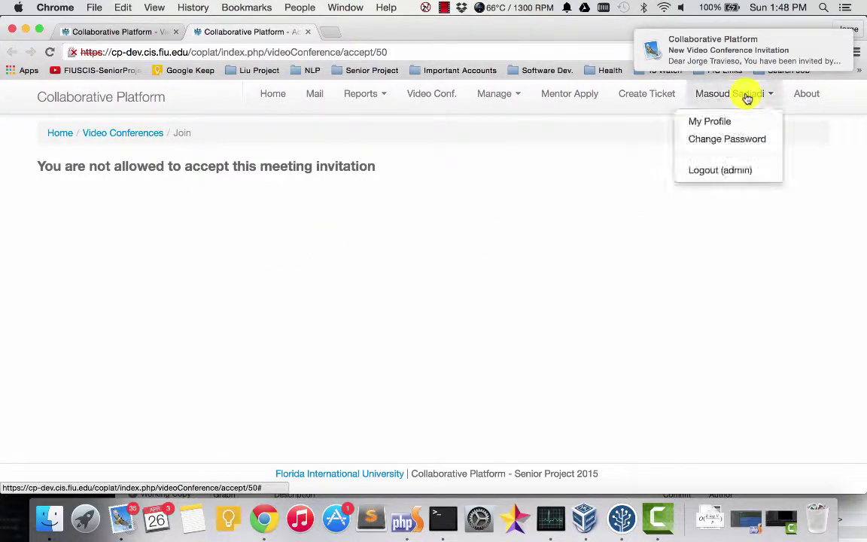
left_click(722, 171)
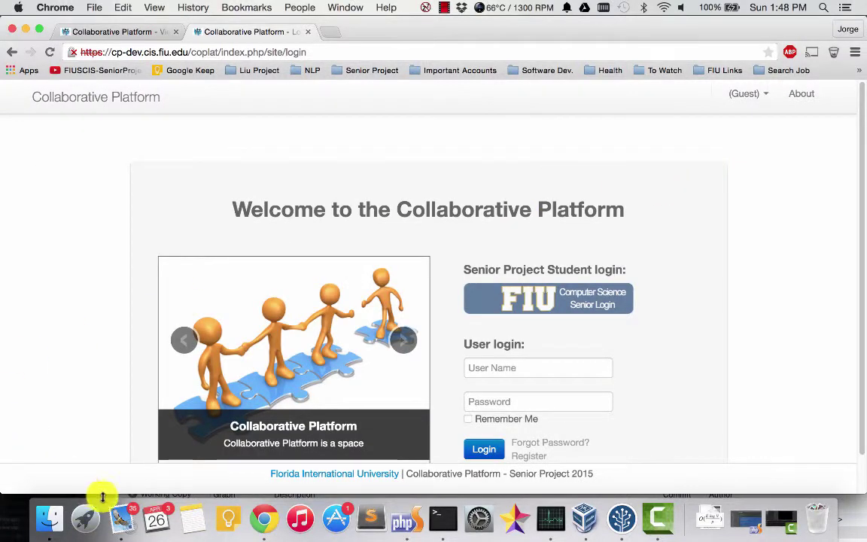
Step: Accept the invitation again from Mail and sign in as the invitee to review Upcoming Meetings
left_click(123, 517)
left_click(348, 267)
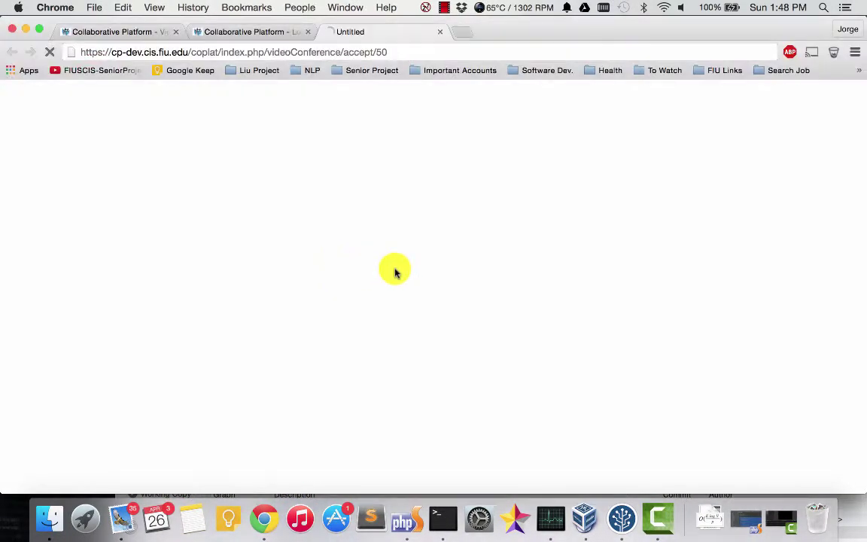
left_click(508, 368)
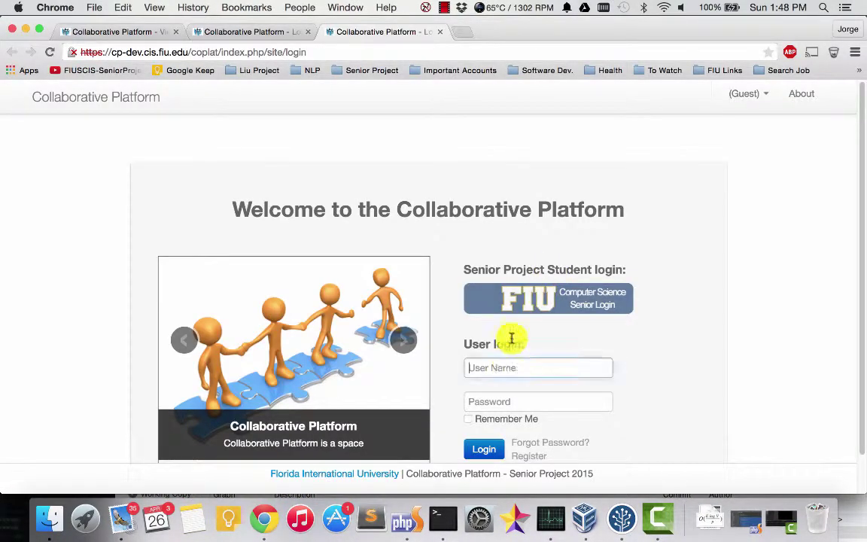
type("jt")
key("Down")
key("Return")
key("Tab")
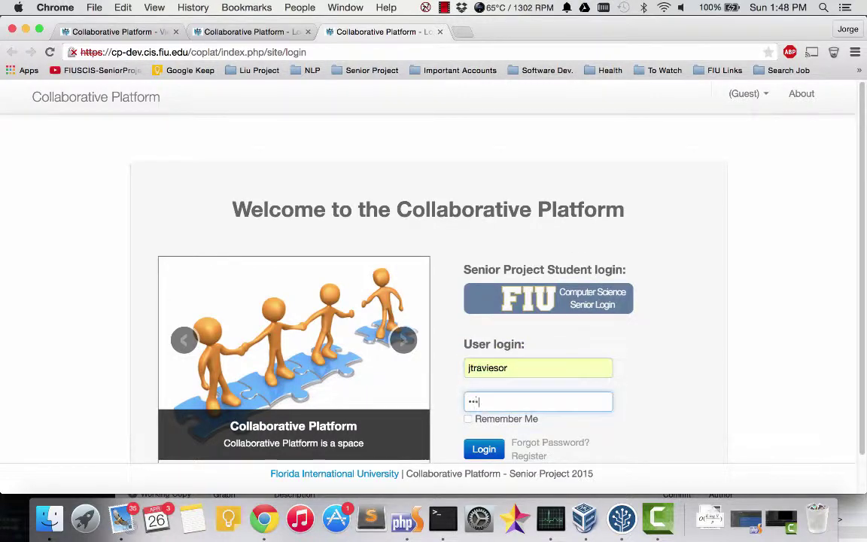
key("Return")
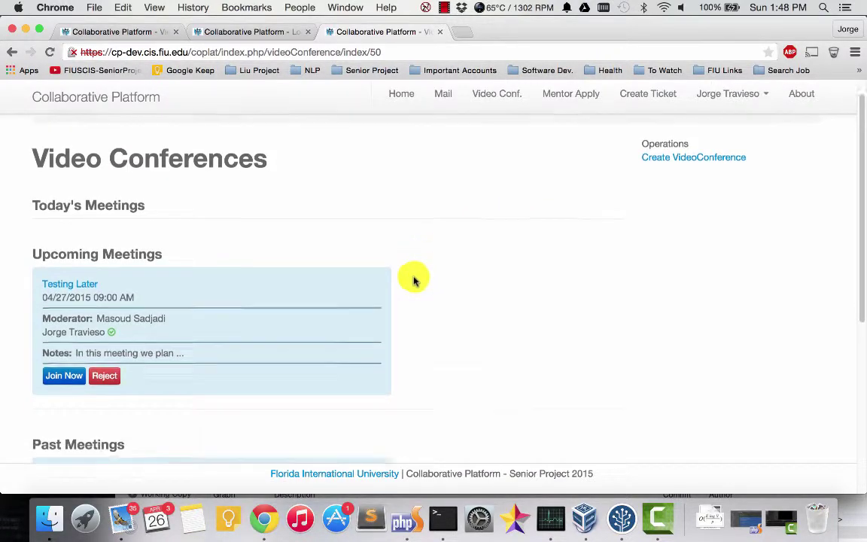
scroll(144, 292, "down", 2)
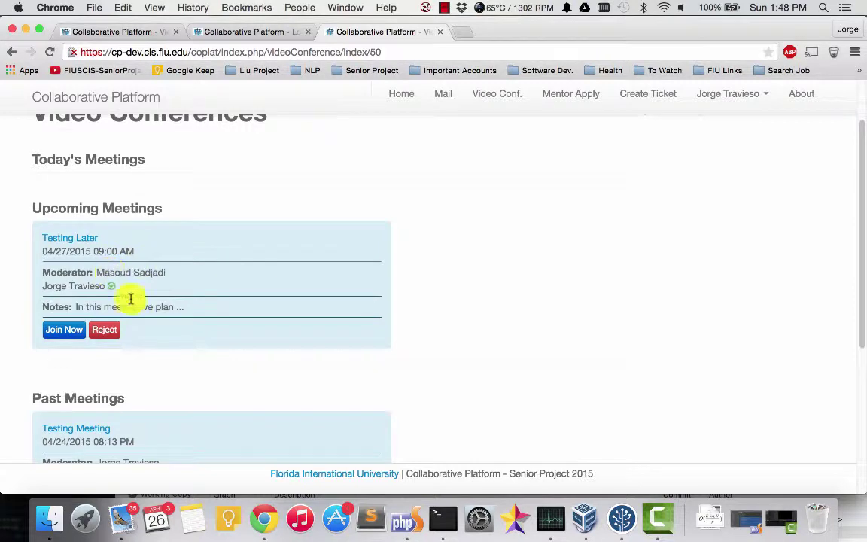
scroll(225, 323, "up", 2)
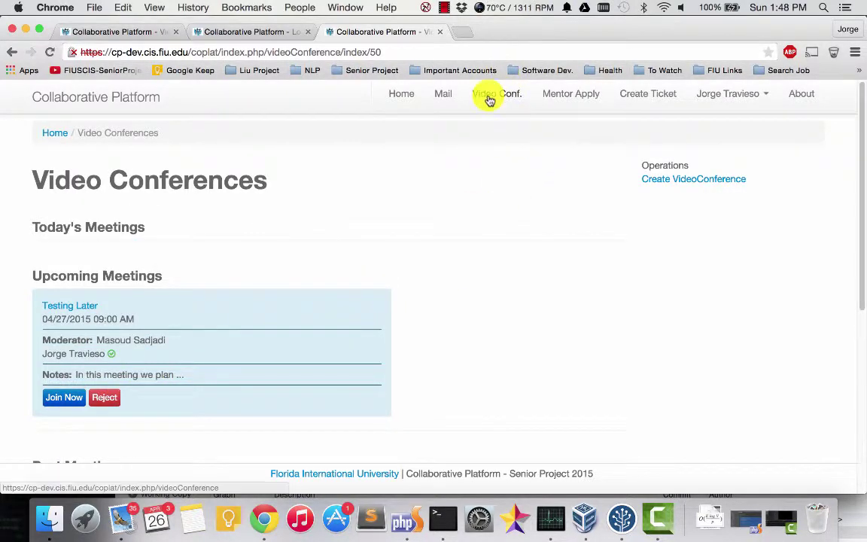
left_click(716, 93)
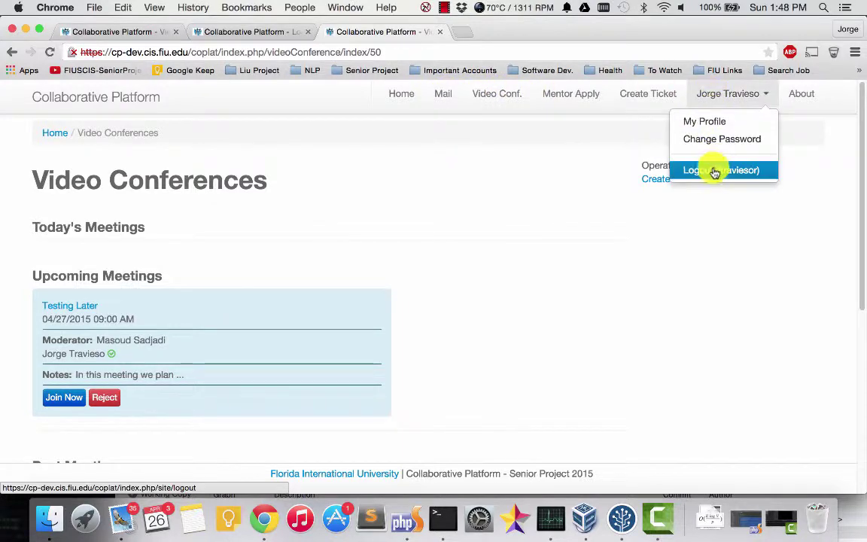
Step: Log out of the invitee account and sign back in as admin
left_click(716, 170)
left_click(470, 362)
type("admin")
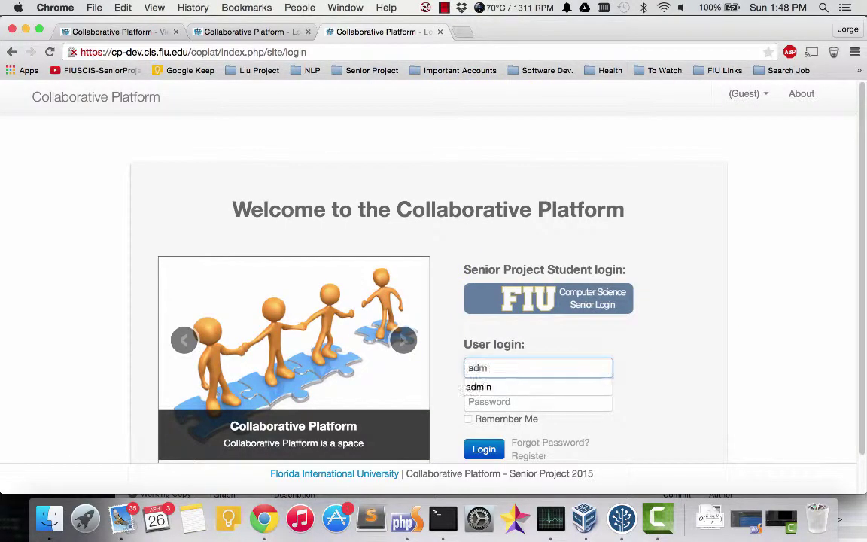
key("Tab")
type("admin")
key("Return")
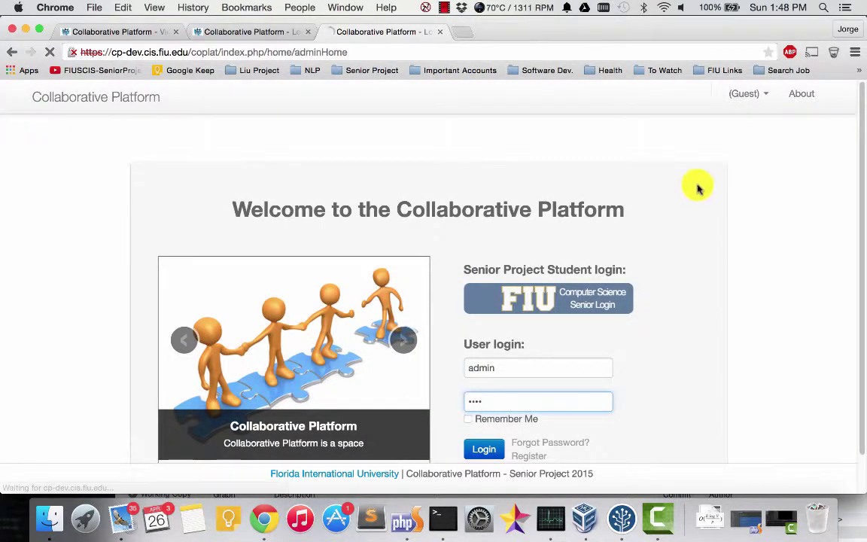
Step: Open Ticket #52, the .NET Garbage Collection question, from the Tickets table
scroll(354, 193, "down", 5)
scroll(348, 203, "down", 4)
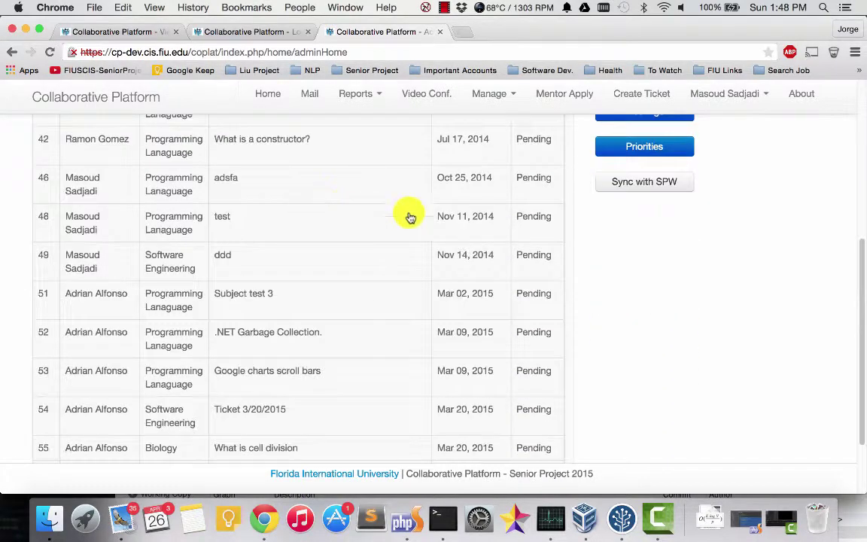
left_click(306, 334)
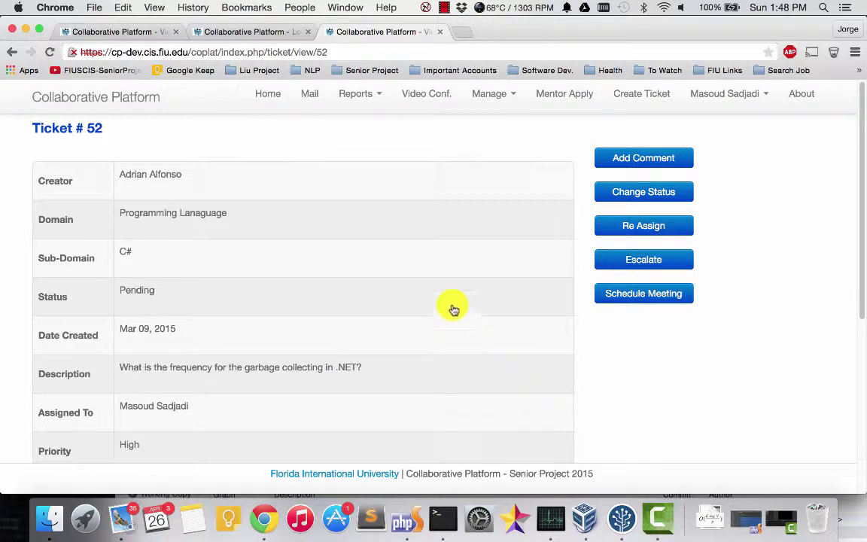
scroll(454, 309, "down", 5)
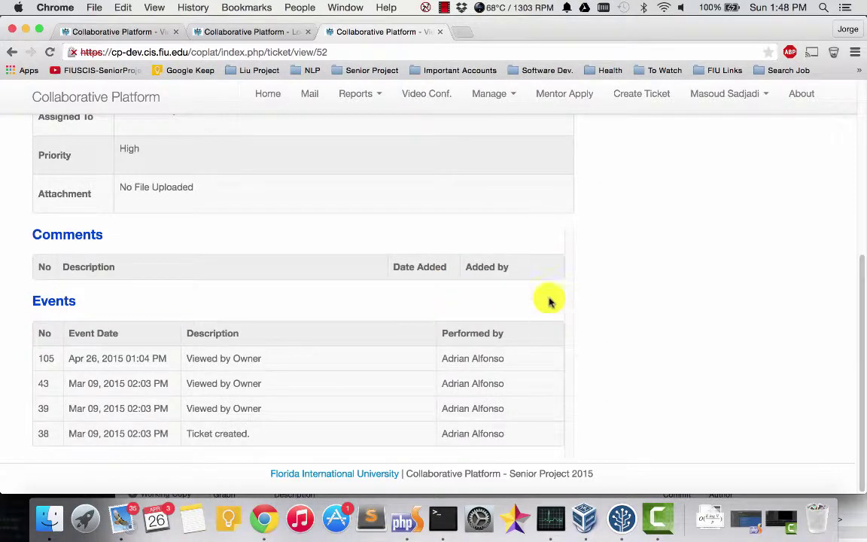
scroll(549, 294, "up", 5)
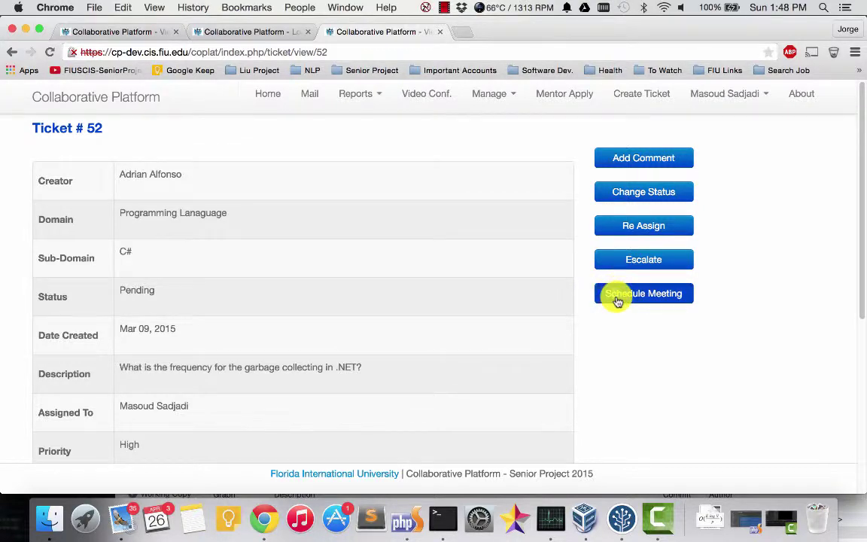
Step: Schedule an immediate video conference for Ticket #52 and view the Video Conferences list
left_click(617, 300)
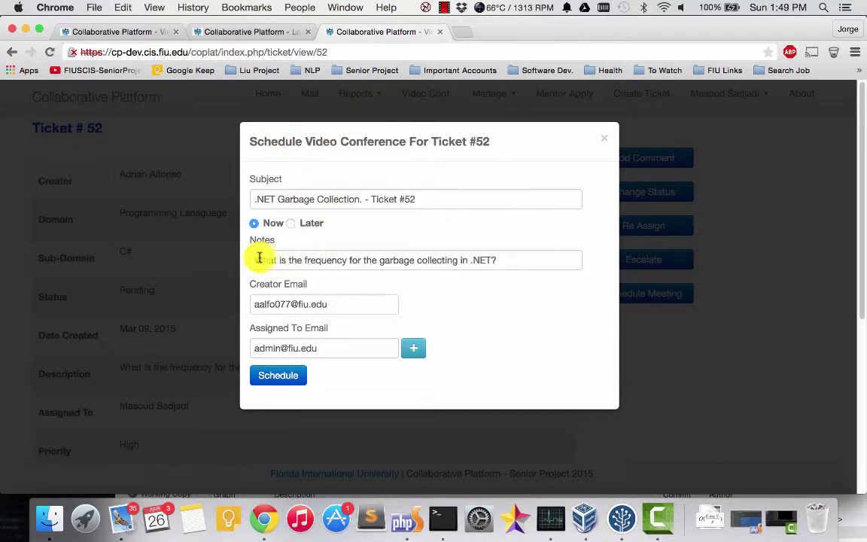
left_click(288, 223)
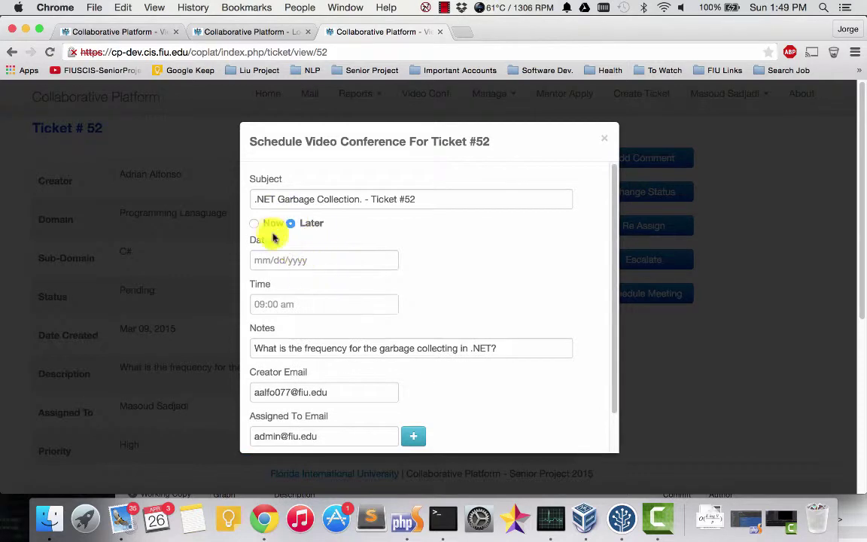
left_click(270, 225)
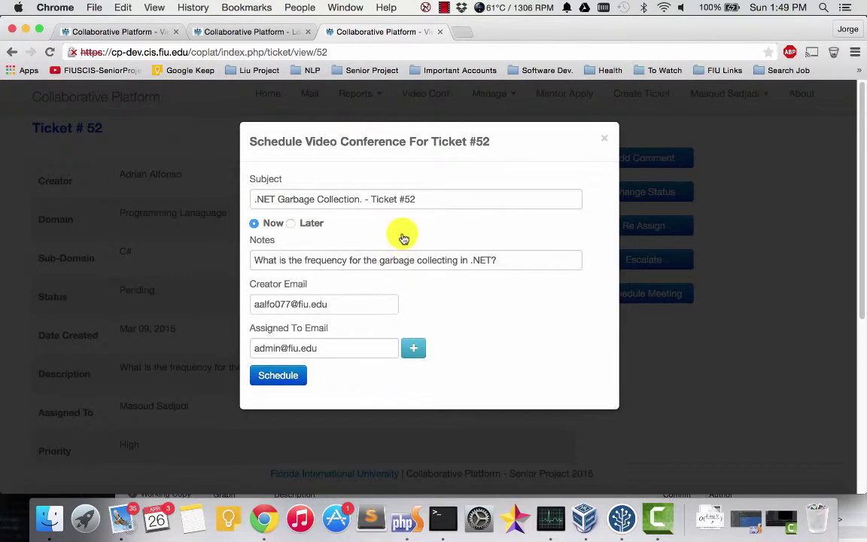
left_click(283, 377)
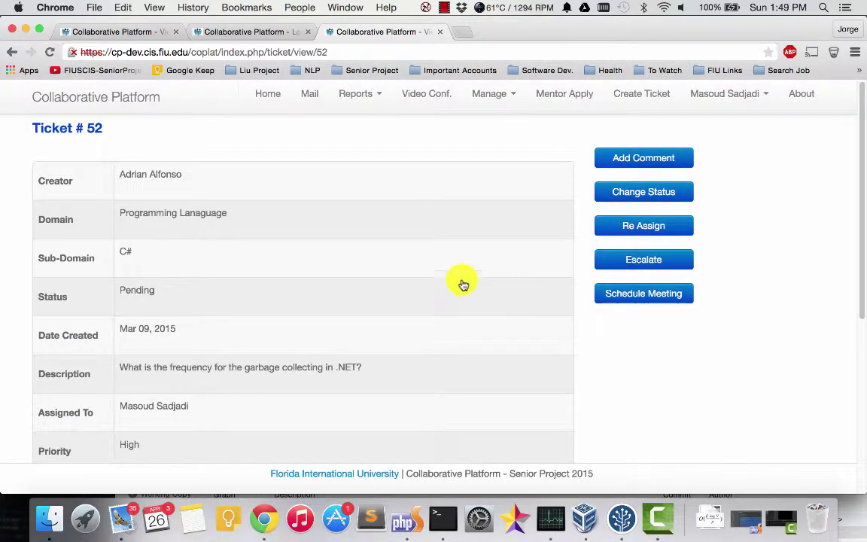
left_click(418, 95)
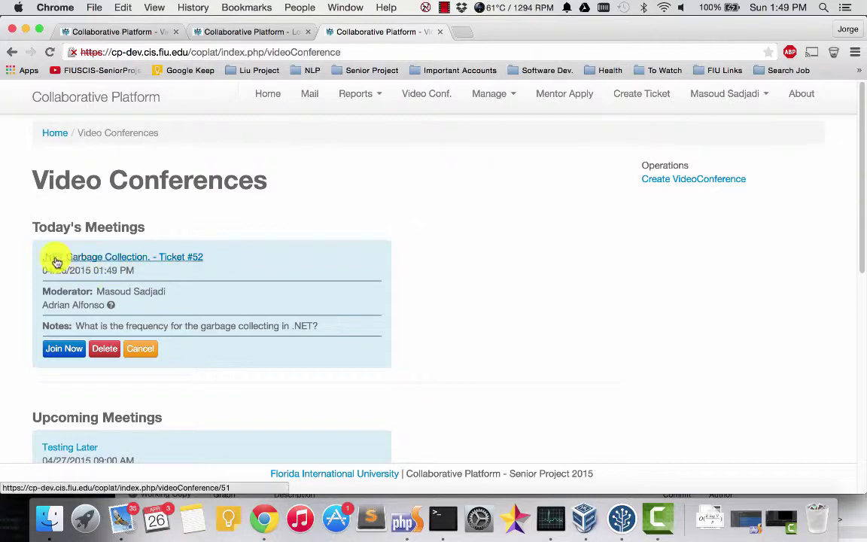
Step: Confirm the Ticket #52 meeting is listed today at 04/26/2015 01:49 PM, then open the account menu
scroll(245, 280, "down", 5)
scroll(245, 280, "down", 5)
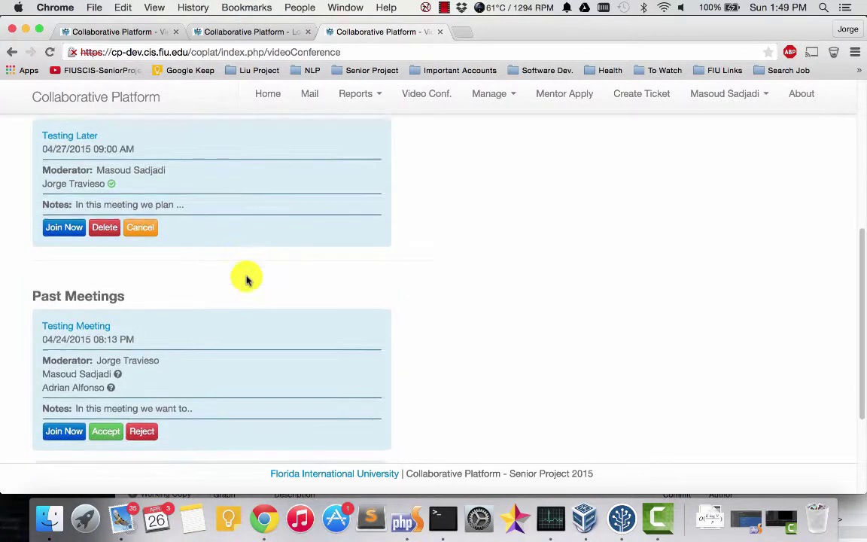
scroll(369, 281, "up", 10)
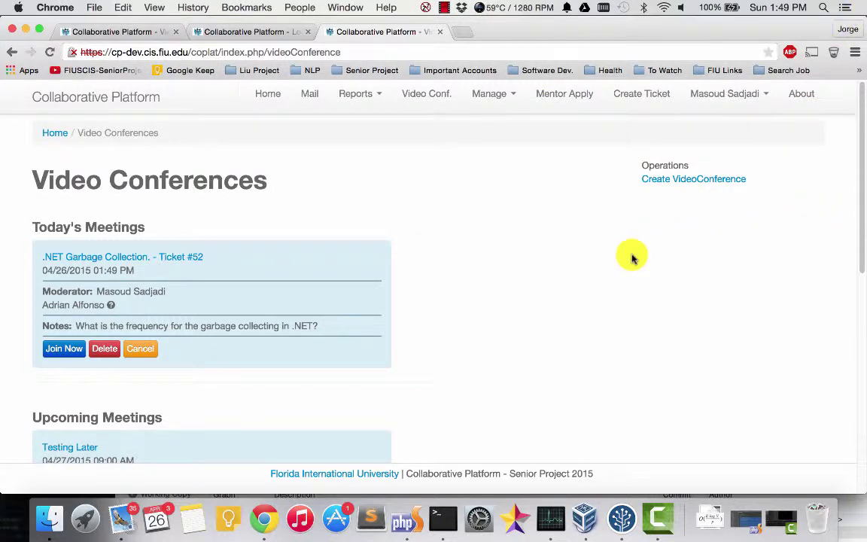
left_click(724, 97)
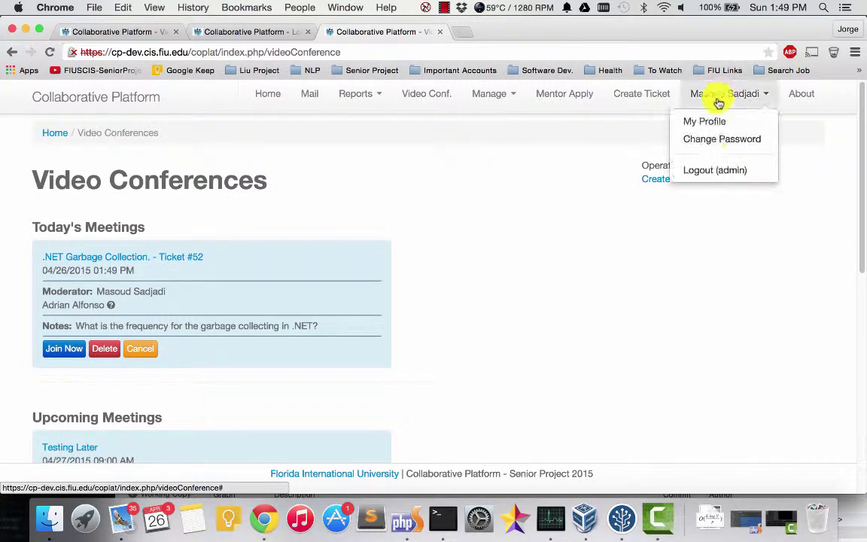
Step: Log out of the admin account and sign back in with the remembered administrator user name
left_click(709, 170)
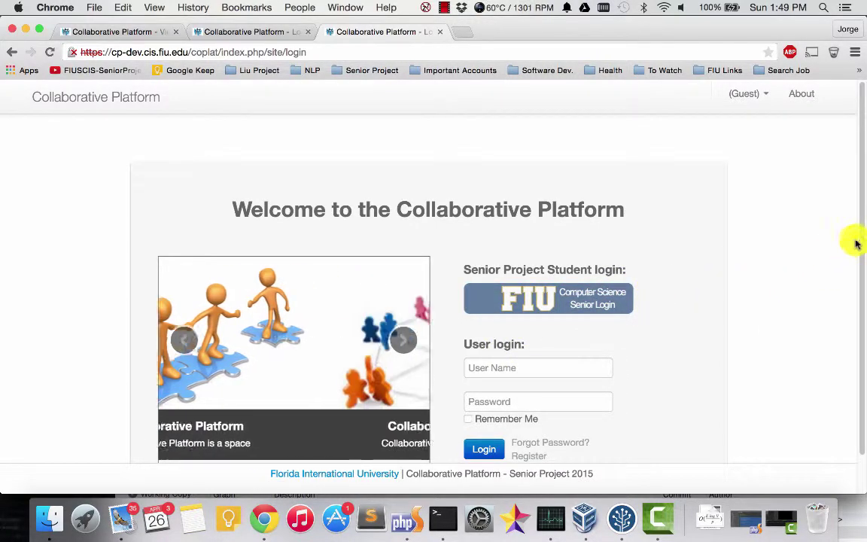
left_click_drag(862, 243, 775, 339)
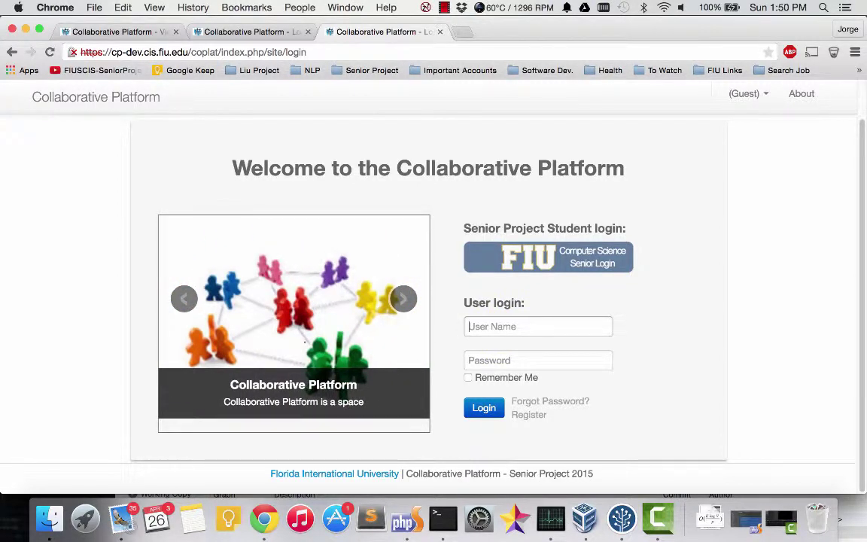
left_click(538, 326)
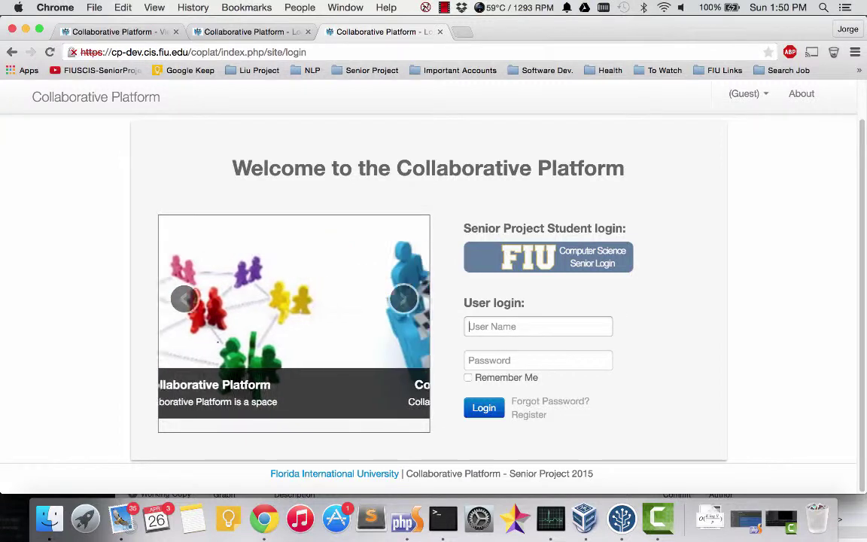
type("ad")
key("Down")
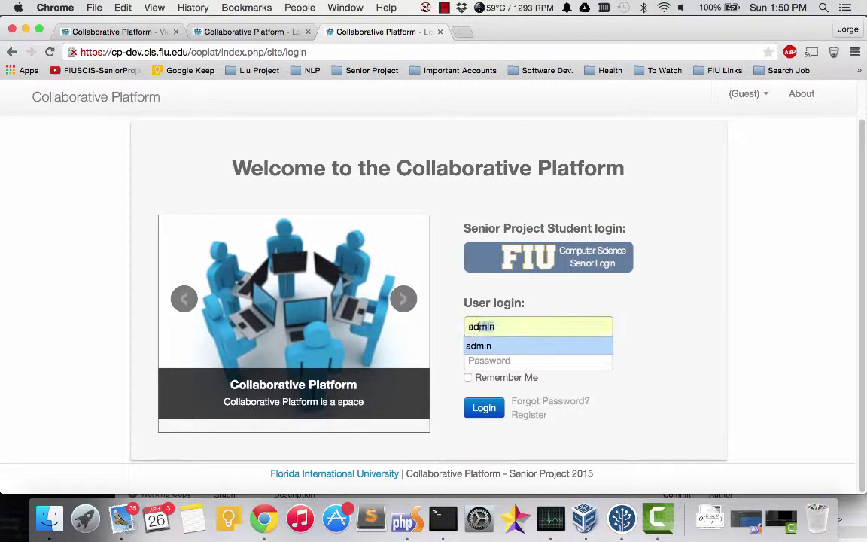
key("Return")
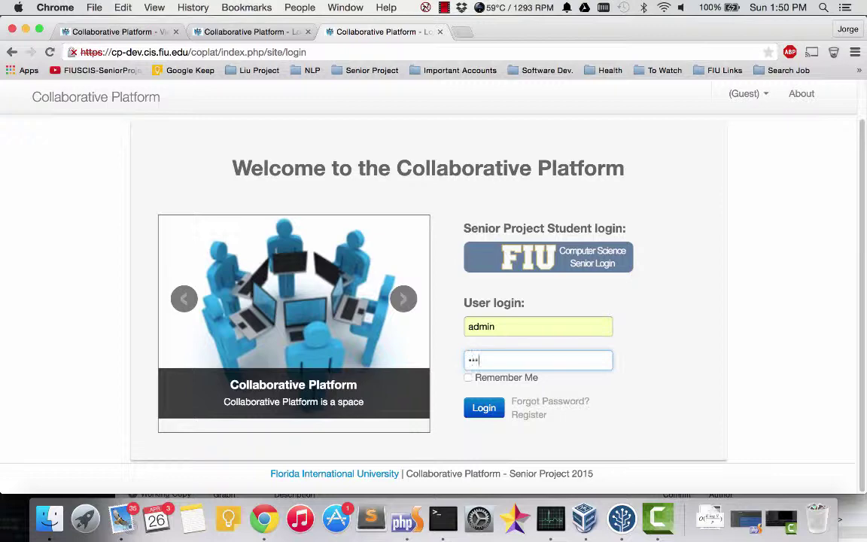
key("Return")
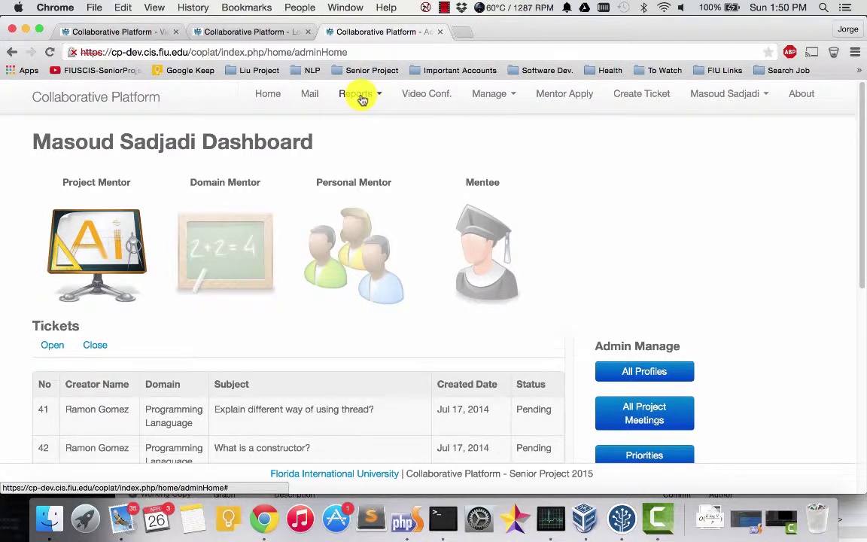
Step: Open the Mentor report from Reports and scroll across its email, user name and role columns
left_click(364, 98)
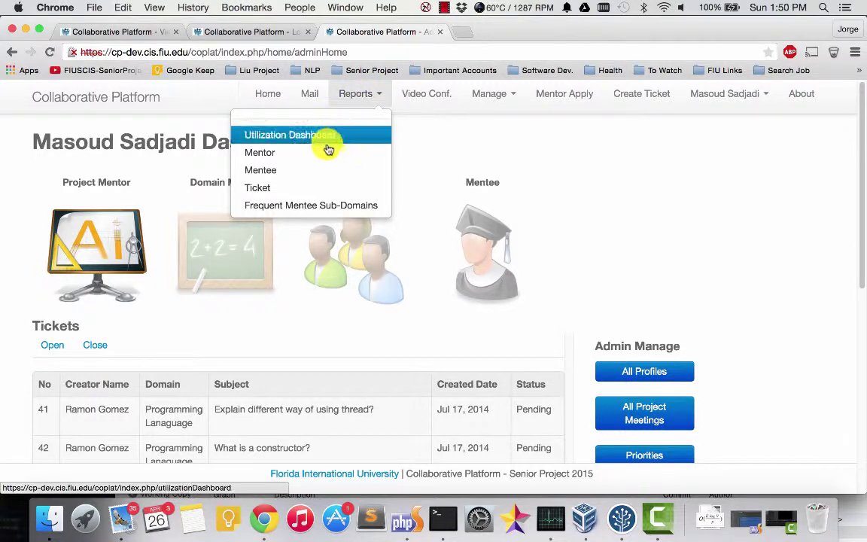
left_click(294, 163)
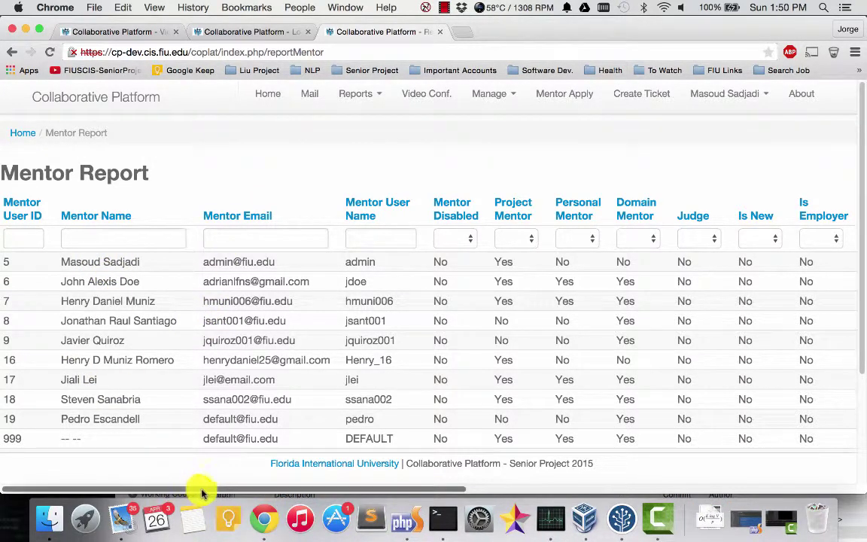
left_click_drag(202, 493, 172, 497)
left_click(117, 498)
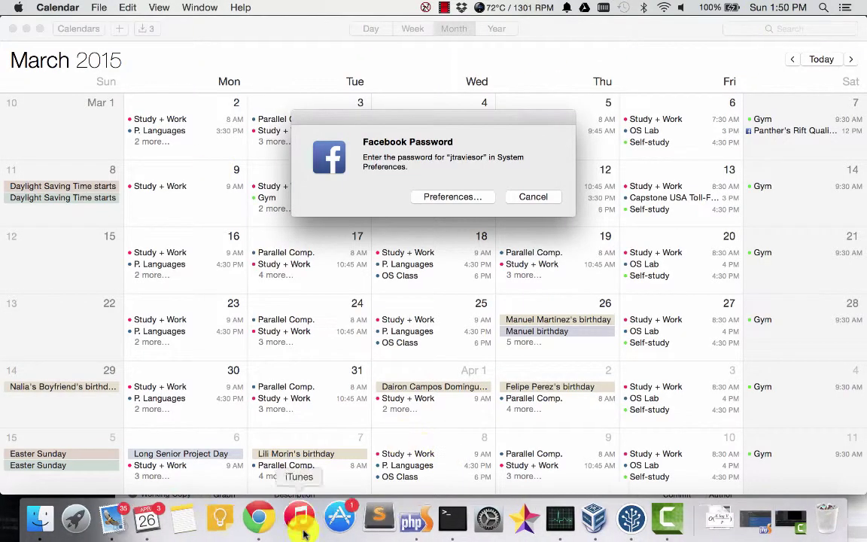
Step: Cancel the Facebook password prompt and go back to the Mentor Report in Chrome
left_click(524, 197)
left_click(252, 511)
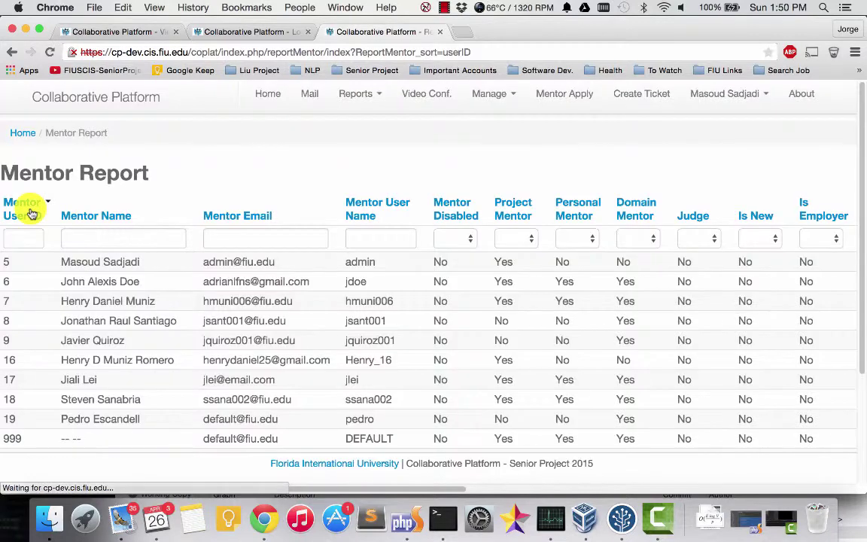
Step: Sort mentors by name and user name both ways, then apply a partial Mentor Email filter
left_click(92, 220)
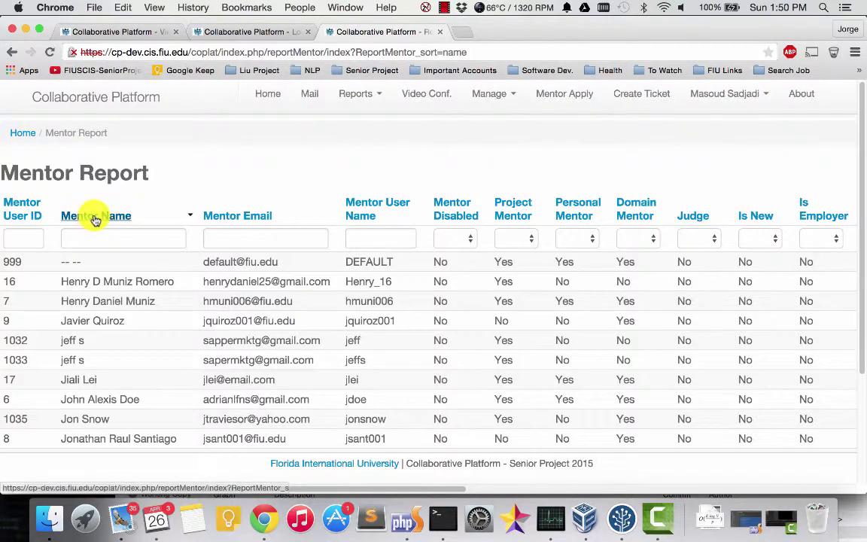
left_click(94, 219)
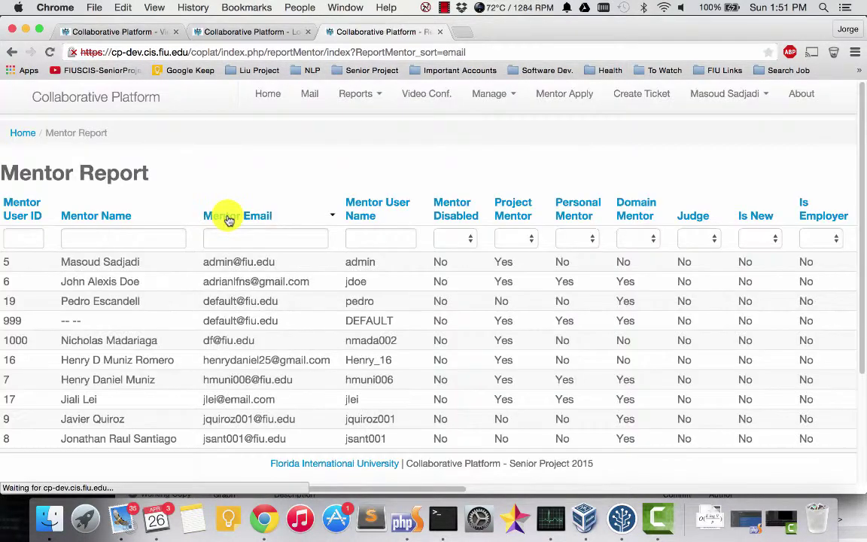
left_click(363, 205)
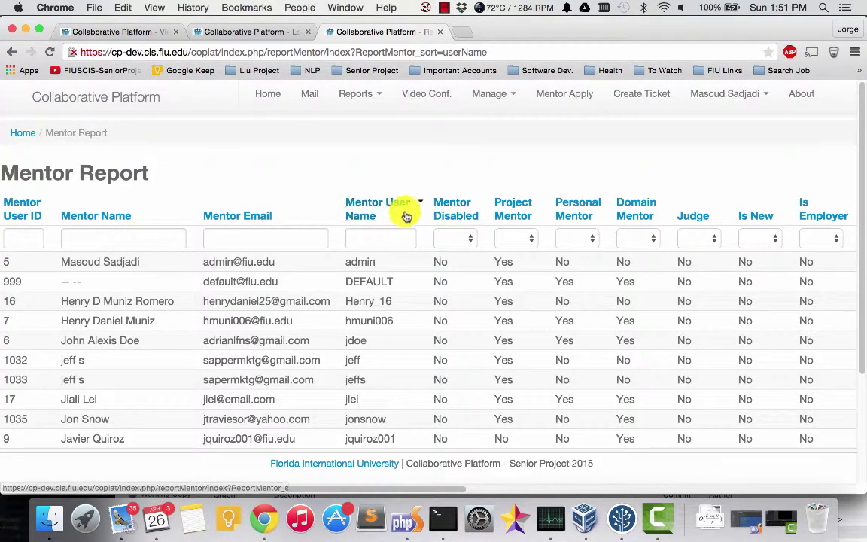
left_click(361, 207)
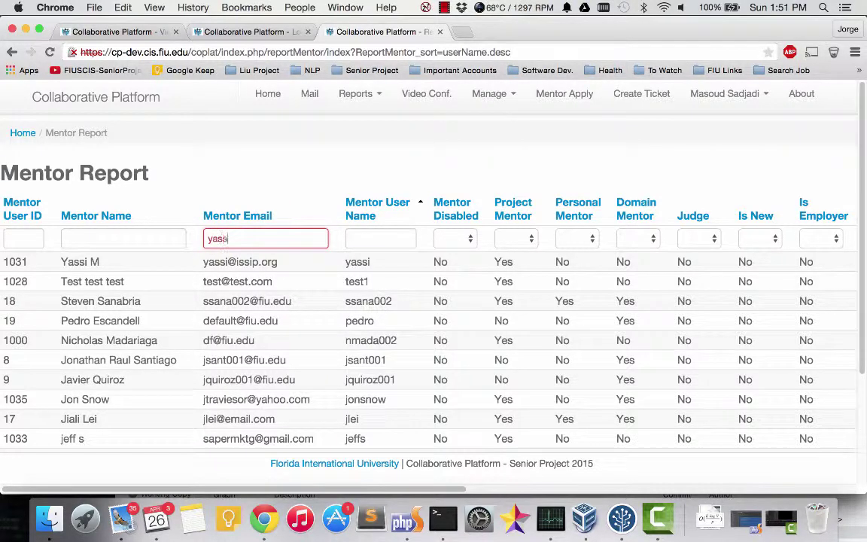
key("Return")
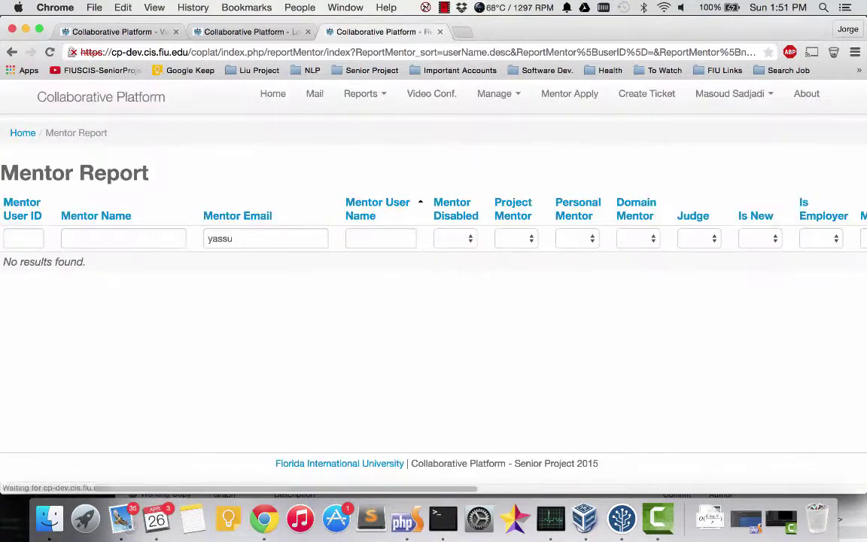
Step: Clear the mistyped Mentor Email filter so all mentors are listed again
double_click(242, 238)
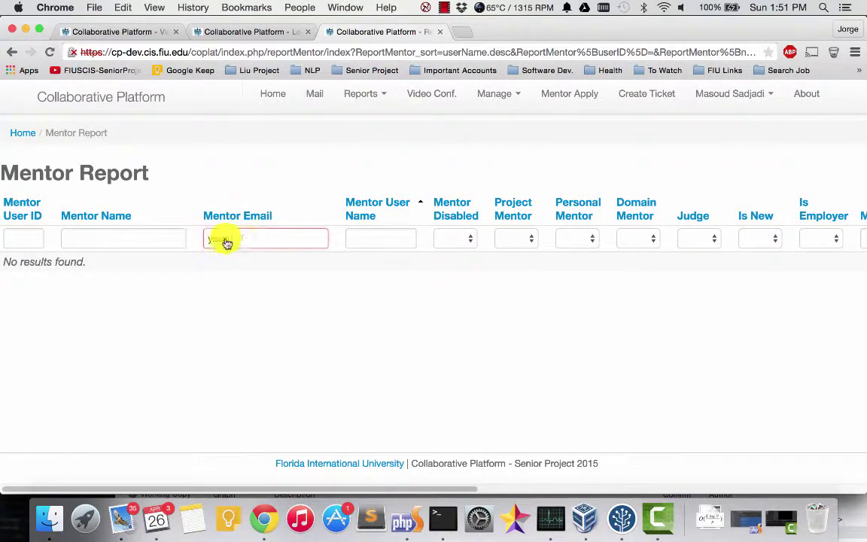
key("BackSpace")
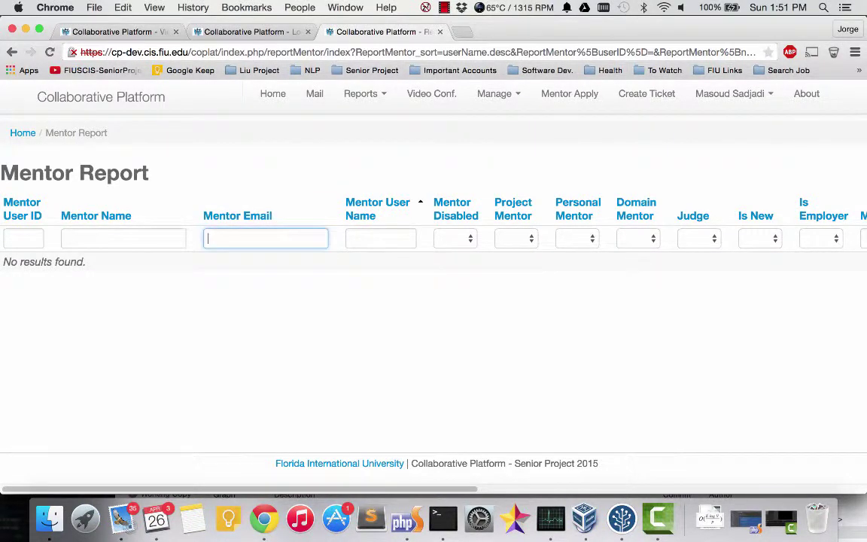
key("Return")
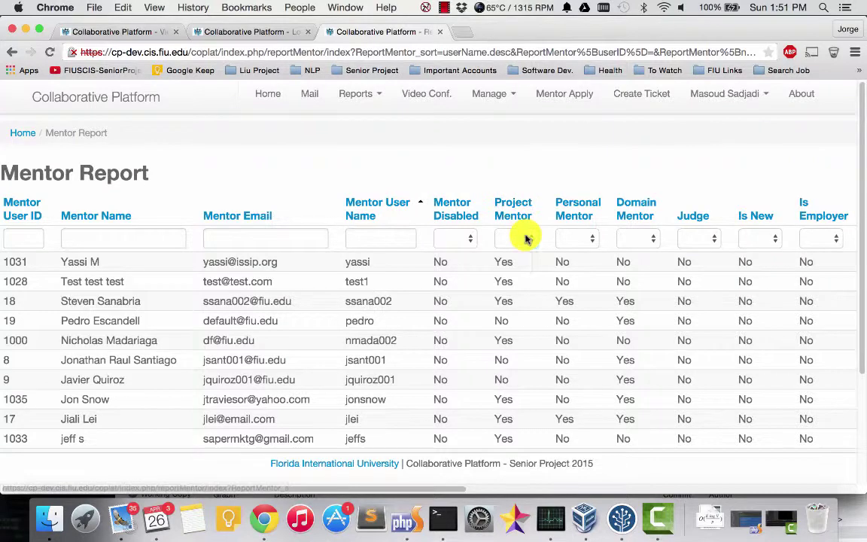
Step: Set the Project Mentor filter to Yes, try No, then settle back on Yes
left_click(526, 238)
left_click(523, 248)
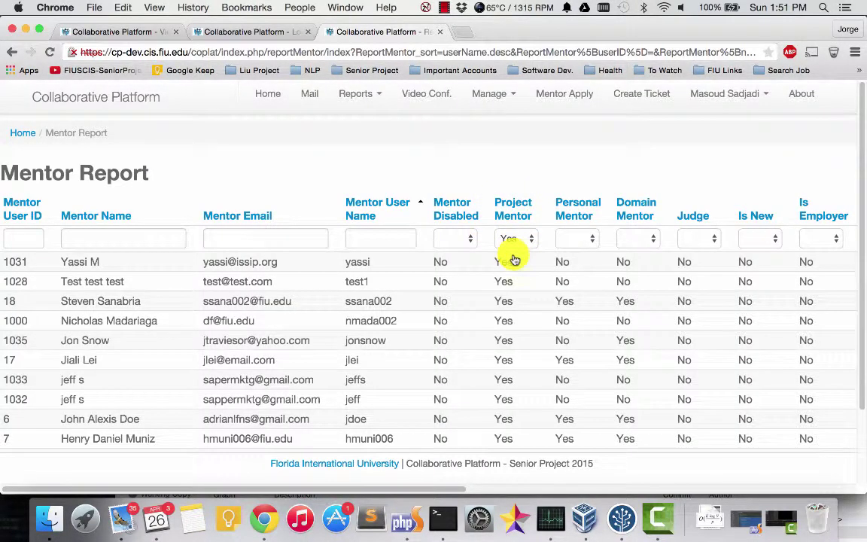
left_click(517, 236)
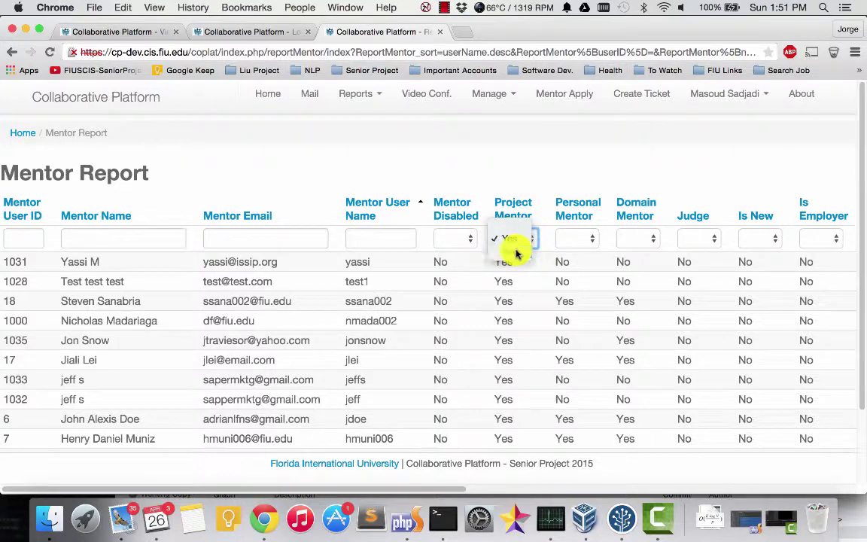
left_click(516, 254)
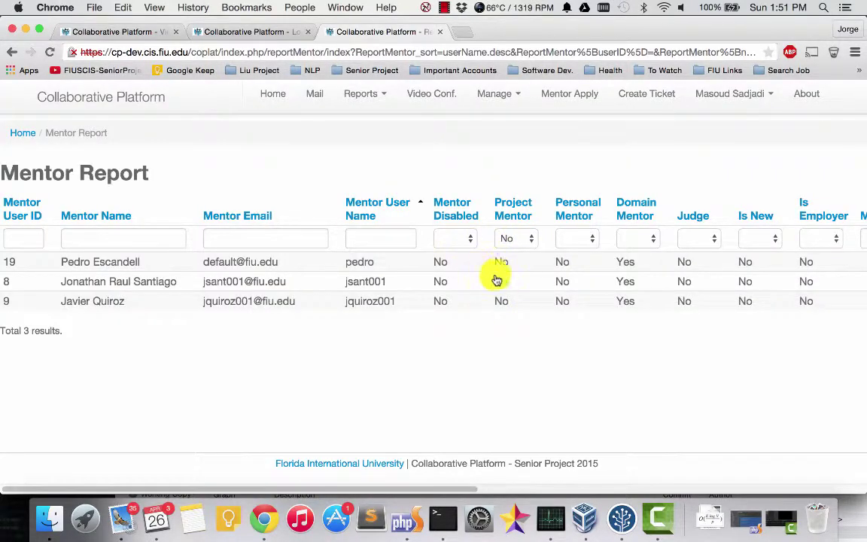
left_click(518, 241)
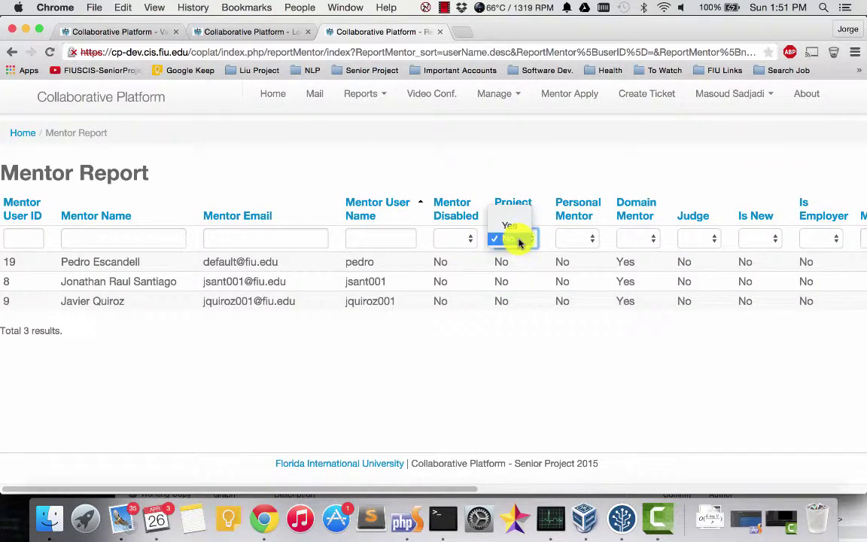
left_click(513, 227)
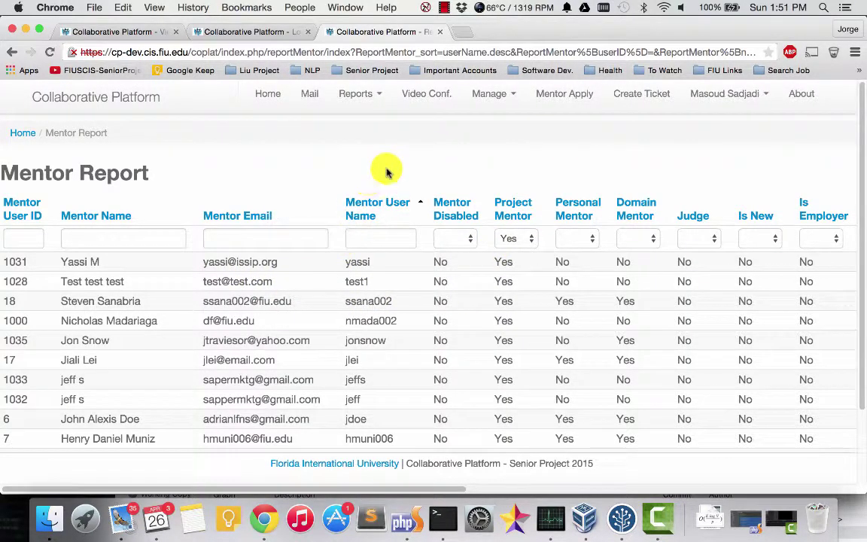
left_click(361, 96)
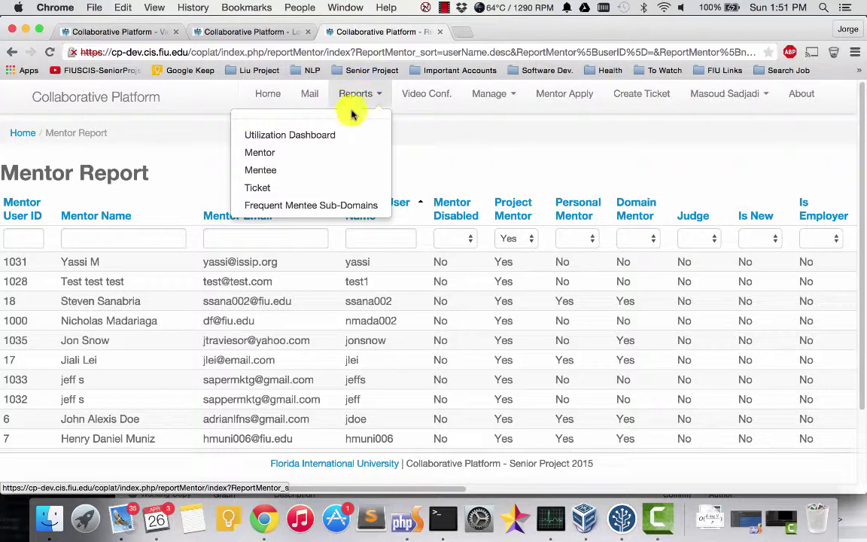
Step: Open the Mentee Report and sort it by Mentee Name, then Mentee User Name
left_click(270, 181)
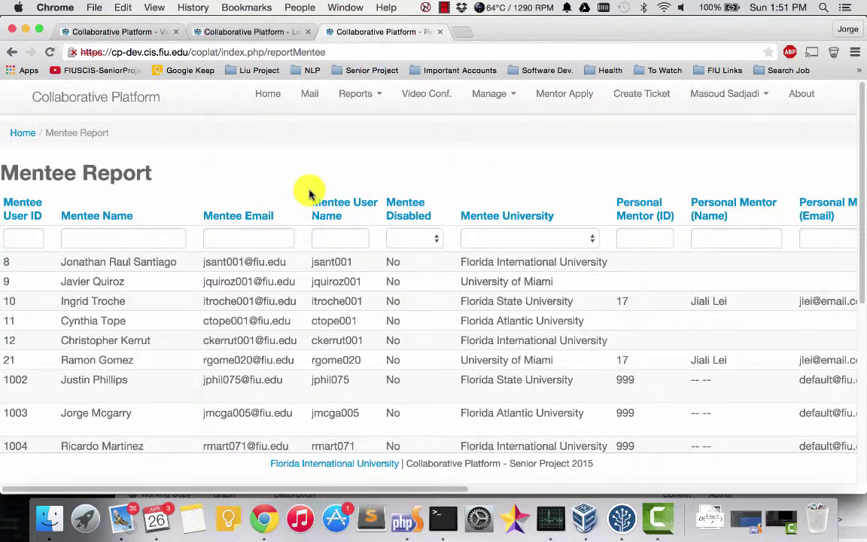
left_click(98, 217)
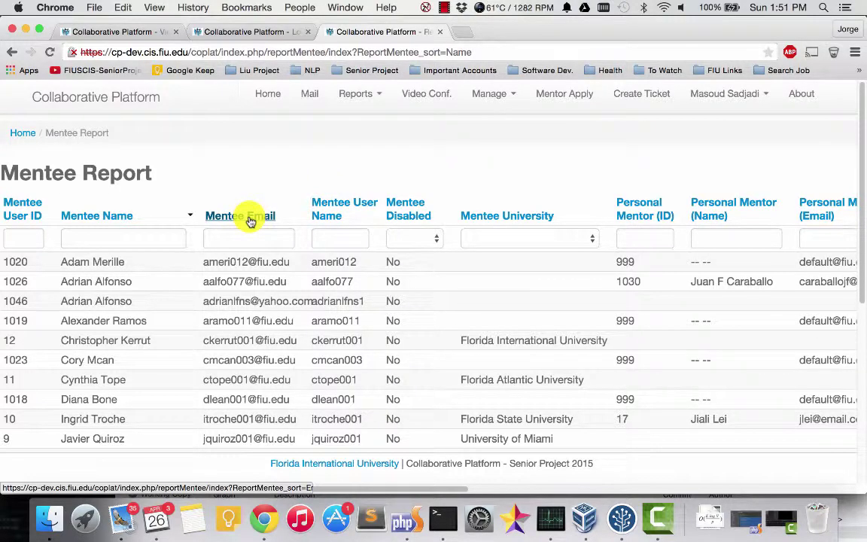
left_click(321, 211)
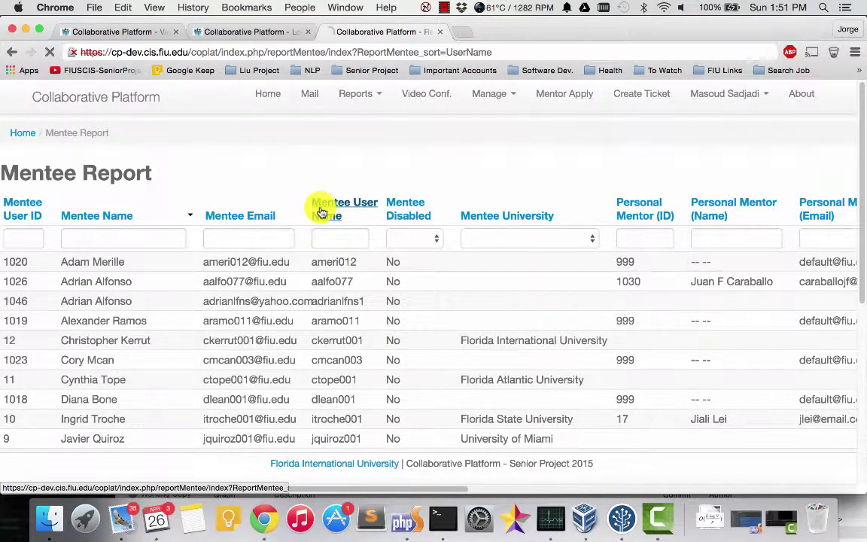
Step: Filter Mentee Disabled to Yes, then to No, showing only active mentees
left_click(426, 237)
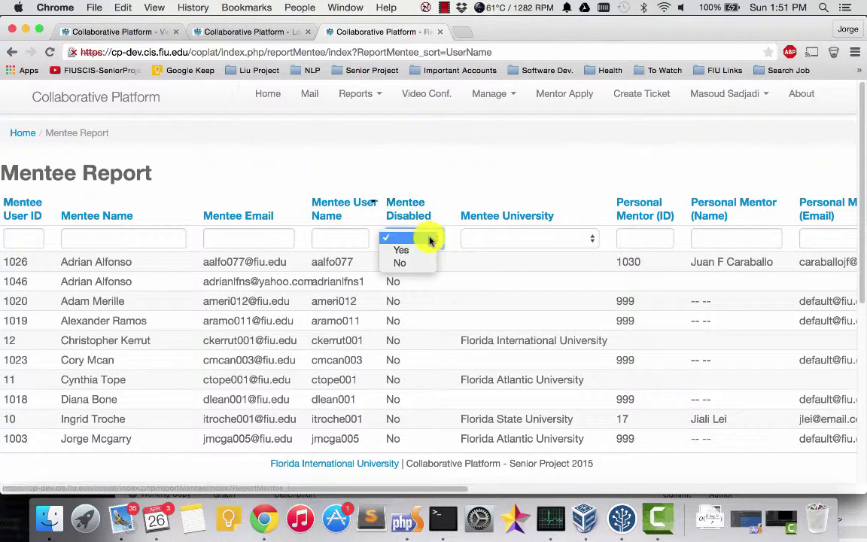
left_click(418, 249)
left_click(422, 238)
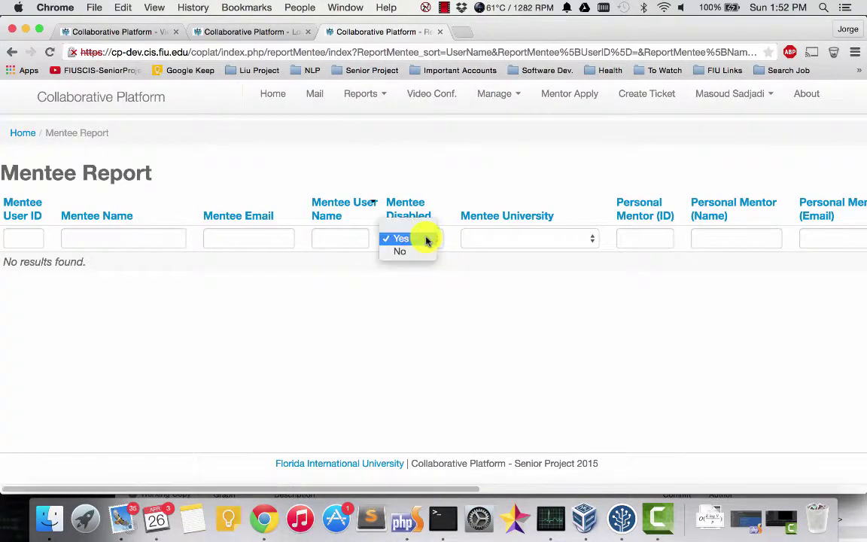
left_click(410, 253)
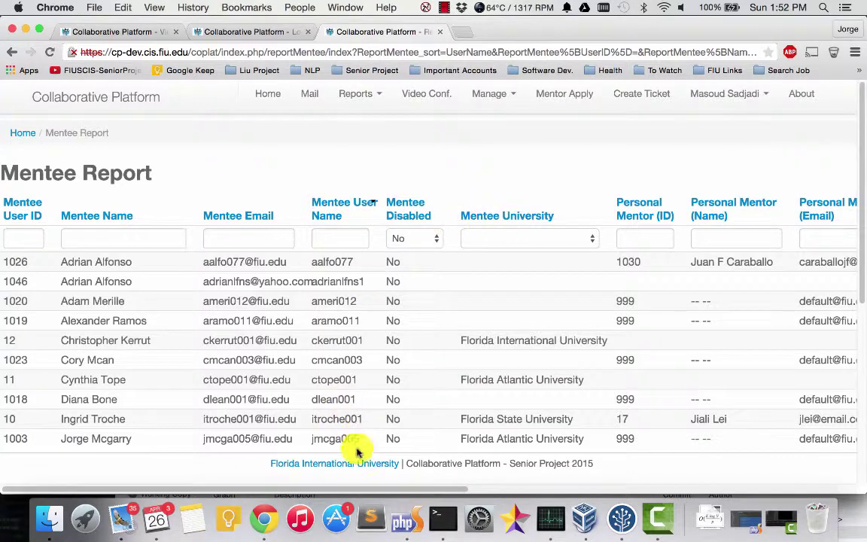
left_click_drag(368, 490, 345, 499)
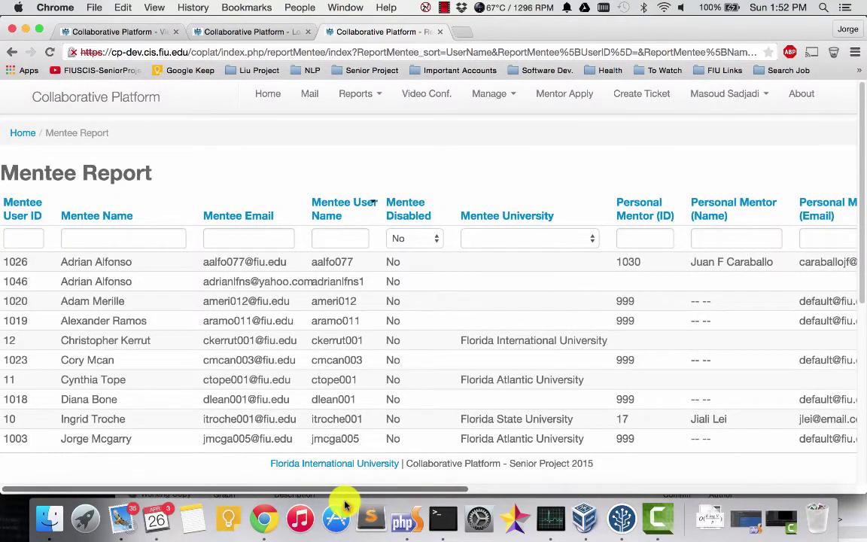
left_click(363, 98)
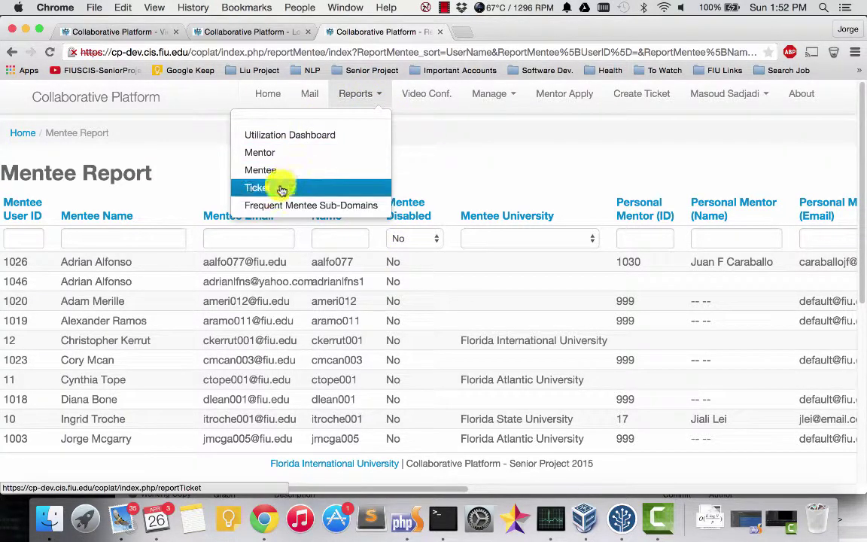
Step: Open the Ticket Report, sort by Creator Name, and set the Creator Disabled filter to No
left_click(282, 187)
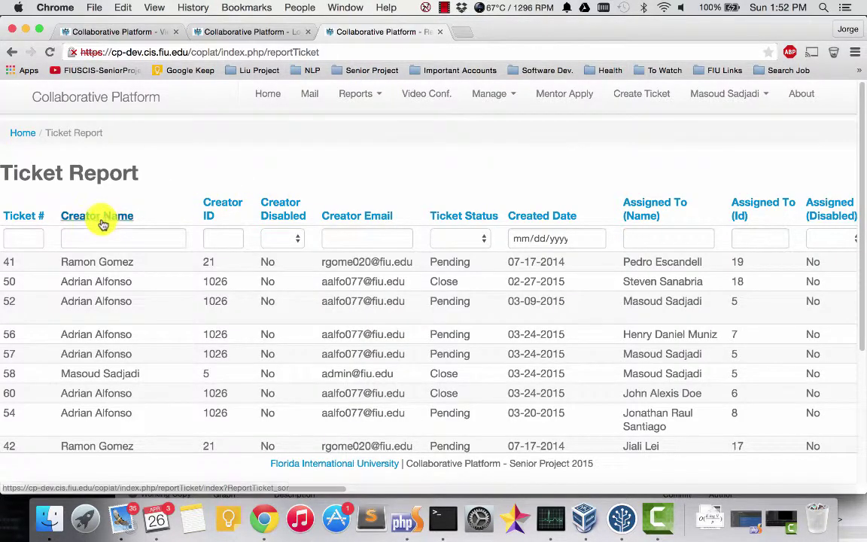
left_click(101, 218)
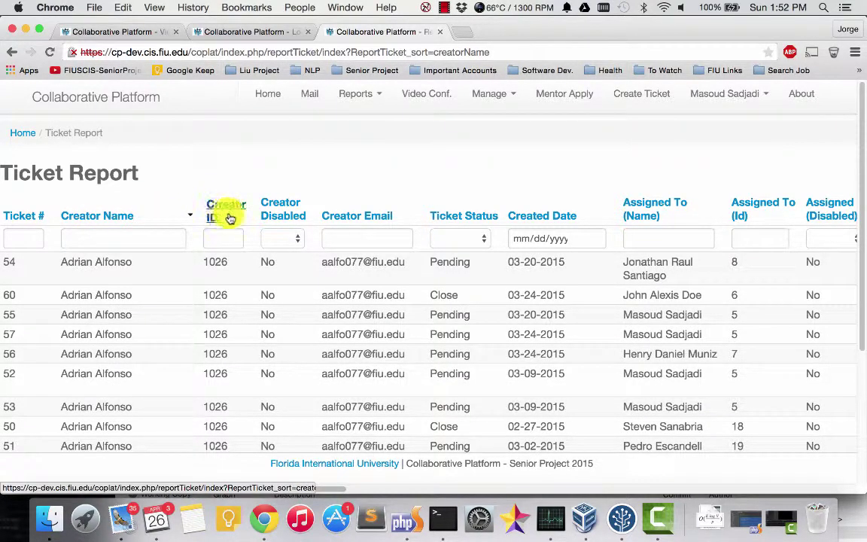
left_click(293, 239)
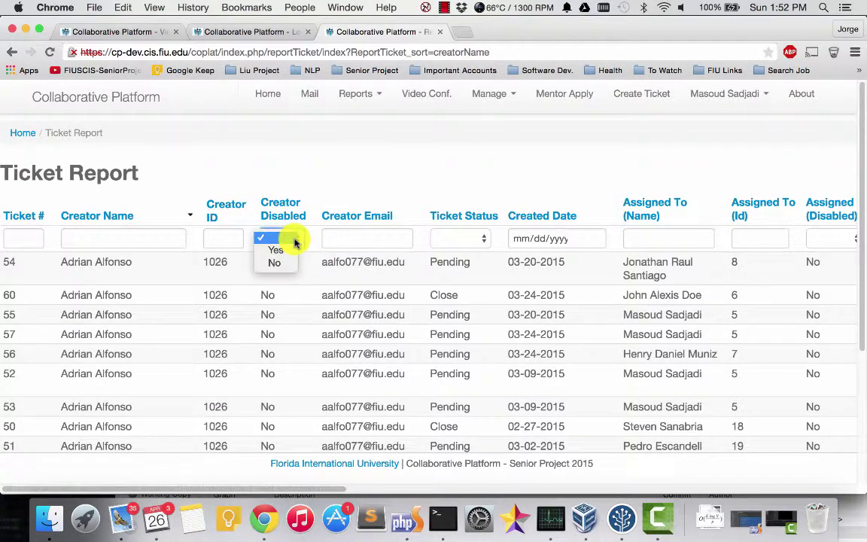
left_click(286, 251)
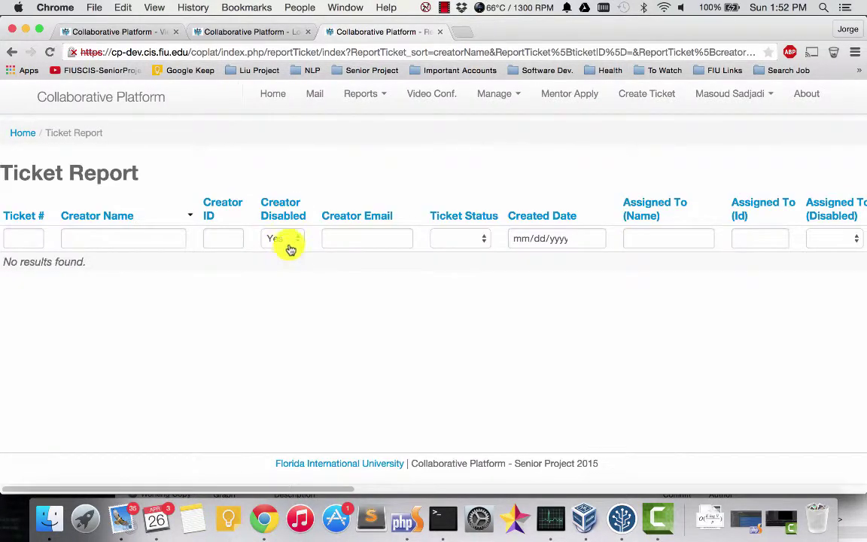
left_click(288, 242)
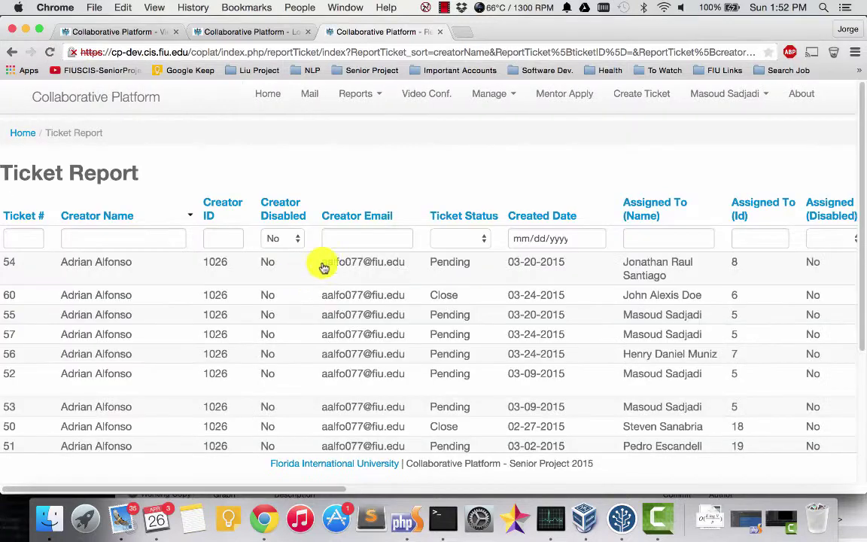
Step: Sort the tickets by Creator Email descending and scroll across the table's columns
left_click(359, 218)
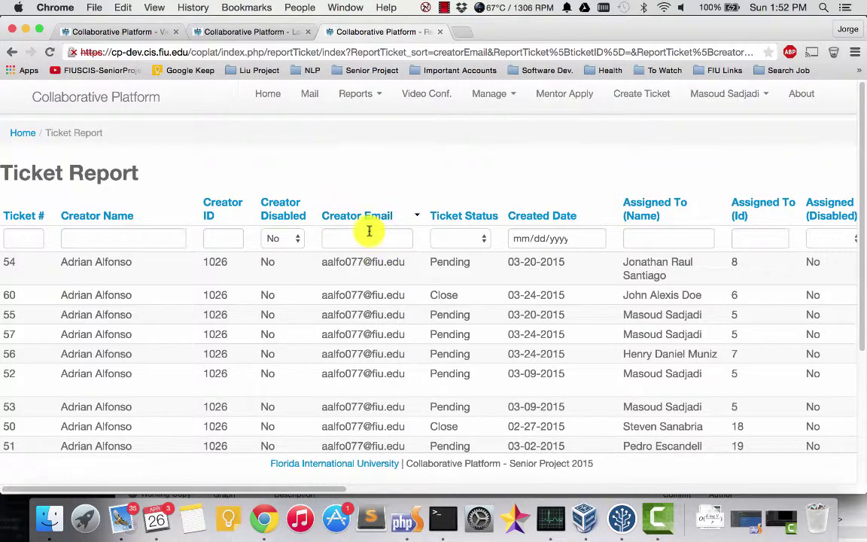
left_click(362, 219)
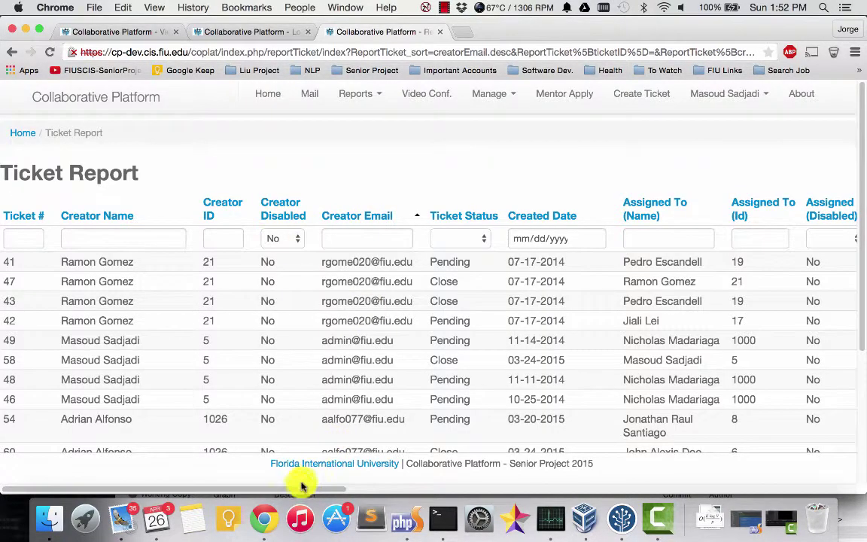
left_click_drag(301, 484, 774, 423)
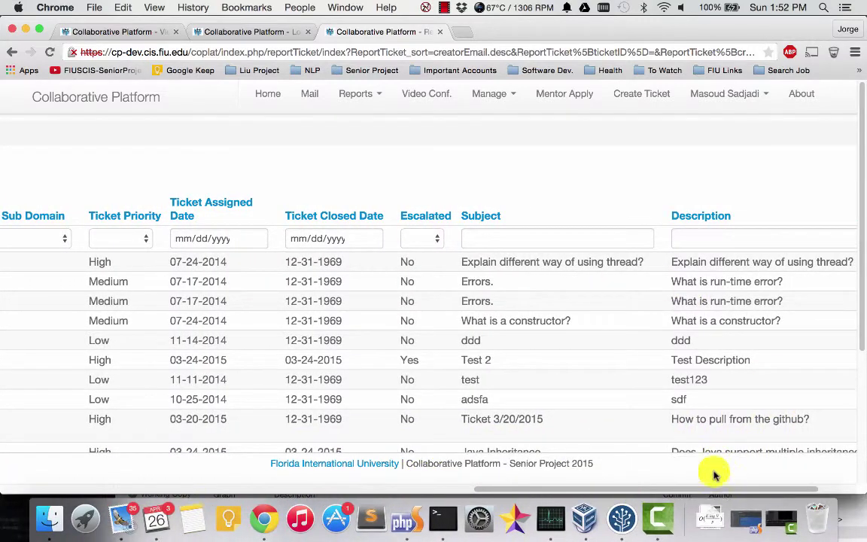
left_click_drag(719, 488, 246, 510)
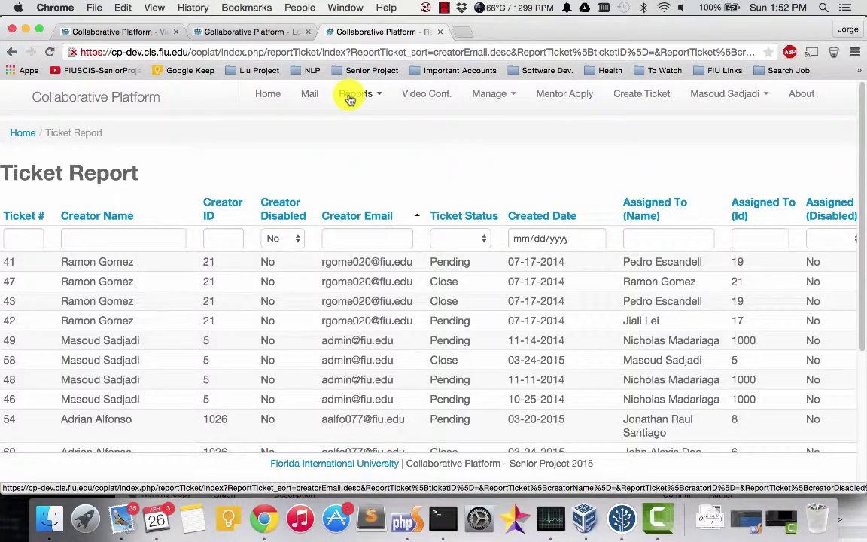
left_click(351, 98)
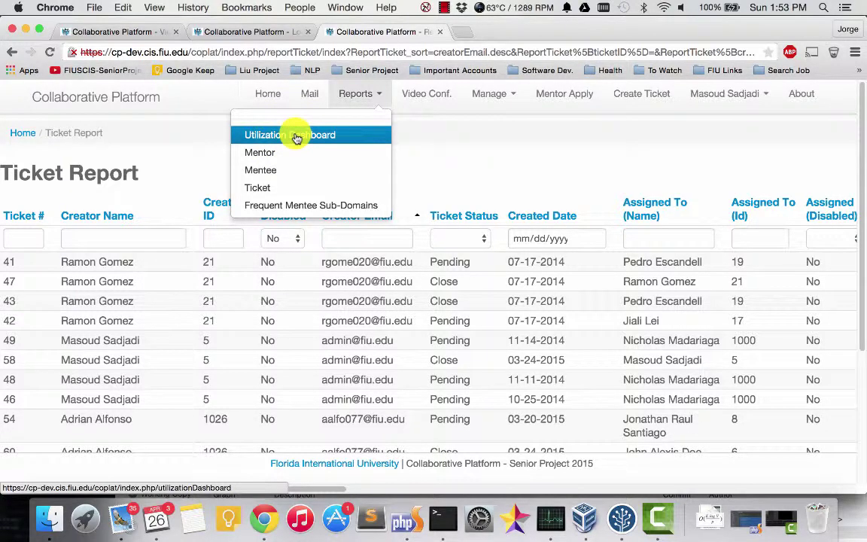
Step: Chart Tickets created by Day in the Utilization Dashboard and inspect the daily counts, peaking at 4 on Mar 24
left_click(296, 138)
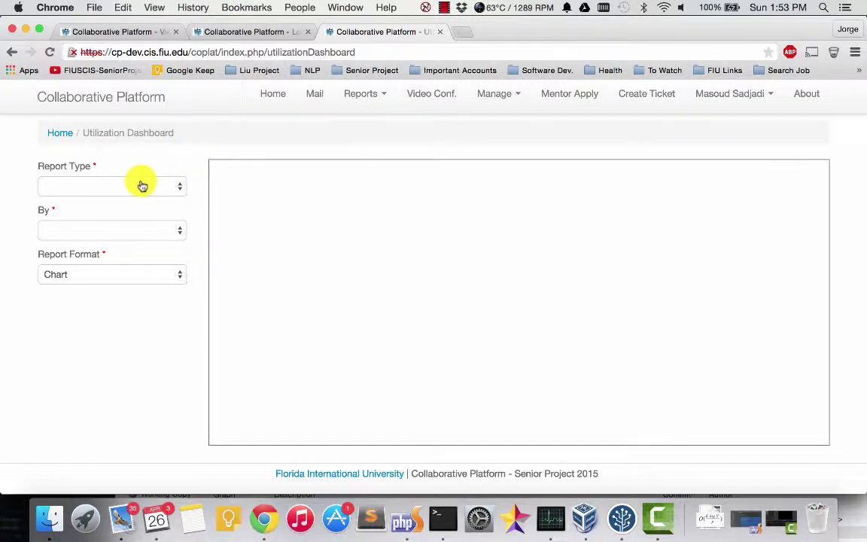
left_click(137, 191)
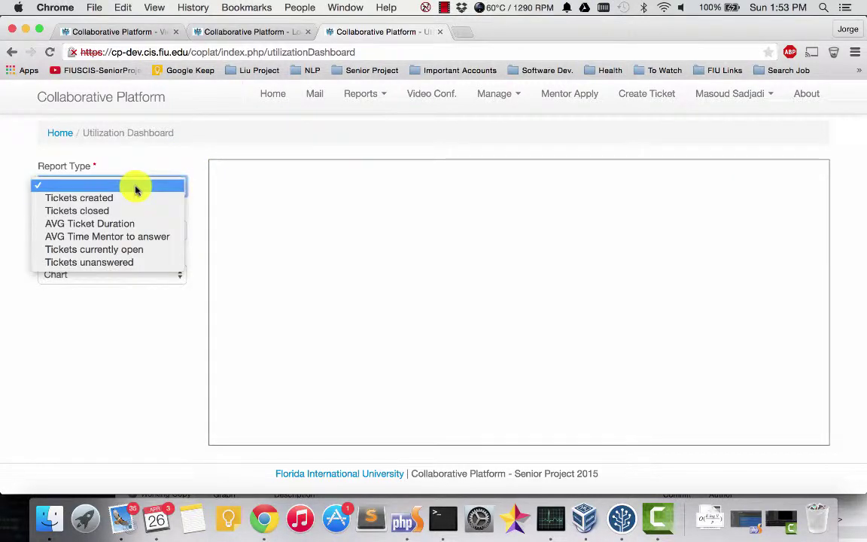
left_click(124, 199)
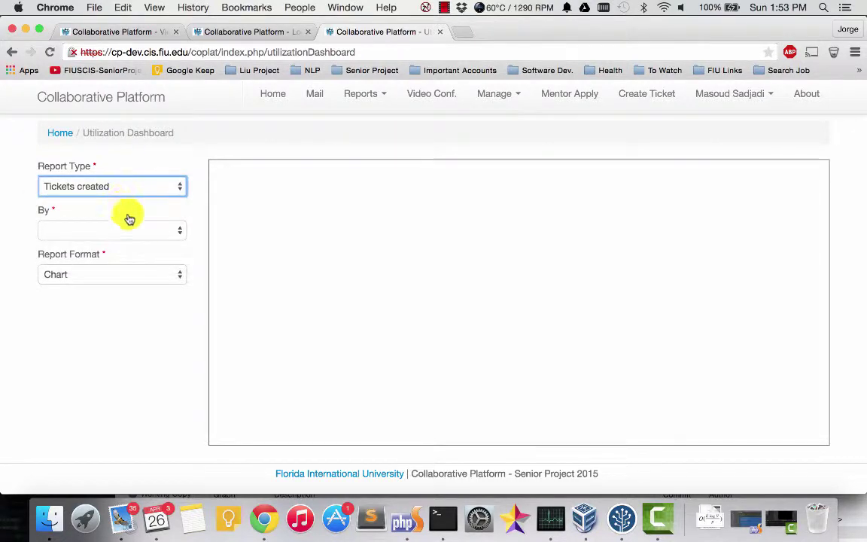
left_click(140, 233)
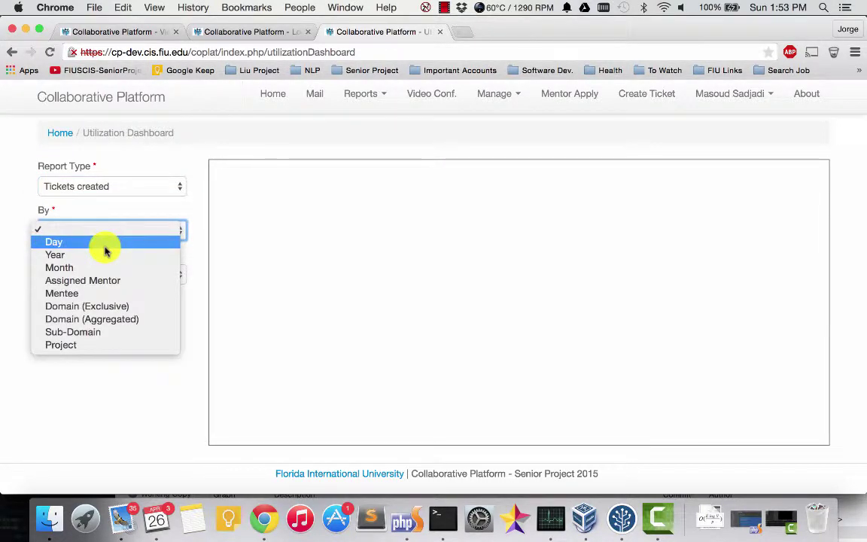
left_click(106, 248)
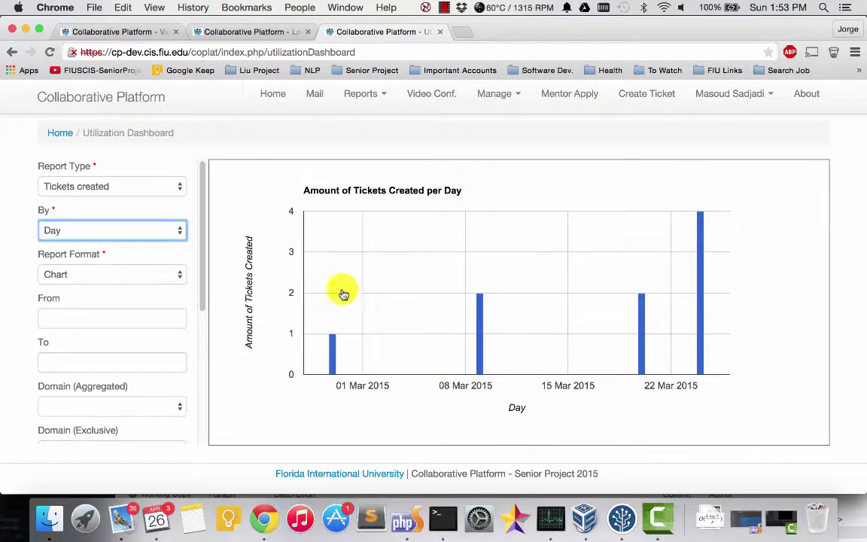
mouse_move(335, 350)
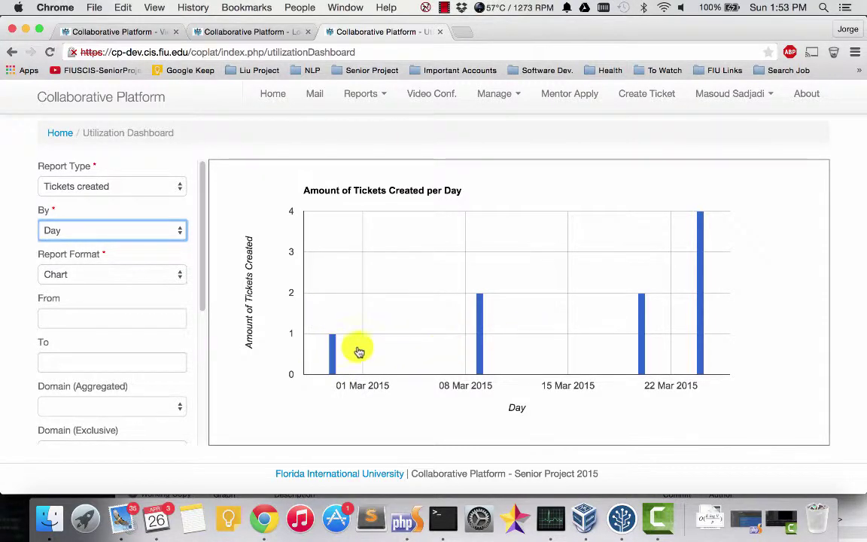
mouse_move(481, 316)
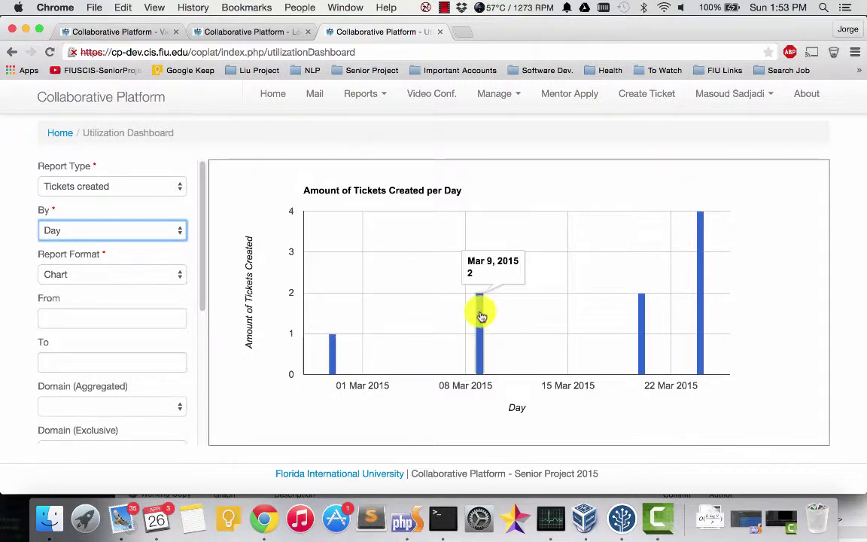
mouse_move(645, 315)
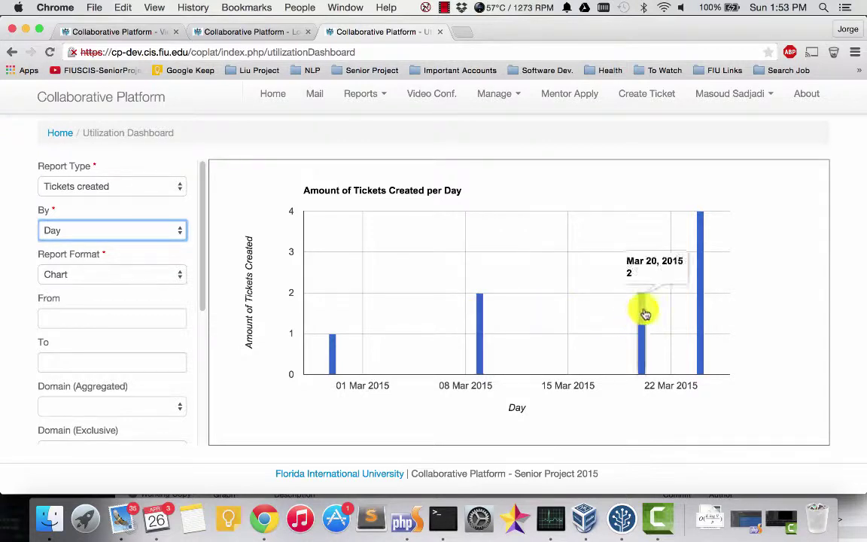
mouse_move(700, 289)
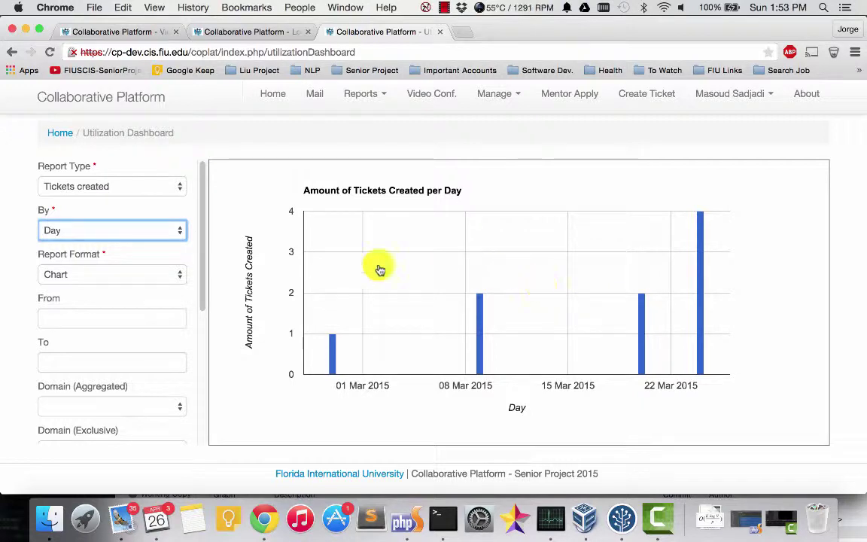
left_click(152, 232)
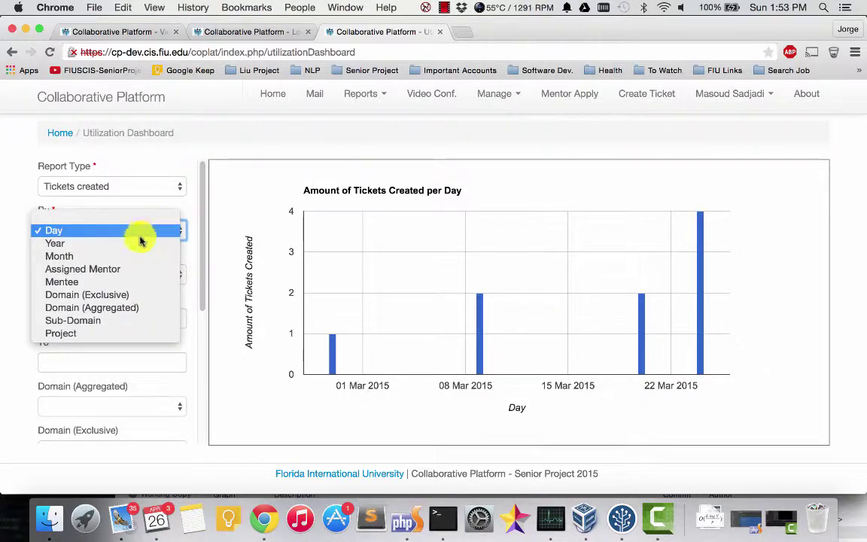
left_click(98, 248)
mouse_move(445, 313)
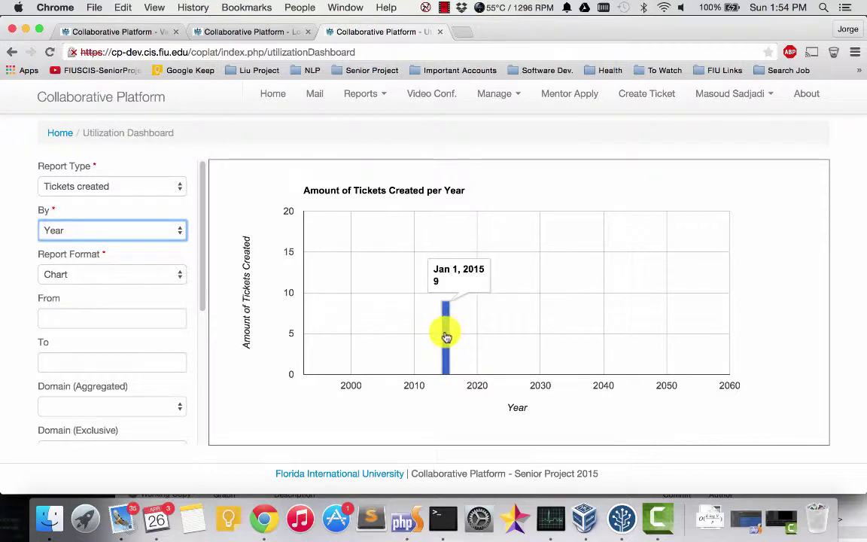
left_click_drag(139, 246, 136, 239)
left_click(136, 239)
left_click(112, 217)
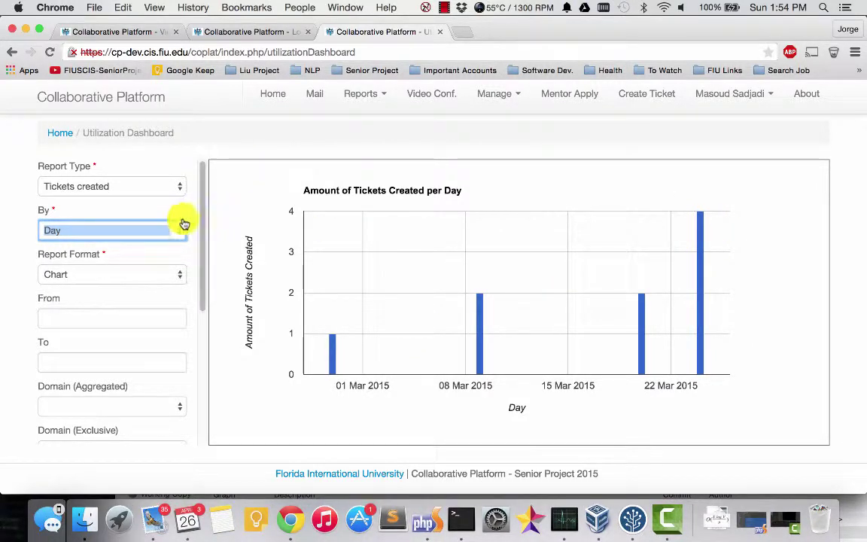
scroll(205, 181, "down", 2)
scroll(200, 193, "up", 2)
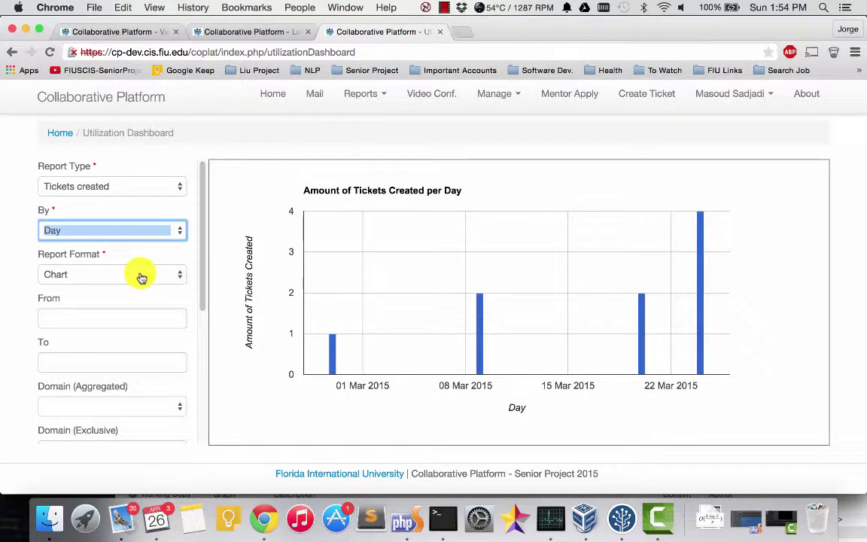
Step: Show the tickets-created report in Details format, then switch it back to Chart
left_click(111, 278)
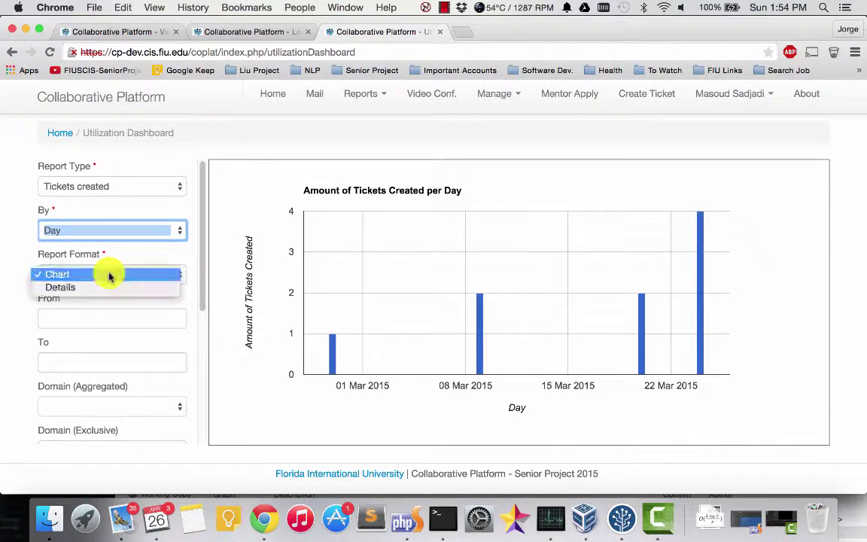
left_click(88, 290)
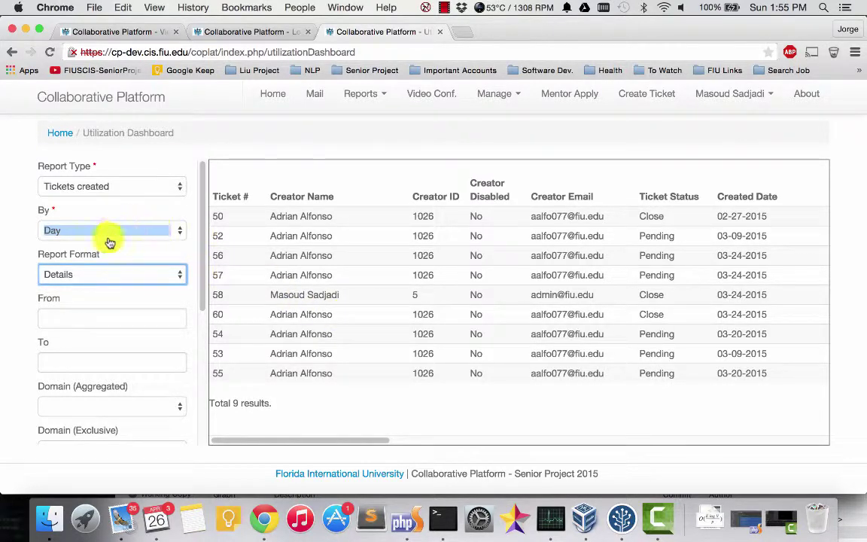
left_click(104, 275)
left_click(75, 259)
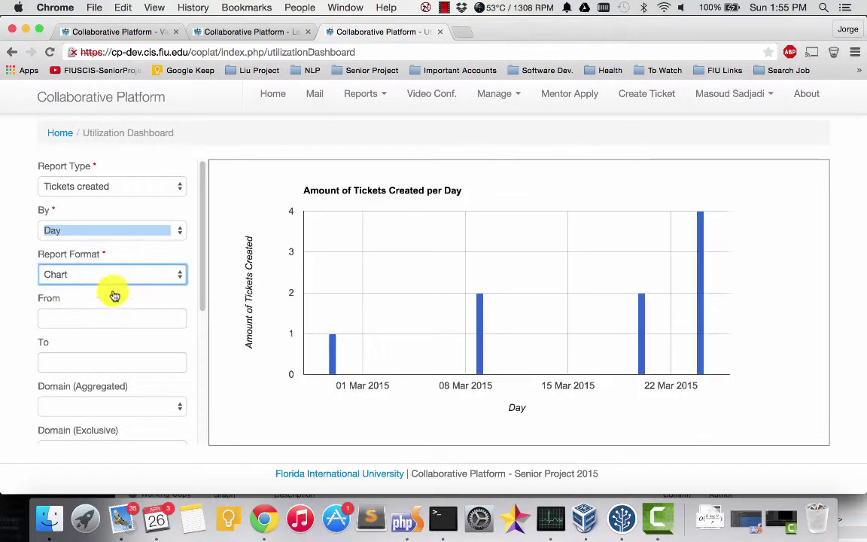
left_click(135, 186)
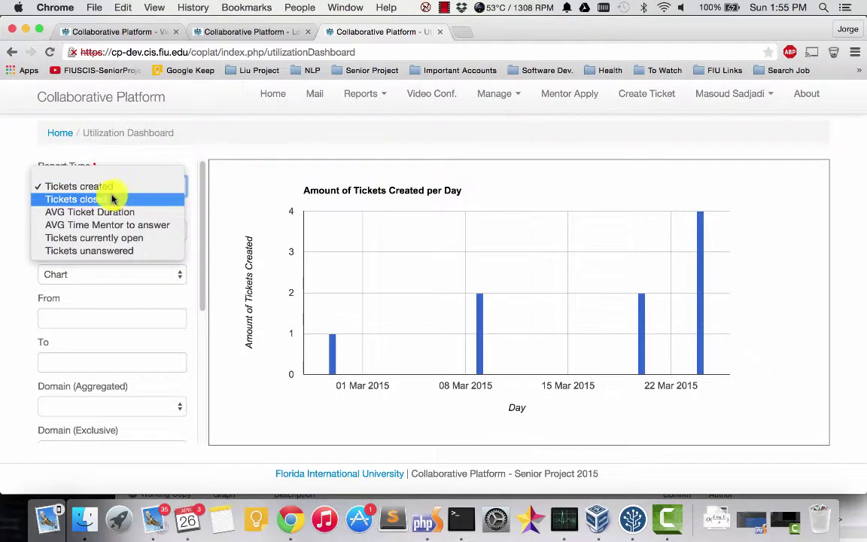
Step: Switch the report to Tickets closed, grouped by Mentee and then by Assigned Mentor
left_click(106, 200)
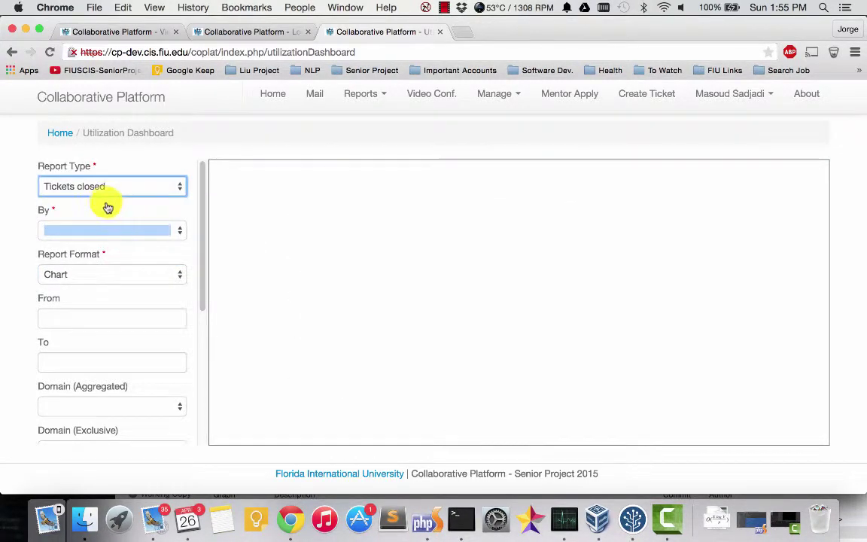
left_click(137, 230)
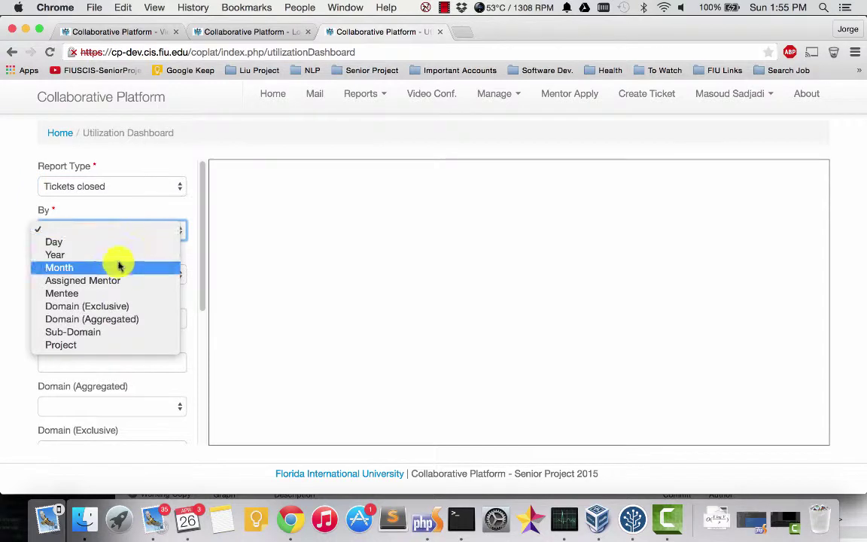
left_click(90, 300)
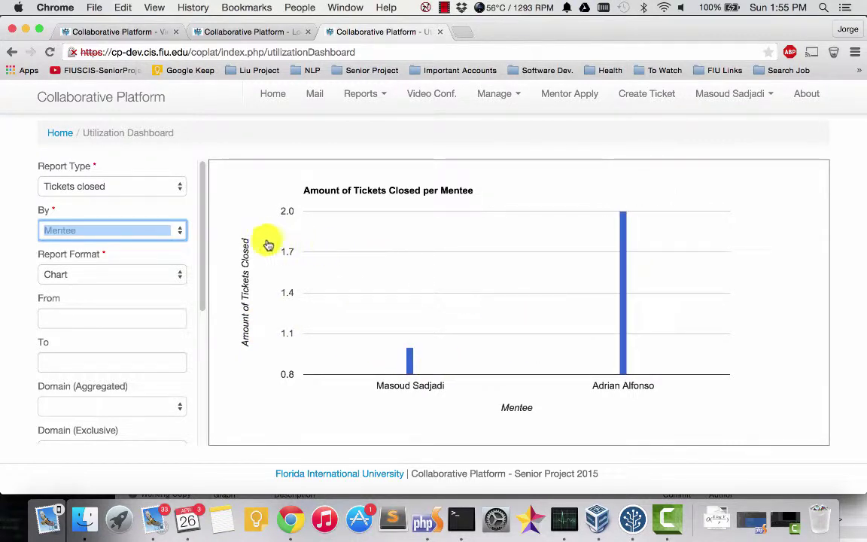
left_click(130, 235)
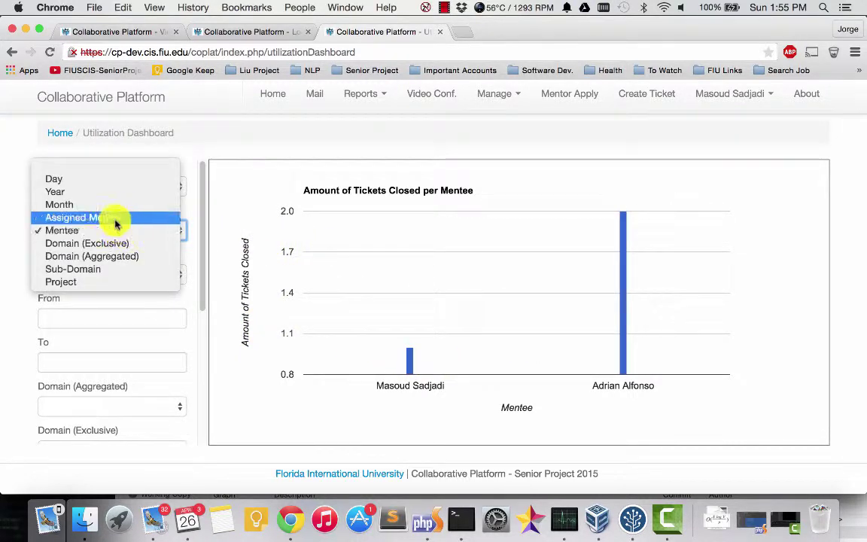
left_click(117, 223)
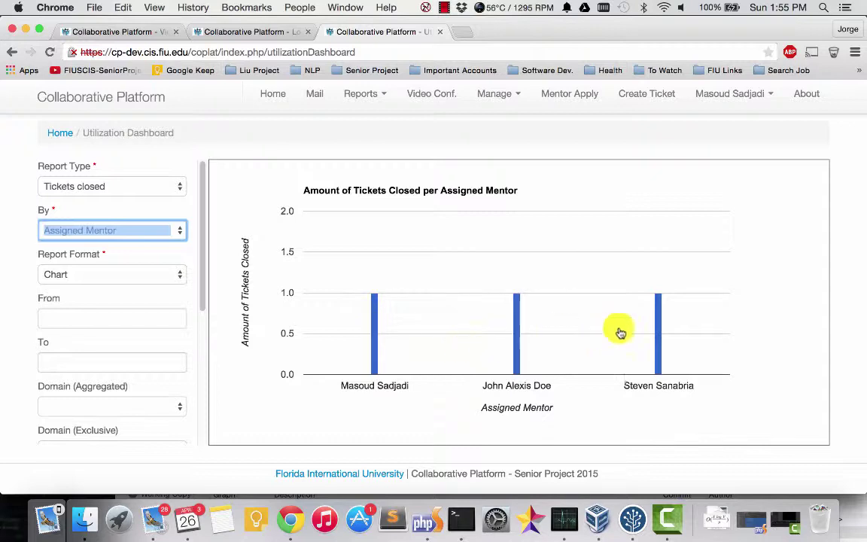
Step: Regroup the closed-tickets chart by Day and scroll the sidebar down
mouse_move(661, 328)
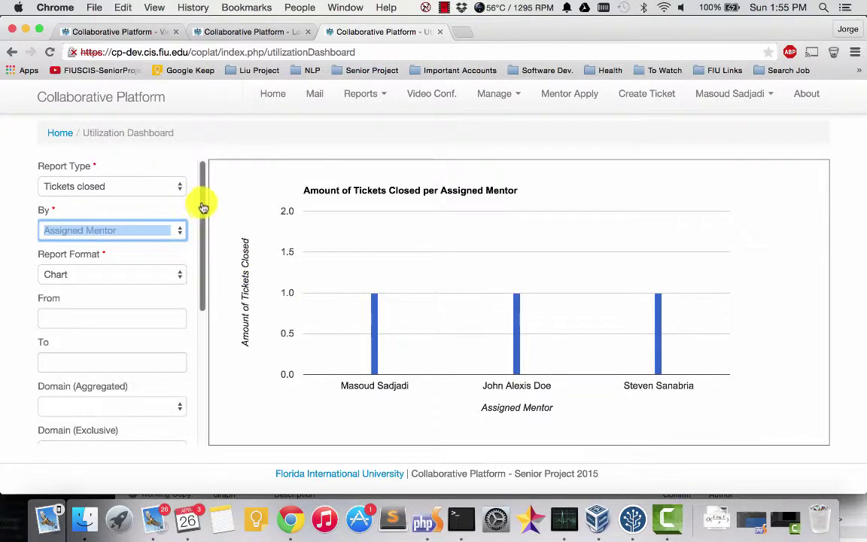
scroll(203, 207, "down", 1)
scroll(200, 204, "up", 1)
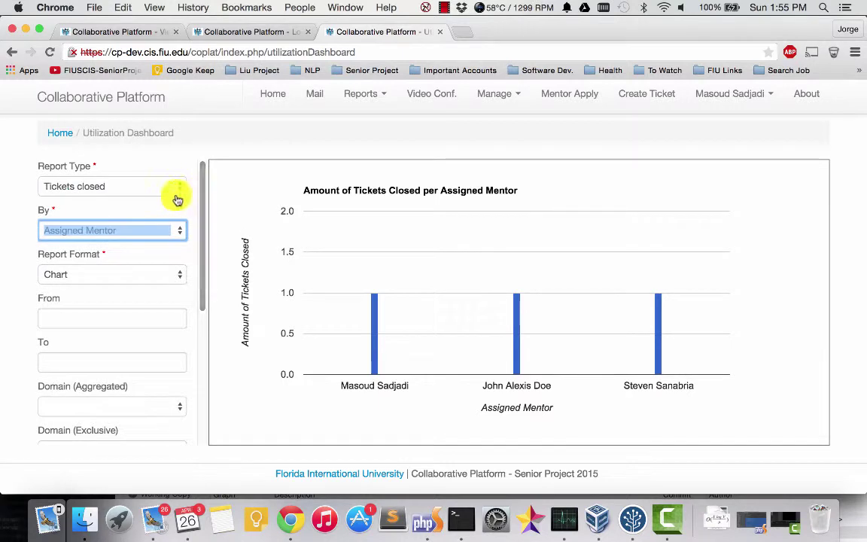
left_click(147, 233)
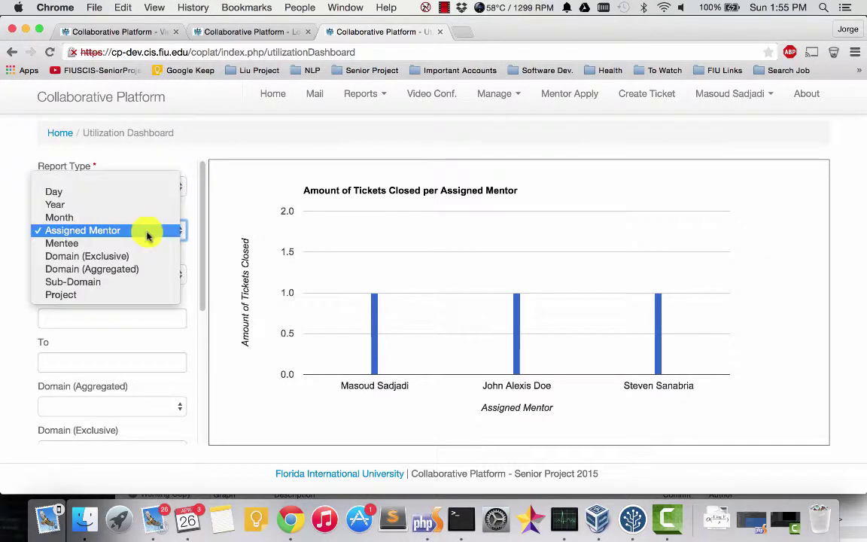
left_click(79, 191)
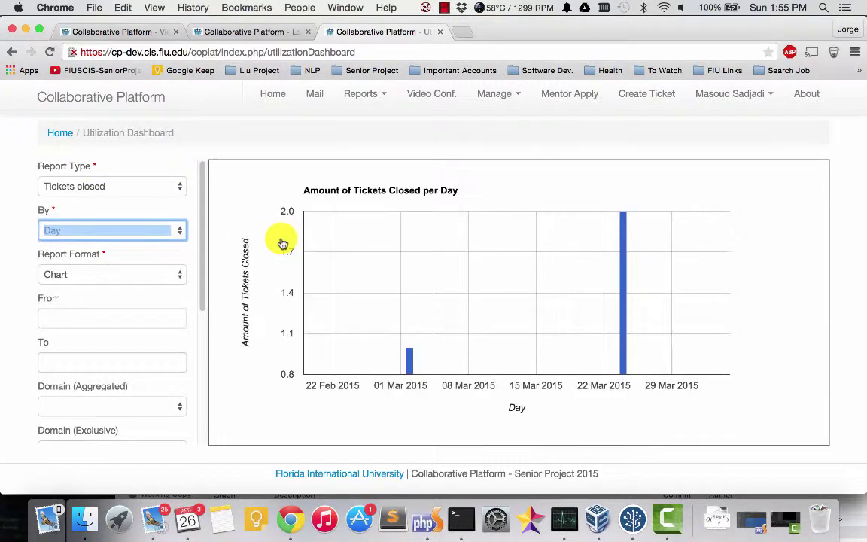
left_click_drag(203, 200, 205, 248)
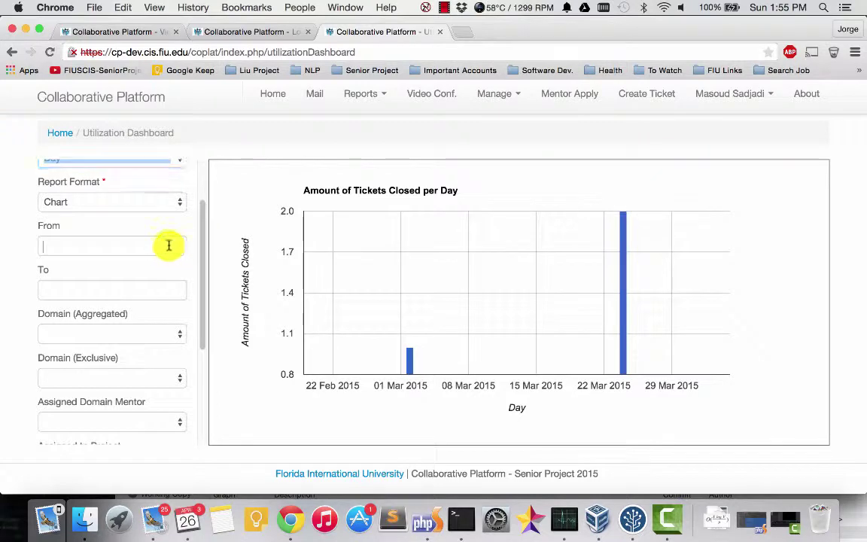
Step: Set the closed-tickets chart's From date to 03/08/2015
left_click(169, 245)
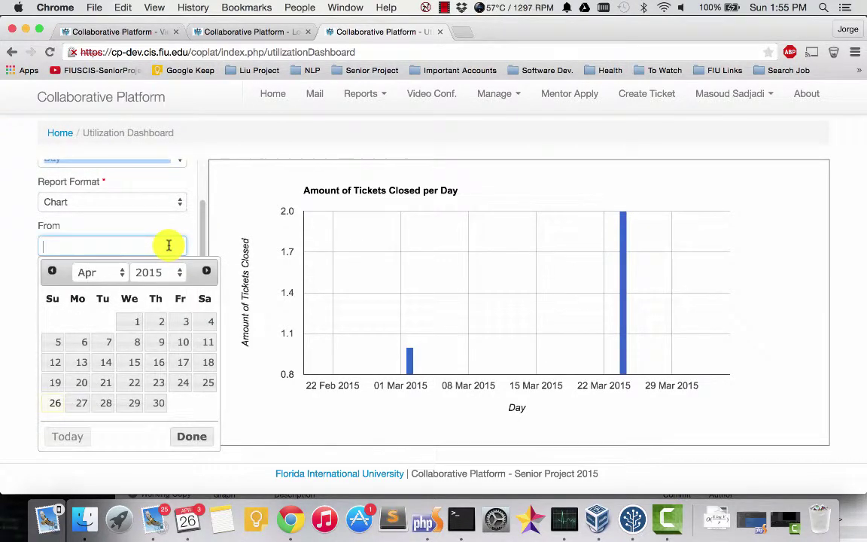
left_click(123, 272)
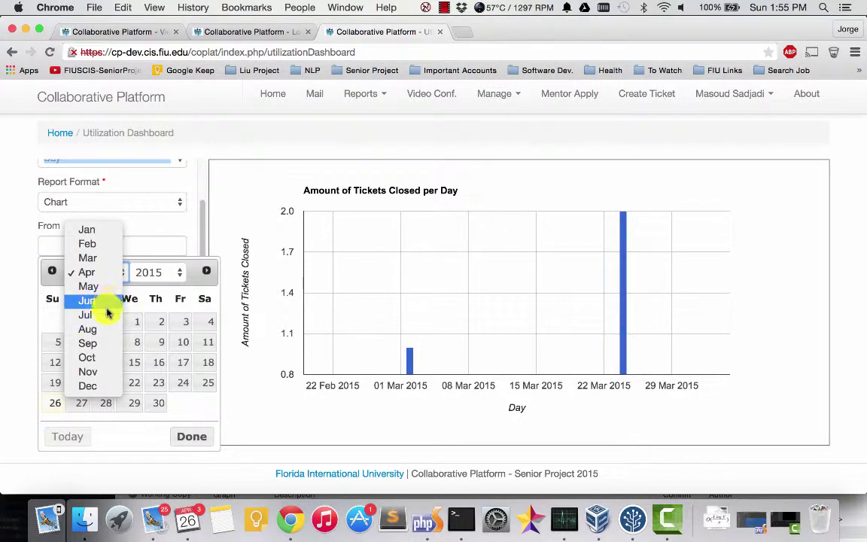
left_click(109, 258)
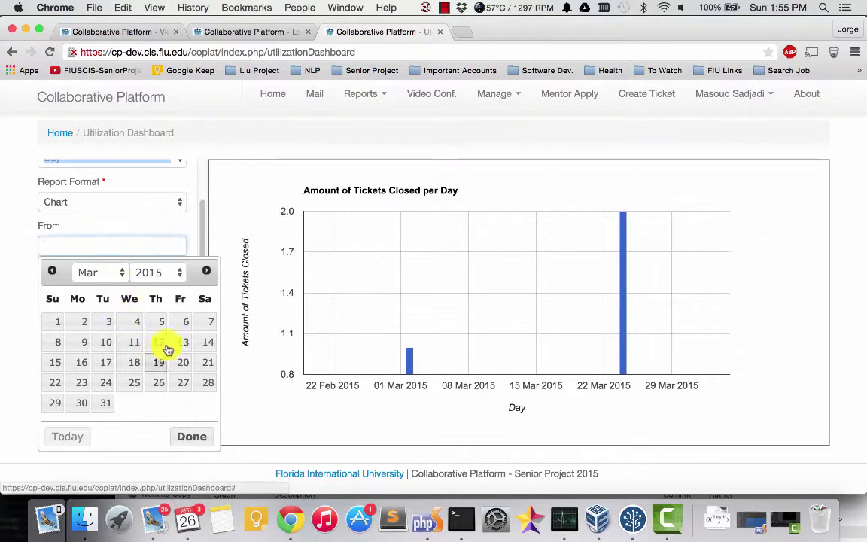
left_click(55, 346)
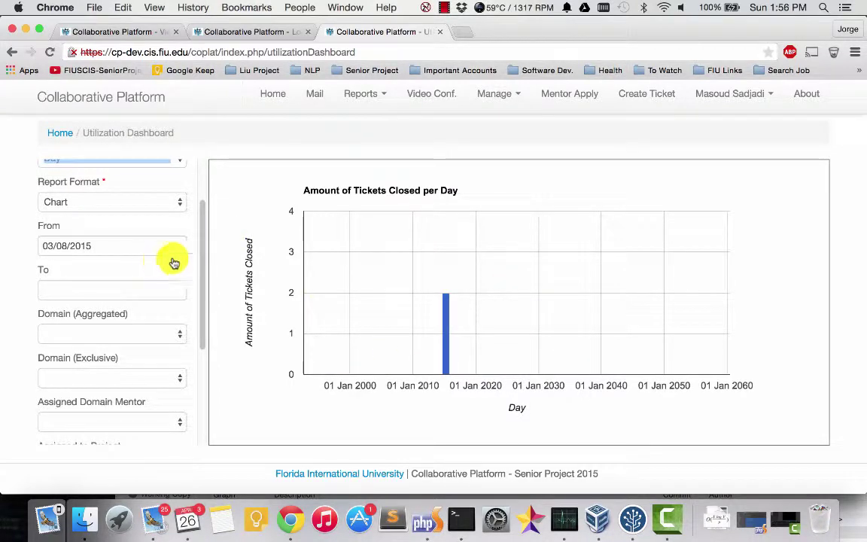
Step: Clear the From date and bring up the To date calendar
mouse_move(452, 324)
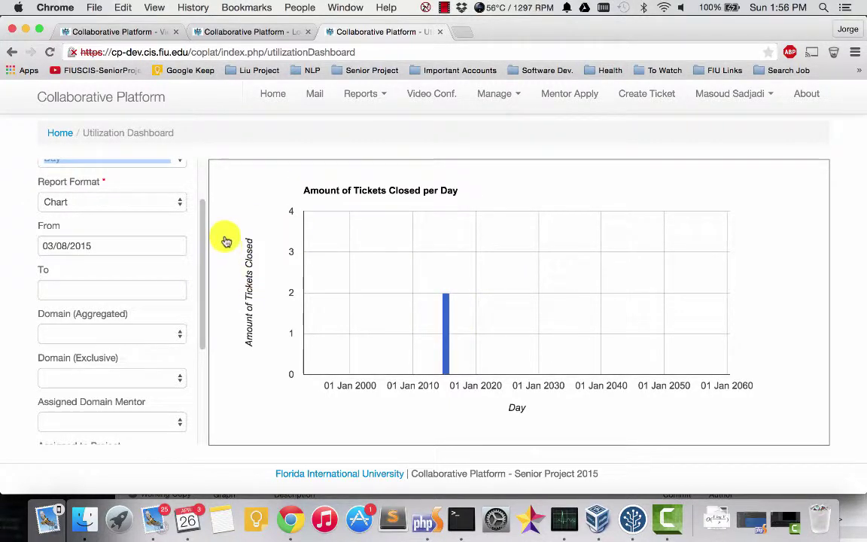
mouse_move(201, 220)
left_mouse_down()
mouse_move(203, 261)
mouse_move(213, 227)
left_mouse_up()
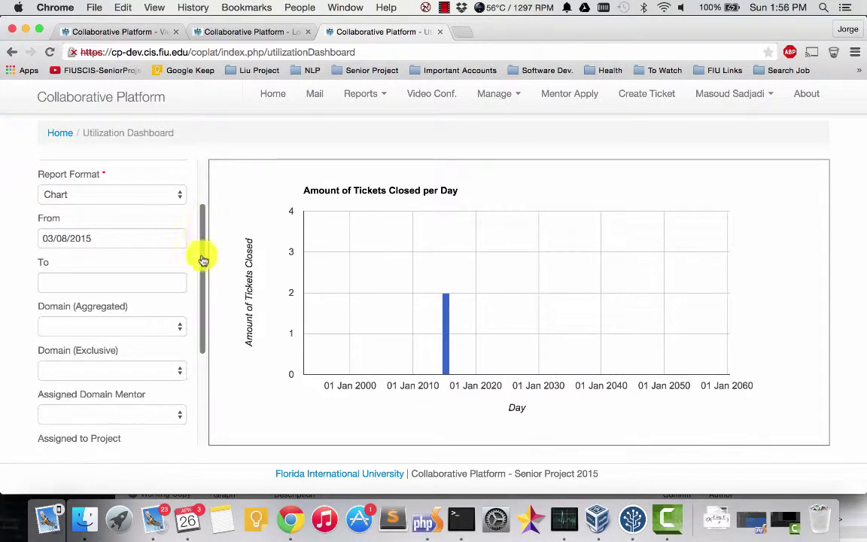
left_click(139, 238)
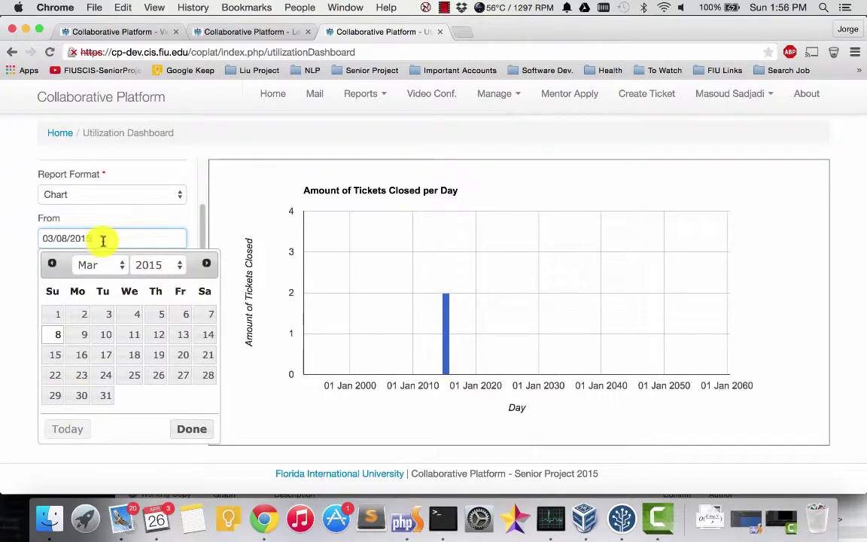
key("BackSpace")
key("BackSpace")
key("BackSpace")
key("BackSpace")
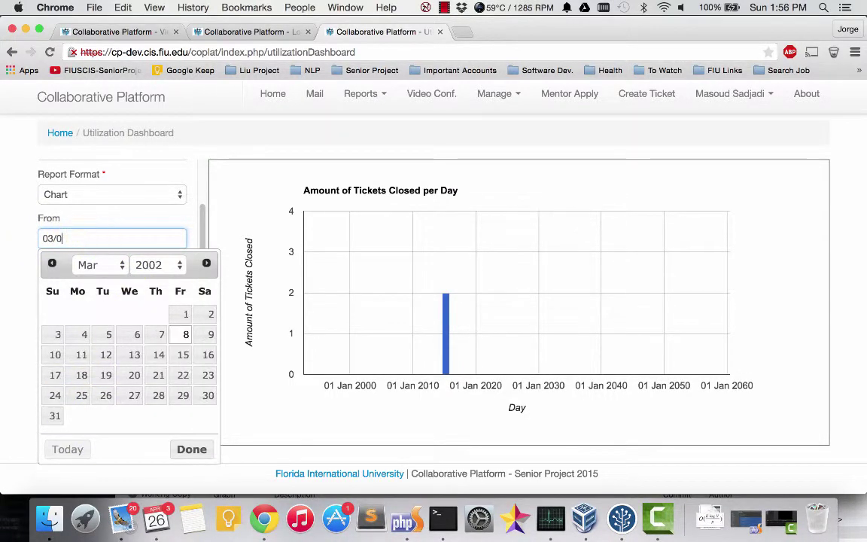
key("BackSpace")
key("BackSpace")
key("BackSpace")
key("BackSpace")
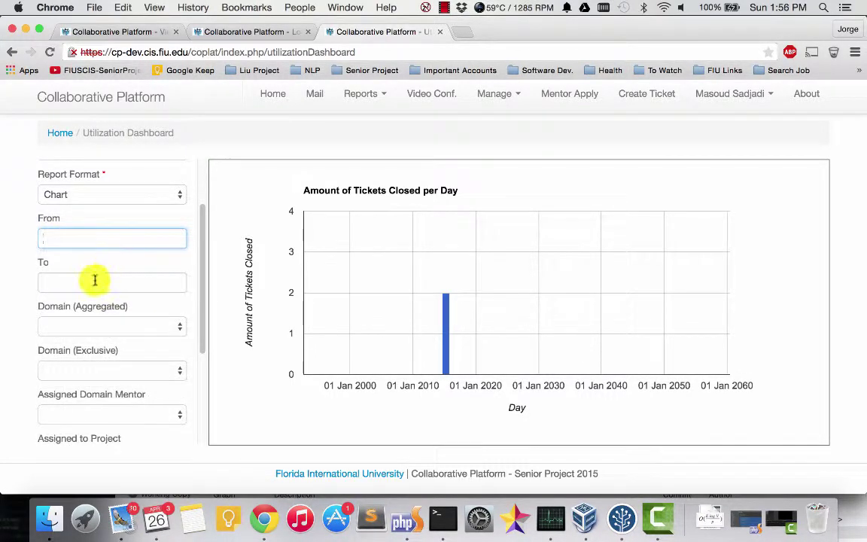
left_click(90, 282)
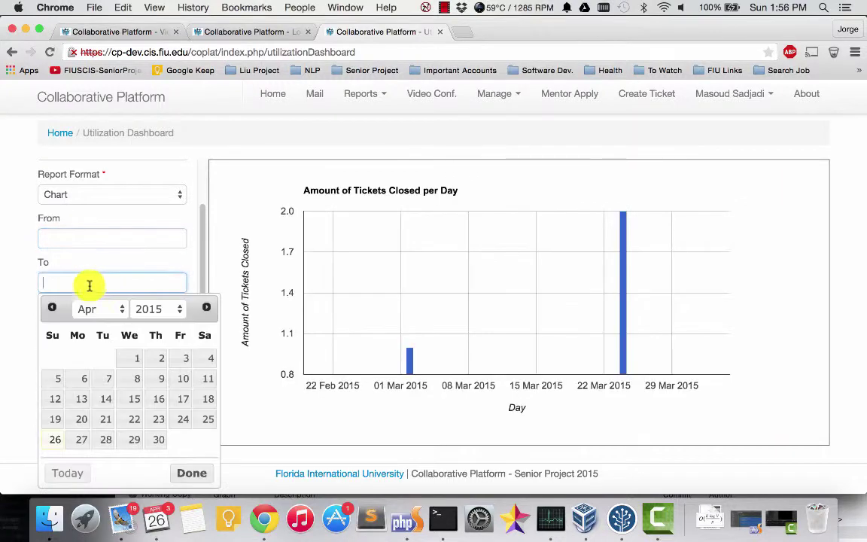
left_click(207, 151)
scroll(202, 225, "down", 1)
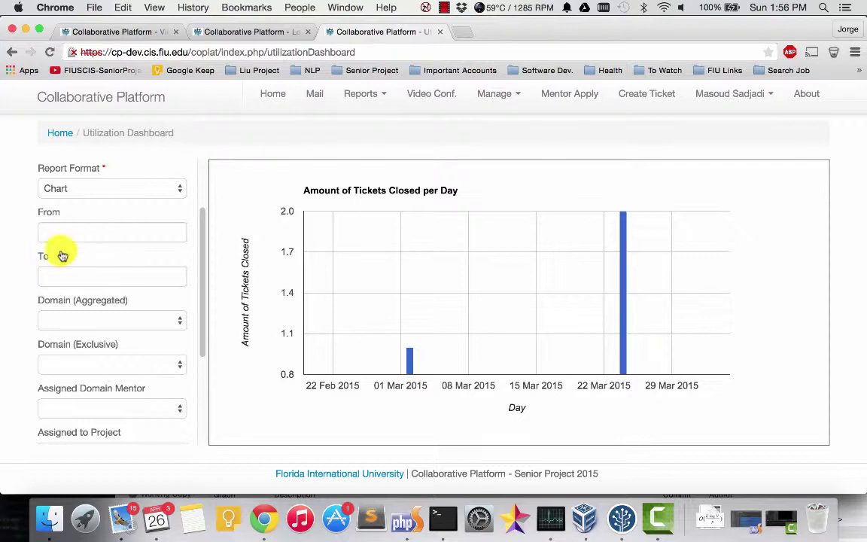
scroll(204, 228, "down", 5)
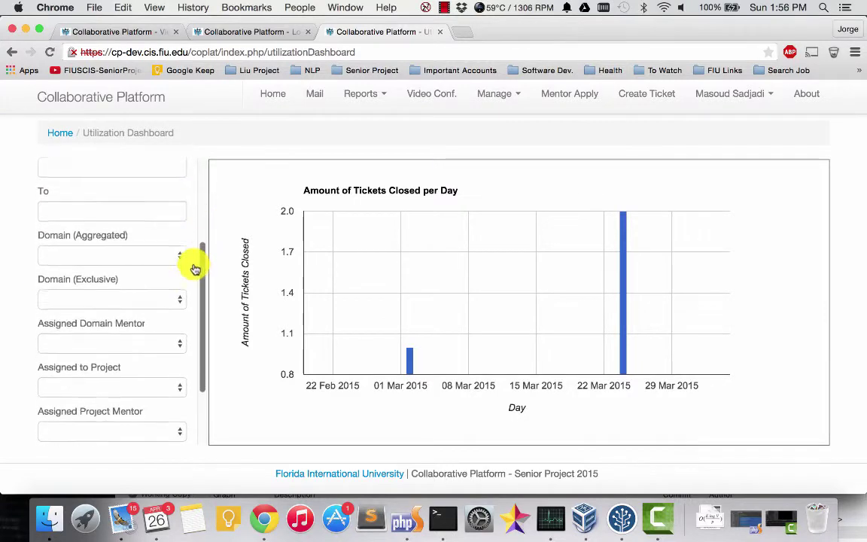
left_click(119, 244)
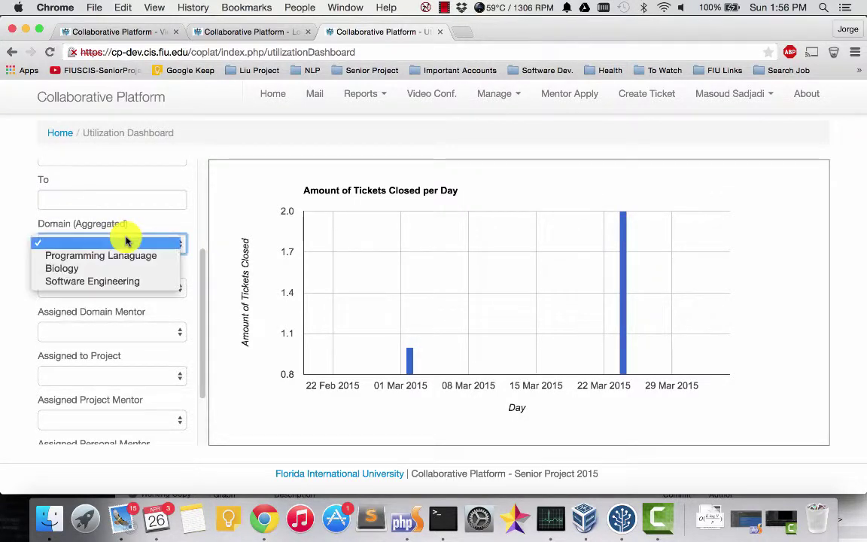
left_click(140, 227)
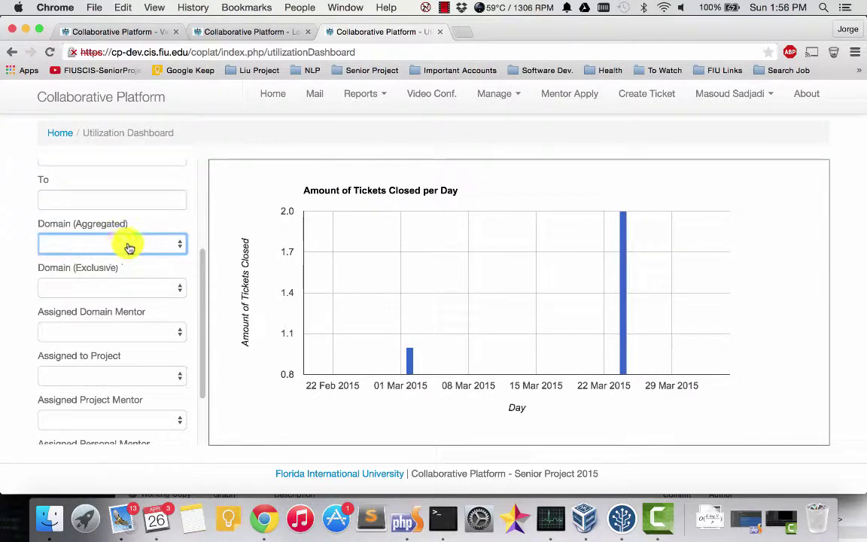
left_click(130, 245)
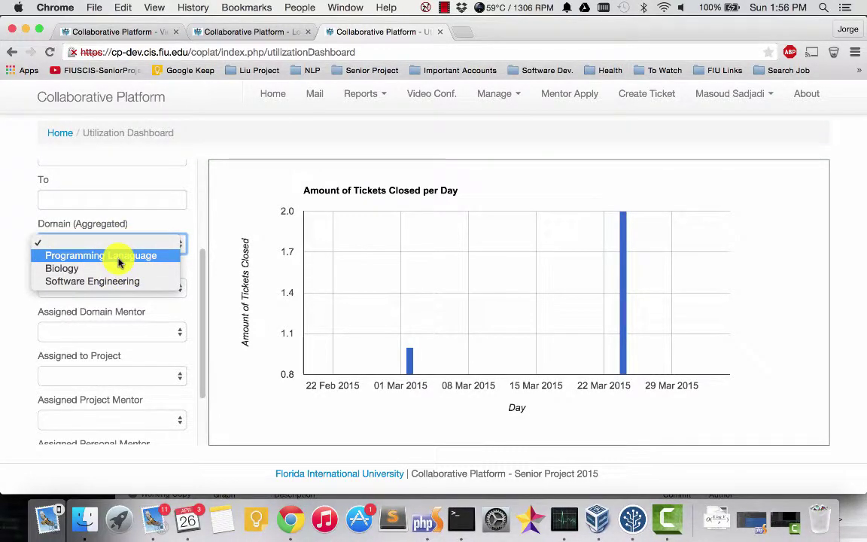
left_click(159, 224)
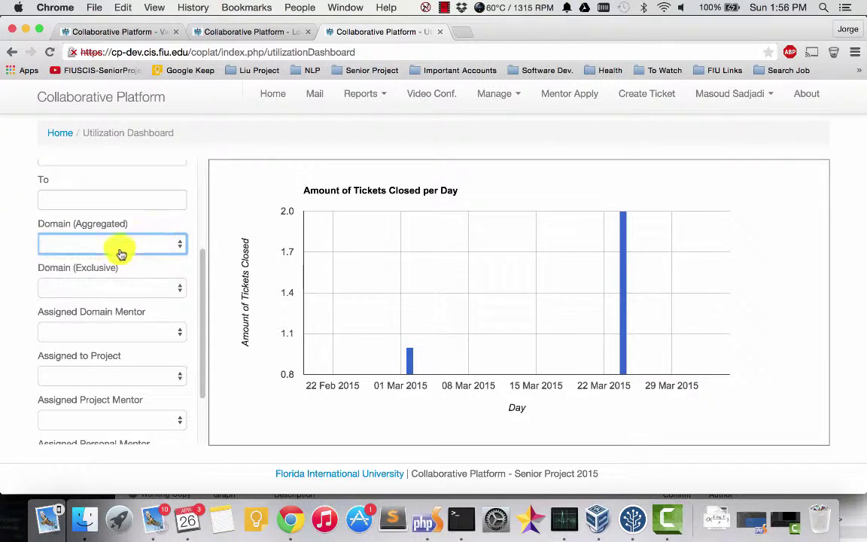
left_click(143, 289)
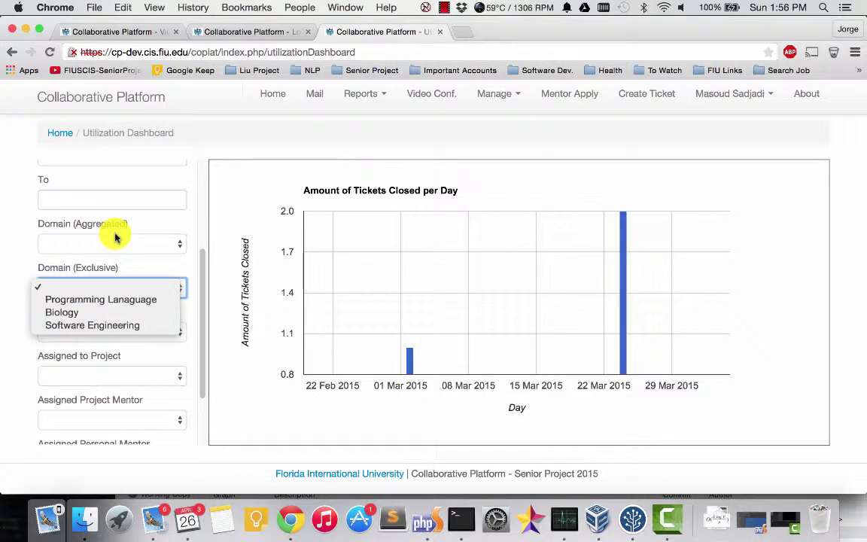
left_click(96, 299)
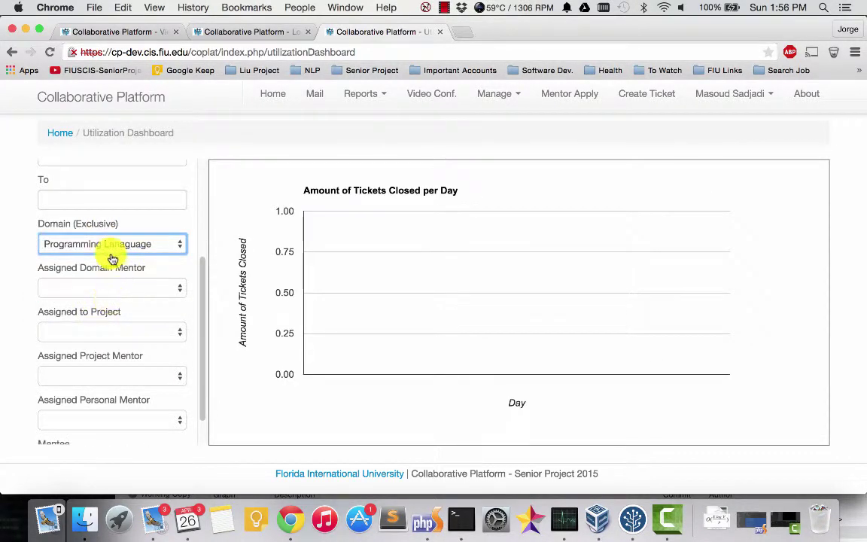
left_click(111, 249)
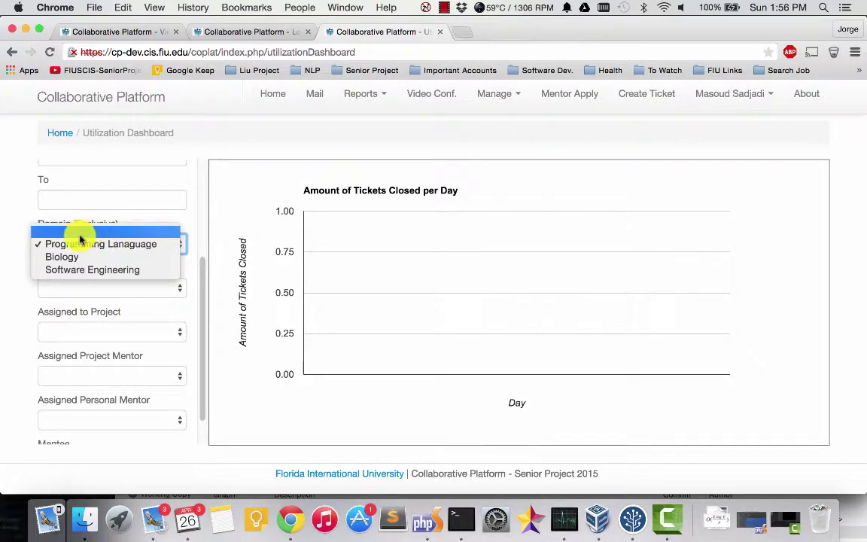
left_click(87, 233)
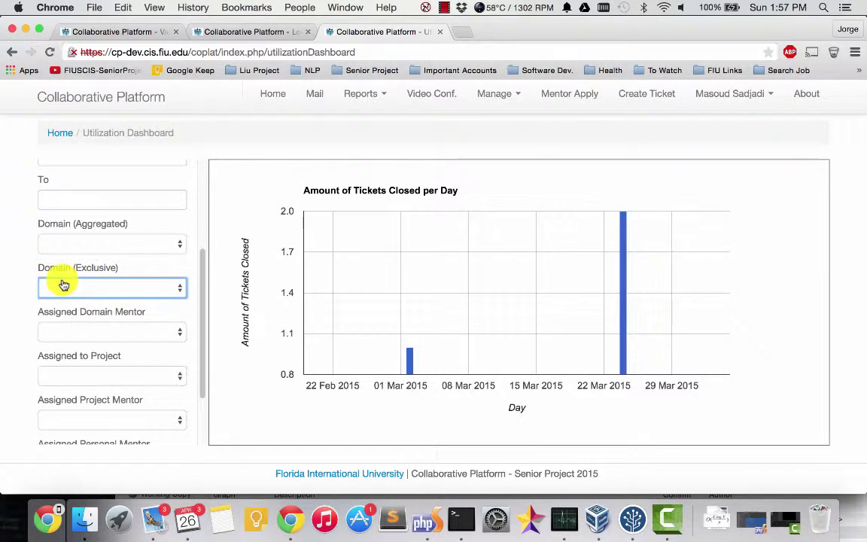
scroll(64, 285, "up", 3)
scroll(71, 296, "down", 5)
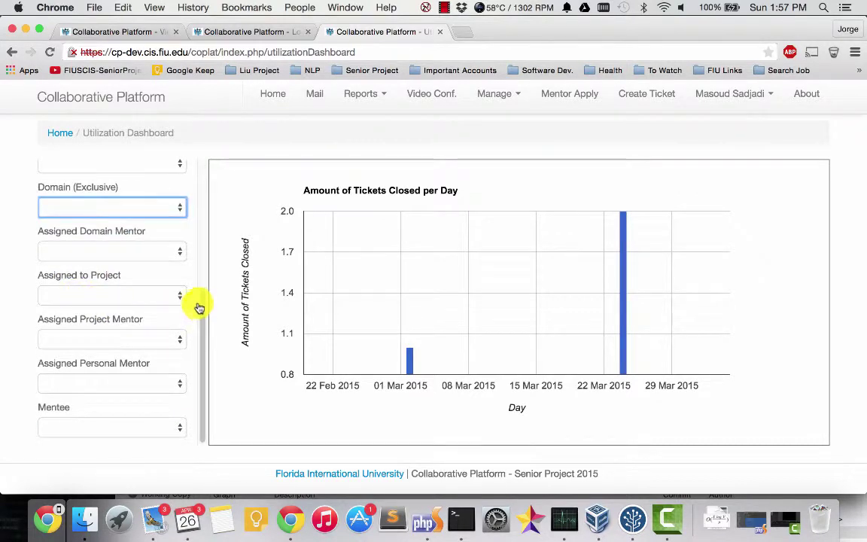
left_click_drag(200, 327, 204, 300)
left_click(122, 297)
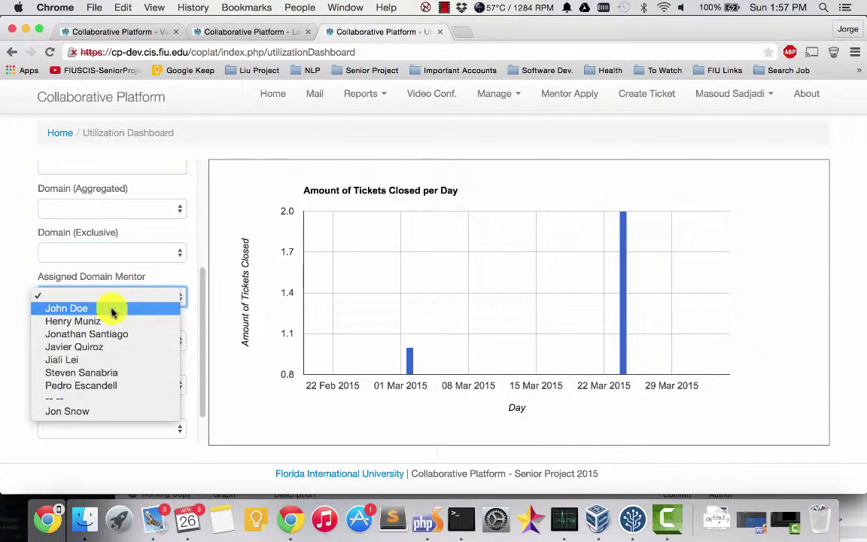
left_click(111, 309)
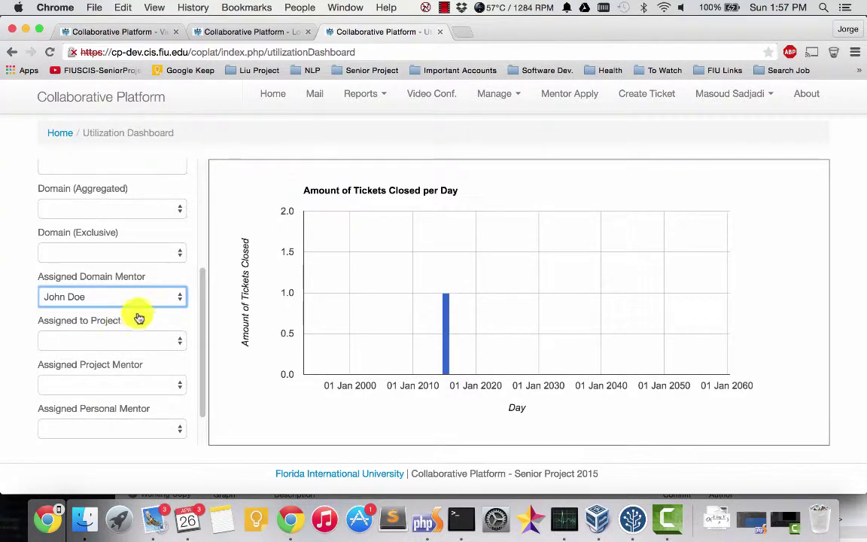
left_click_drag(203, 333, 203, 259)
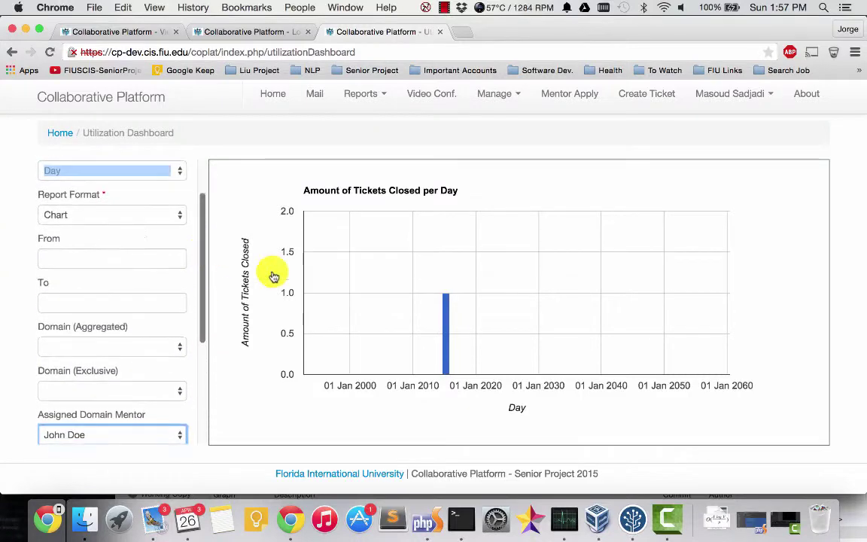
scroll(201, 312, "down", 4)
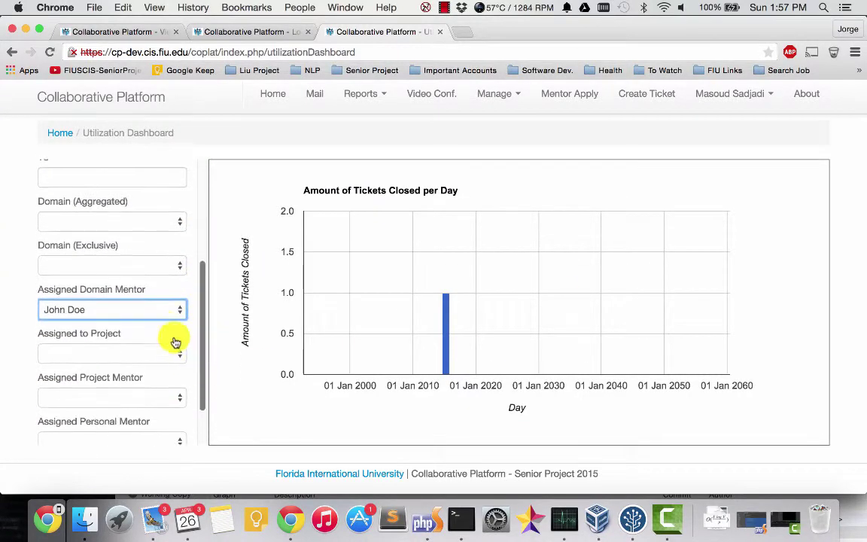
left_click(150, 307)
left_click(87, 298)
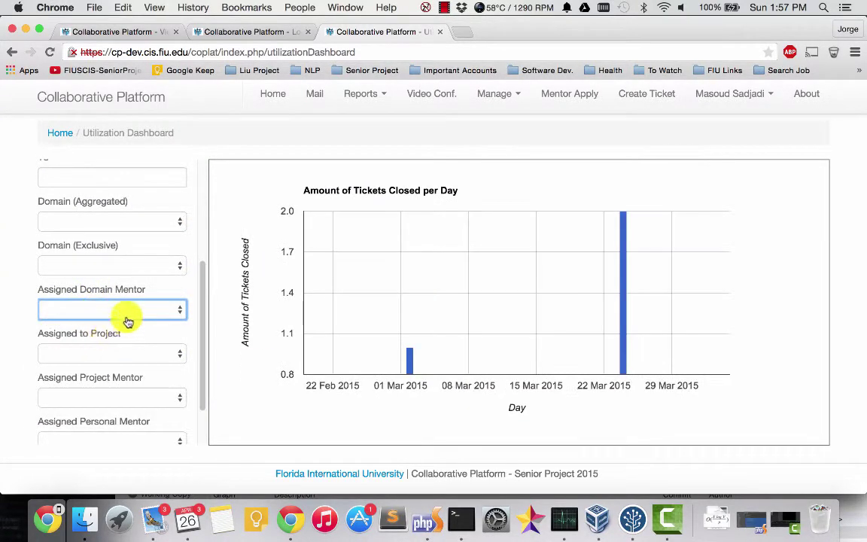
scroll(205, 326, "down", 1)
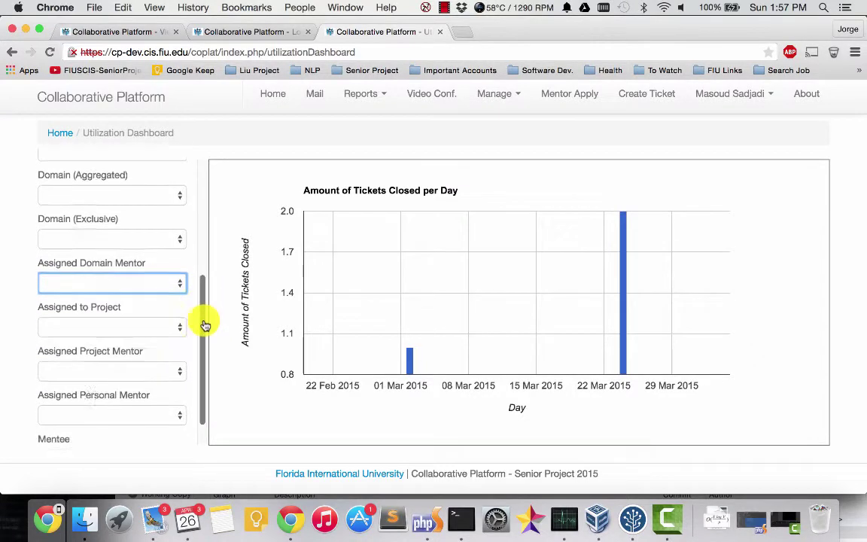
scroll(205, 325, "down", 1)
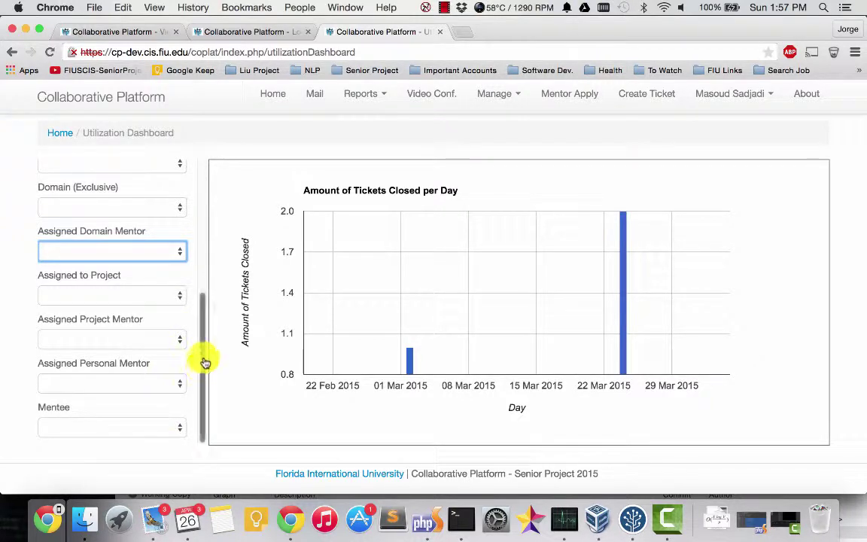
left_click_drag(205, 363, 200, 227)
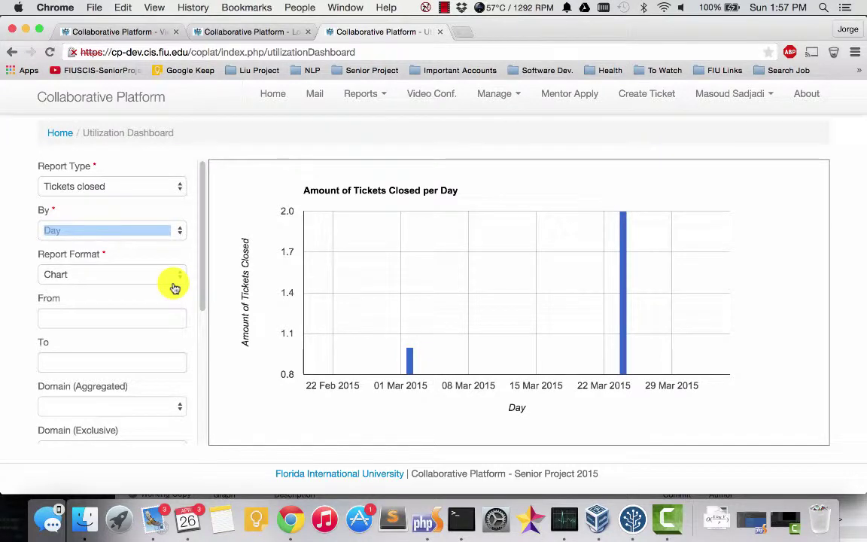
Step: Switch the report type to AVG Ticket Duration, grouped by Day
left_click(136, 184)
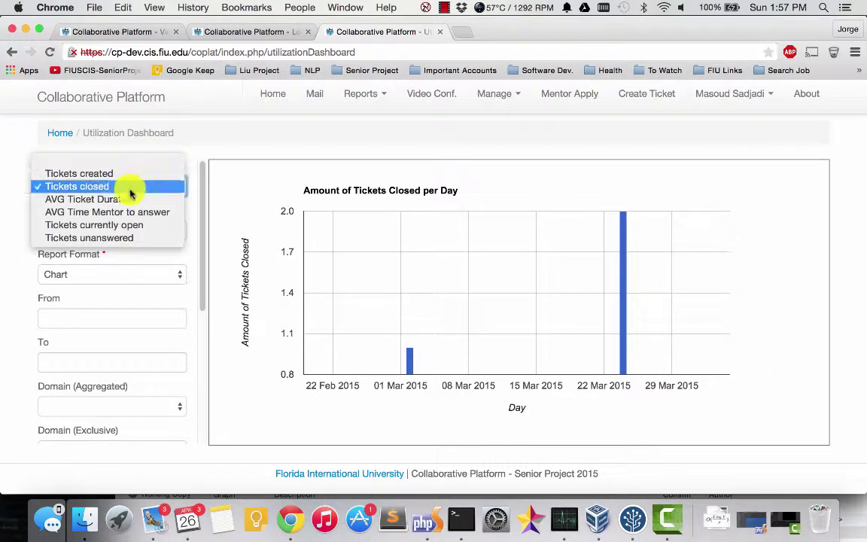
left_click(62, 200)
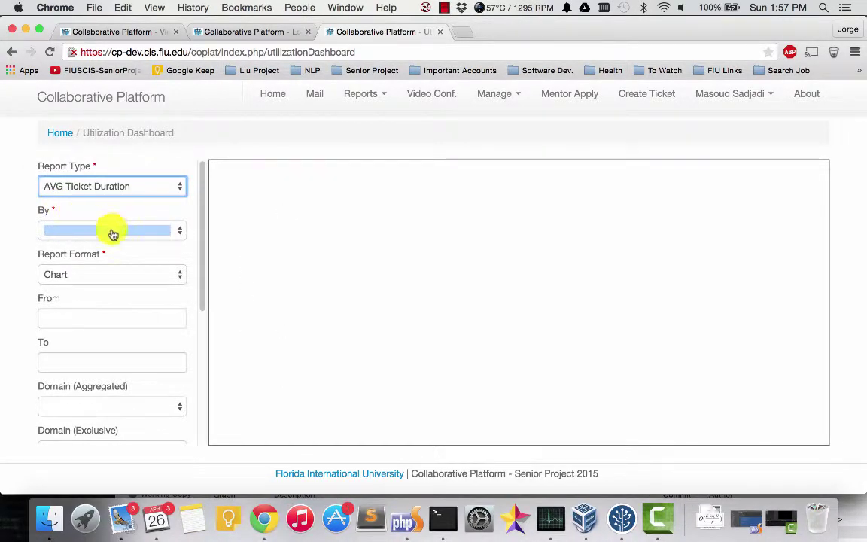
left_click(112, 231)
left_click(90, 244)
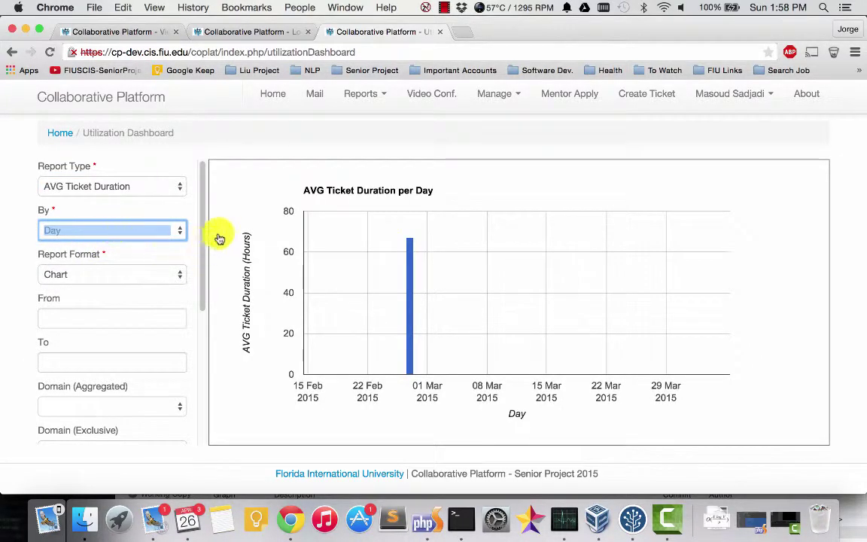
mouse_move(415, 259)
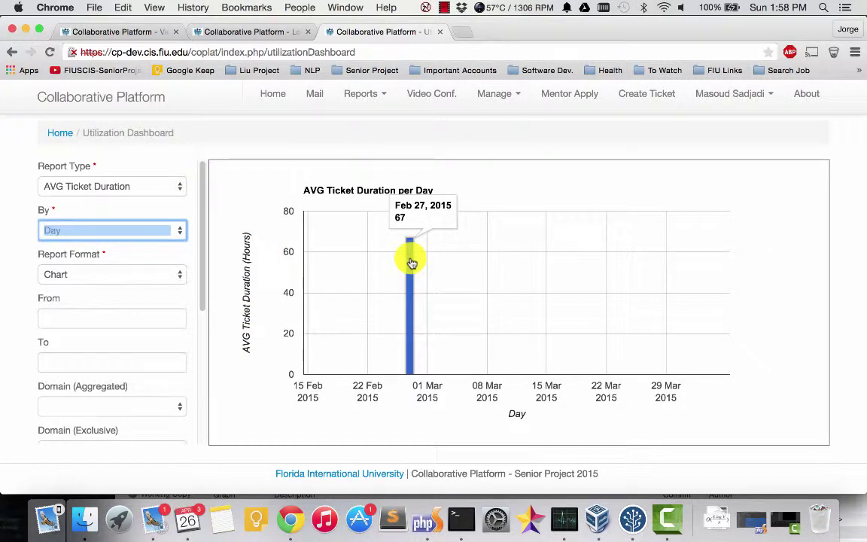
Step: Group the AVG Ticket Duration report by Assigned Mentor
left_click(137, 233)
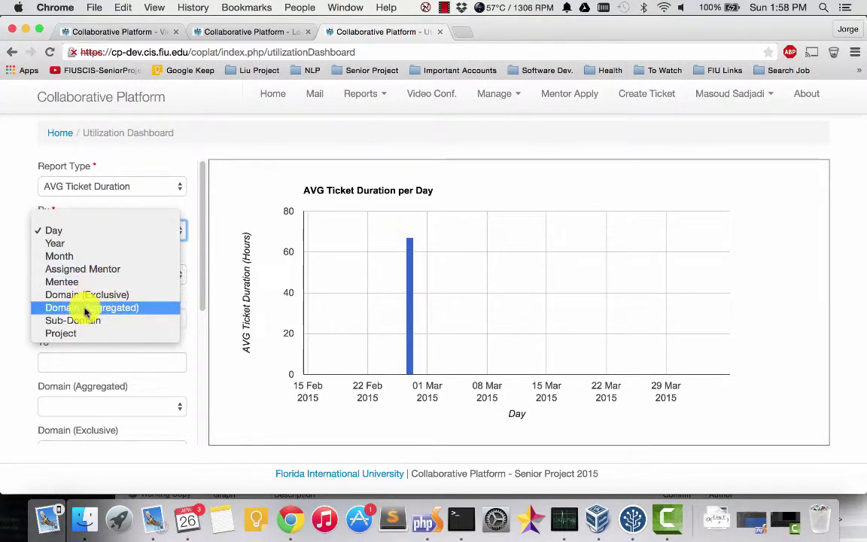
left_click(94, 271)
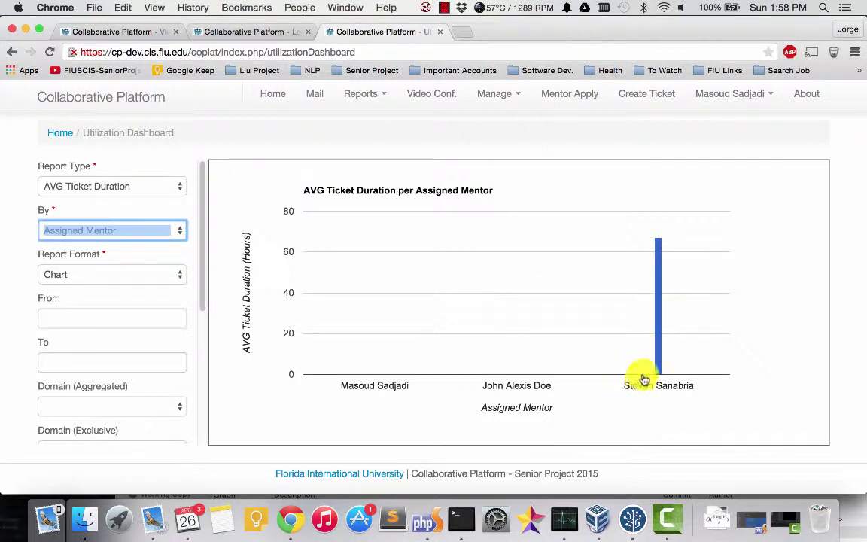
mouse_move(661, 298)
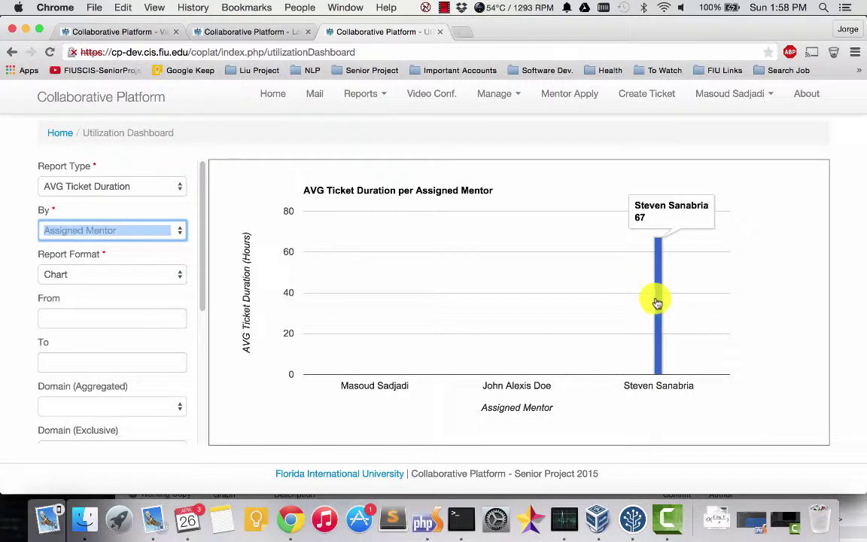
Step: Change the report format from Chart to Details
scroll(203, 211, "down", 2)
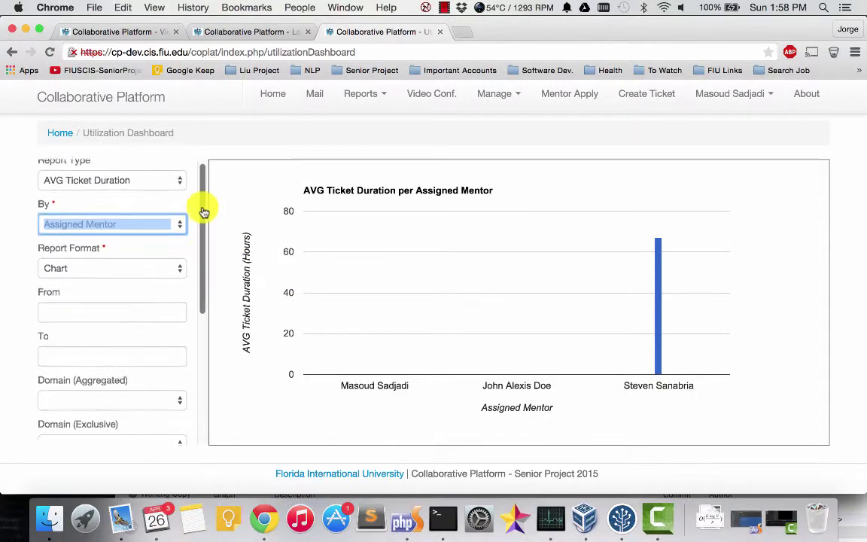
scroll(202, 211, "up", 2)
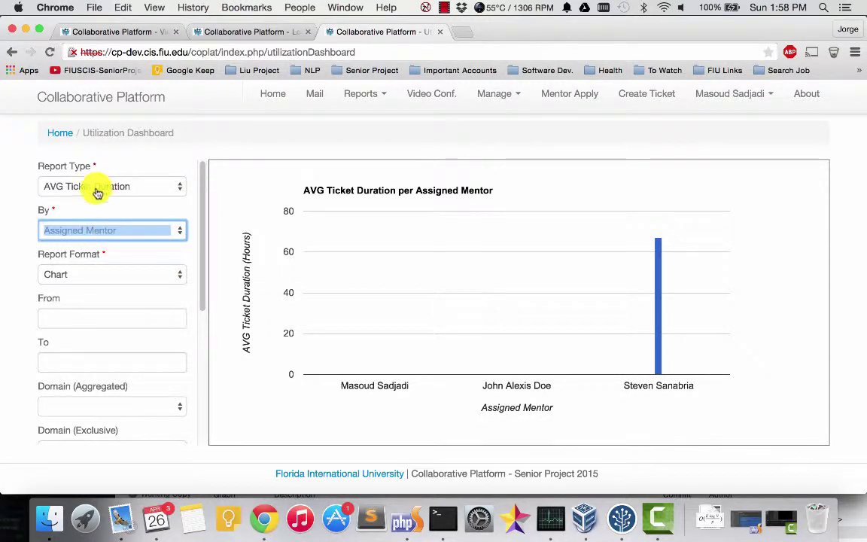
scroll(205, 248, "down", 2)
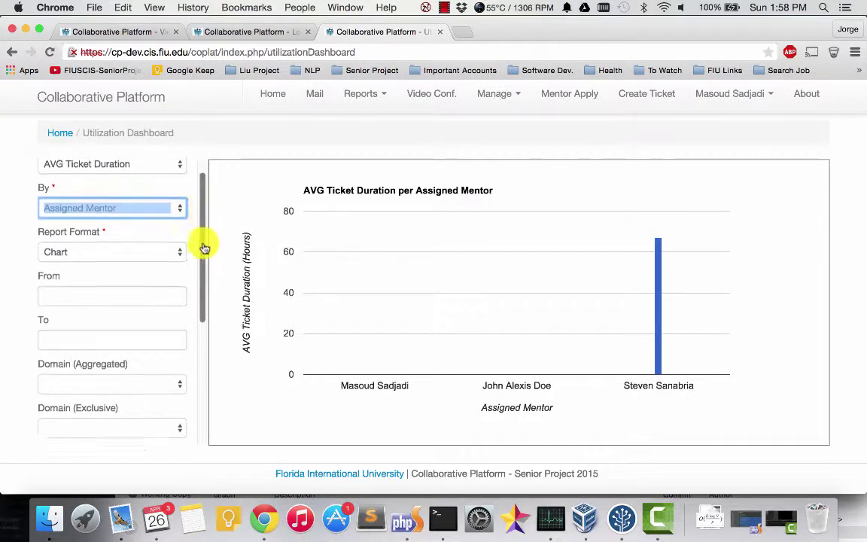
scroll(205, 248, "down", 3)
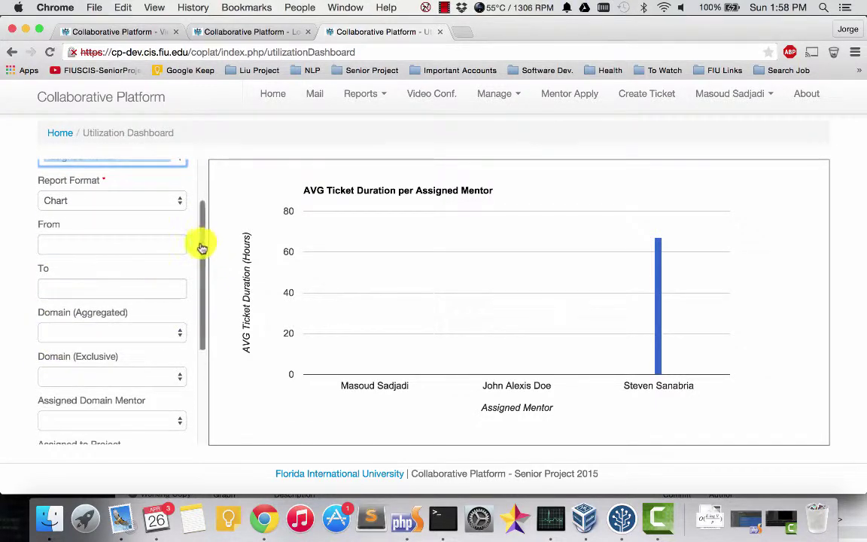
scroll(202, 248, "up", 5)
left_click(128, 275)
left_click(104, 286)
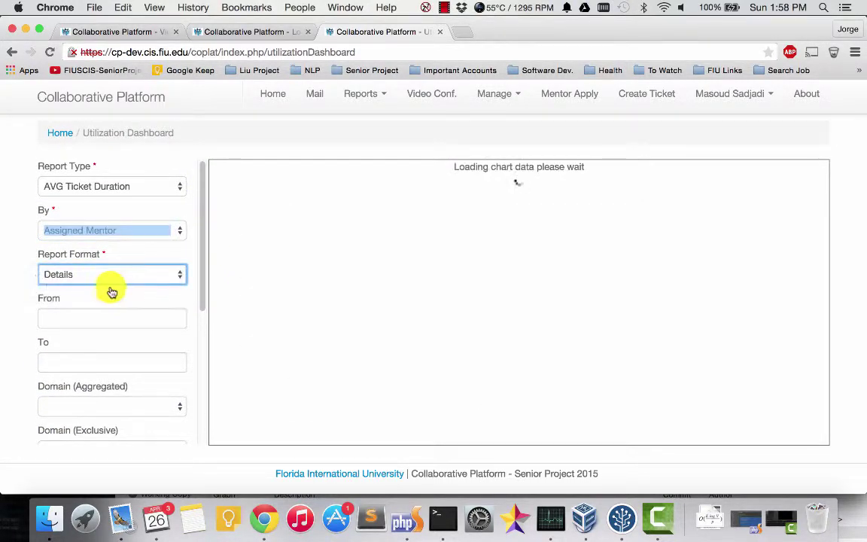
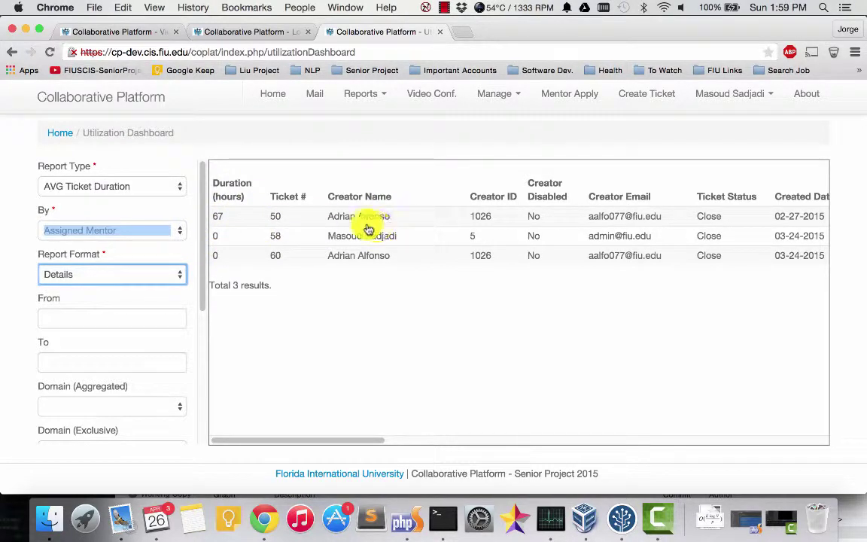
Step: Open the Report Type list on the Utilization Dashboard showing the AVG Ticket Duration details
left_click(116, 187)
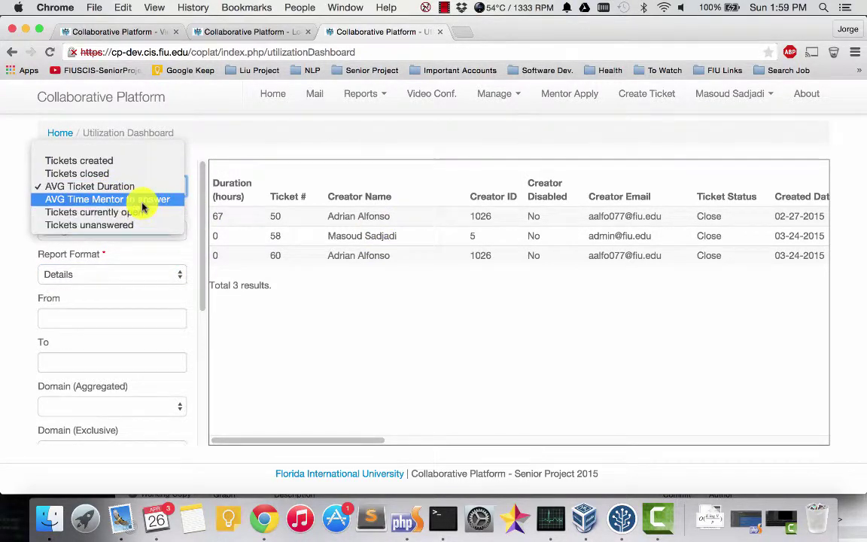
Step: Chart AVG Time Mentor to answer, grouped by Assigned Mentor
left_click(131, 199)
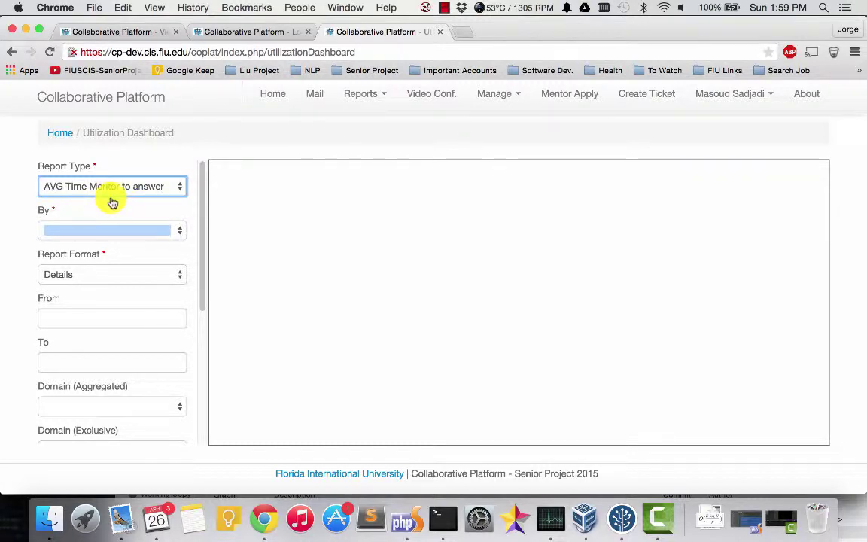
left_click(138, 230)
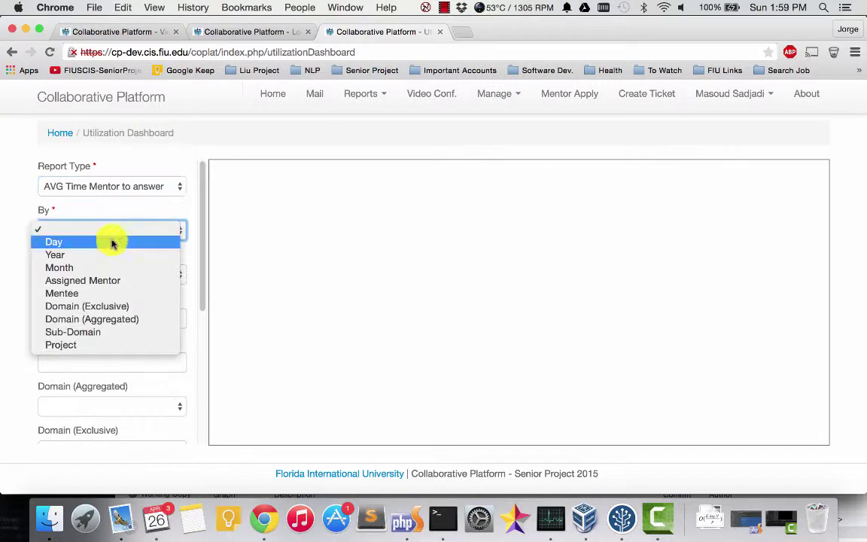
left_click(90, 281)
left_click(113, 274)
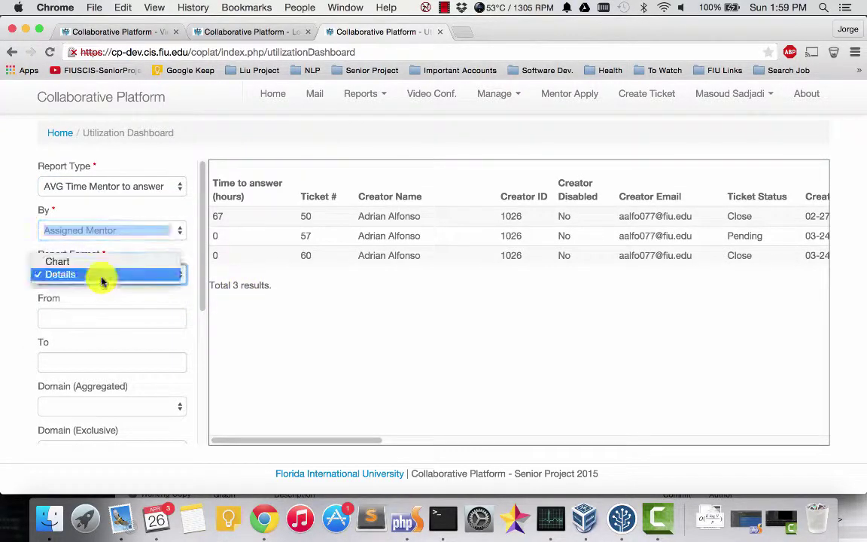
left_click(79, 271)
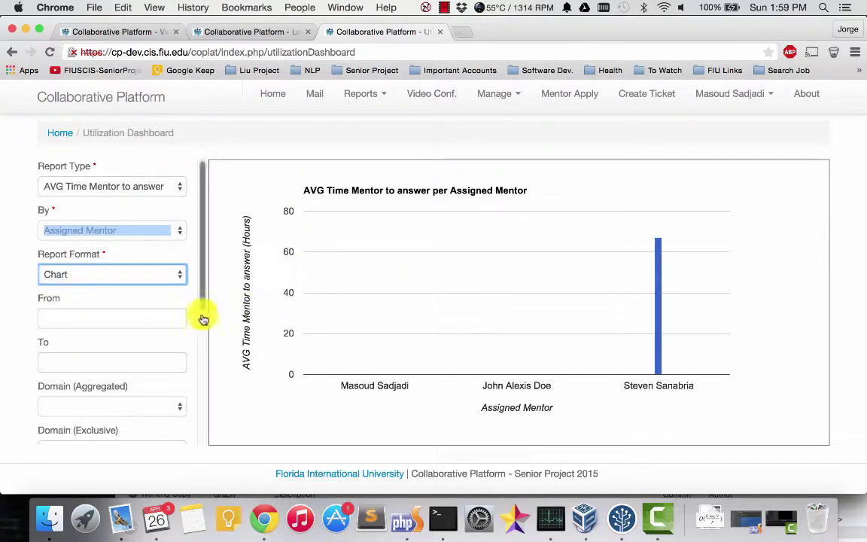
Step: Review the mentor chart, with one mentor at about 67 hours, and reopen the report types
scroll(202, 279, "down", 2)
scroll(201, 278, "up", 2)
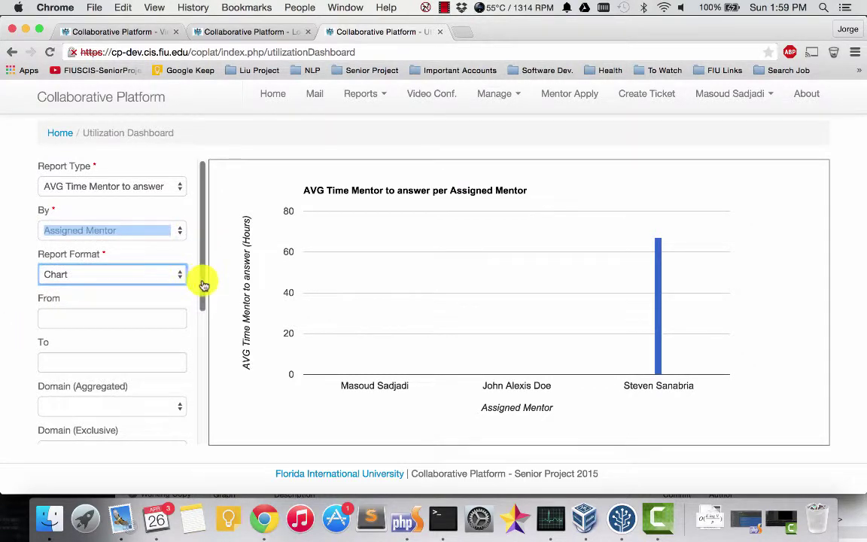
left_click_drag(201, 285, 203, 247)
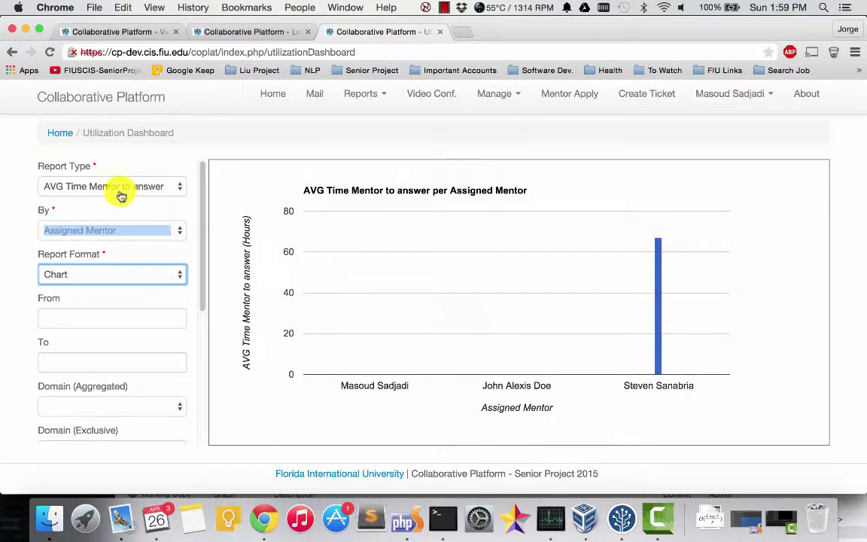
left_click(111, 186)
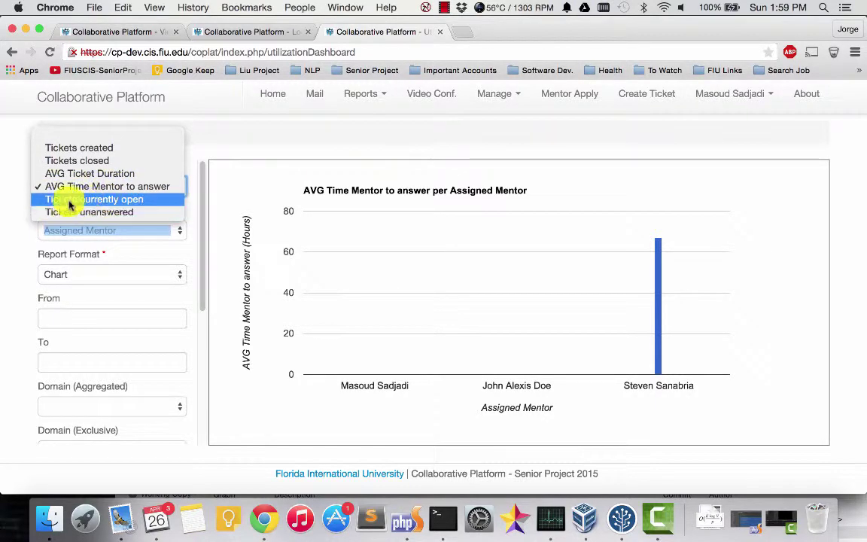
Step: Chart Tickets currently open per Day, showing 2 open tickets from Mar 9, 2015
left_click(75, 199)
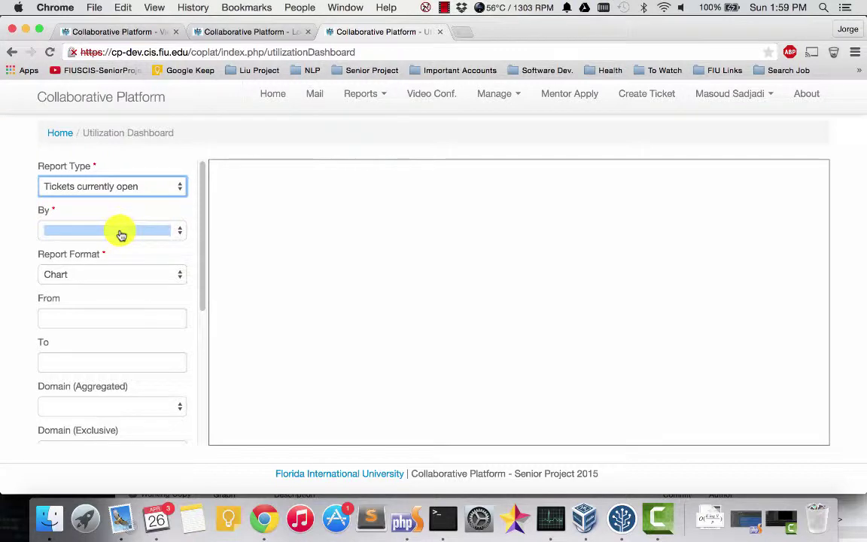
left_click(121, 232)
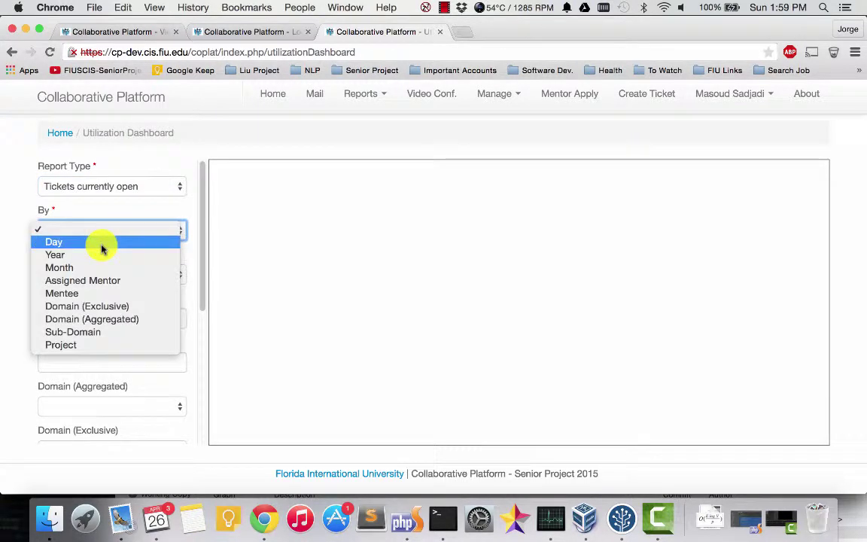
left_click(101, 248)
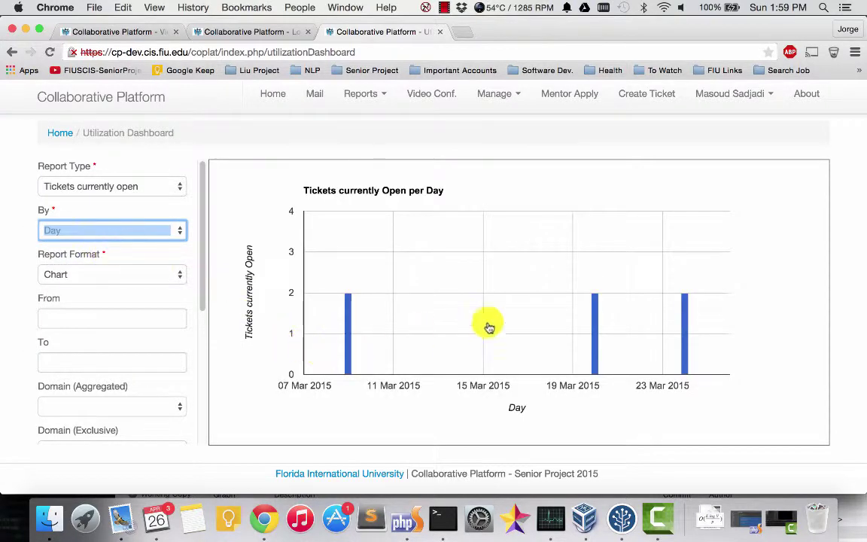
mouse_move(690, 341)
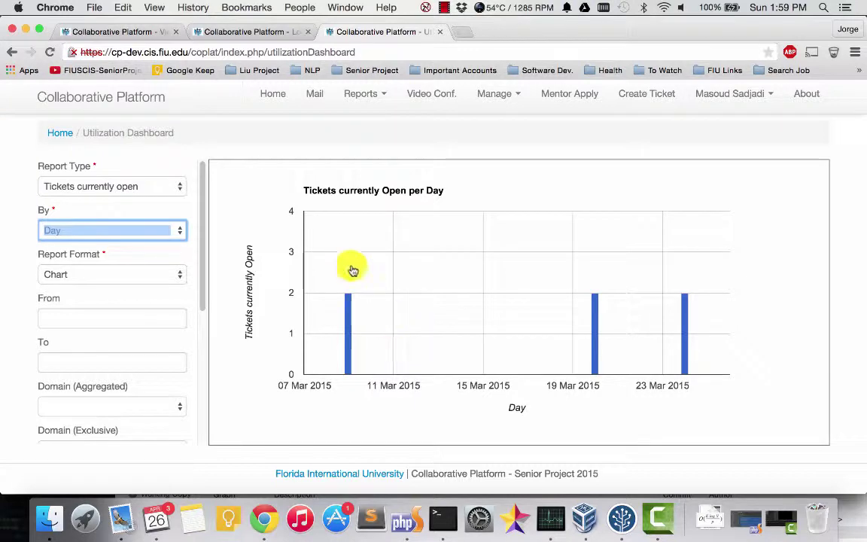
mouse_move(348, 328)
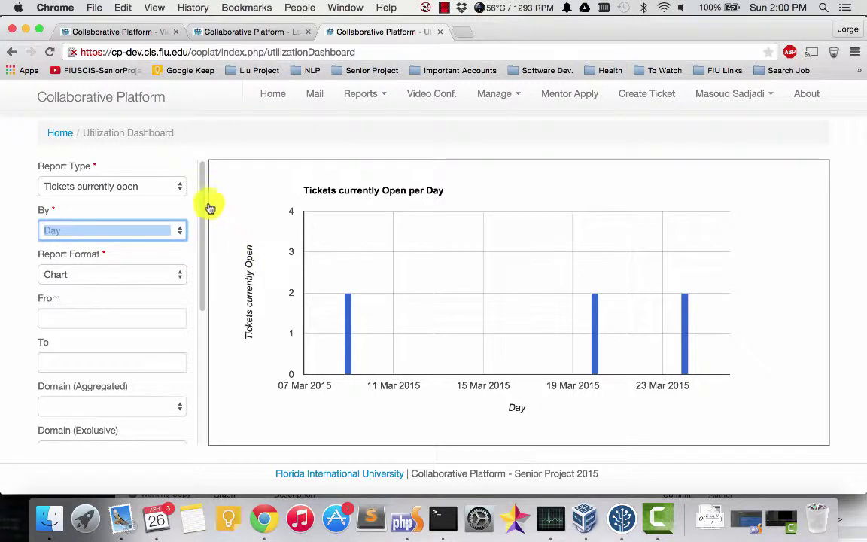
scroll(202, 207, "down", 1)
scroll(197, 192, "up", 1)
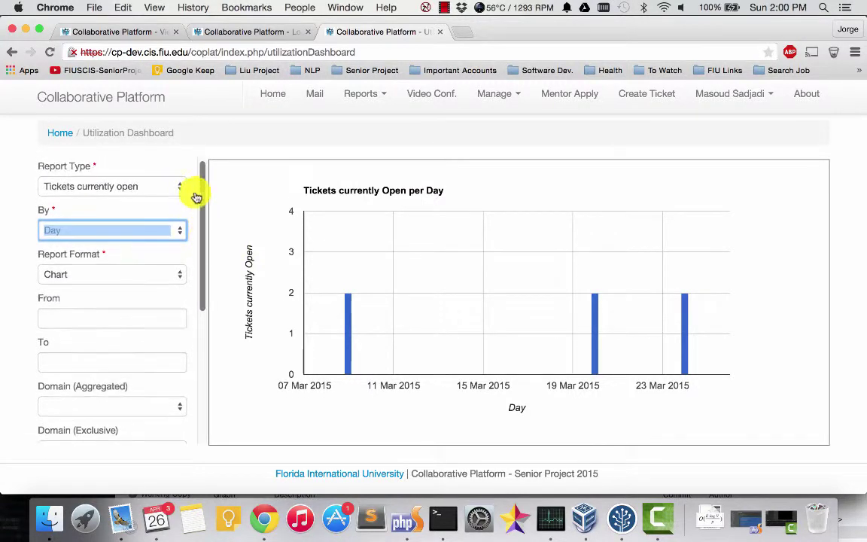
left_click(148, 189)
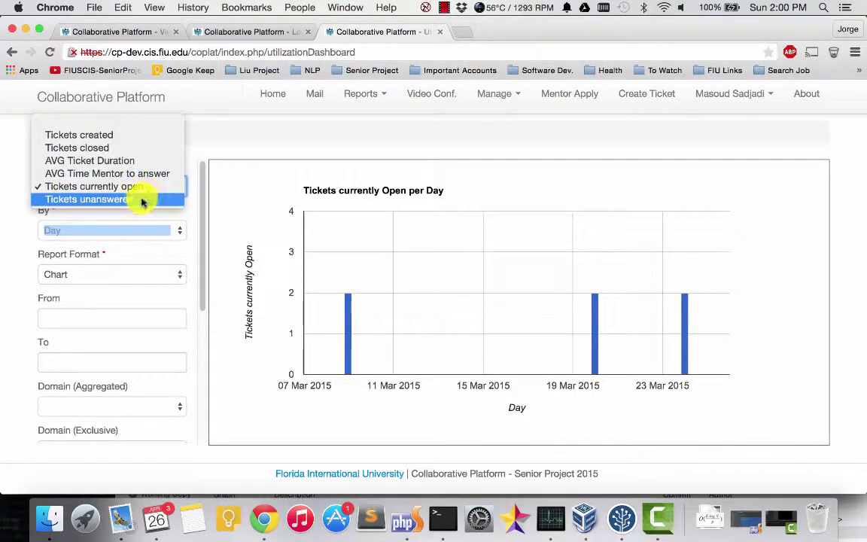
Step: Chart Tickets unanswered grouped by Day, then regroup it by Project
left_click(95, 203)
left_click(106, 233)
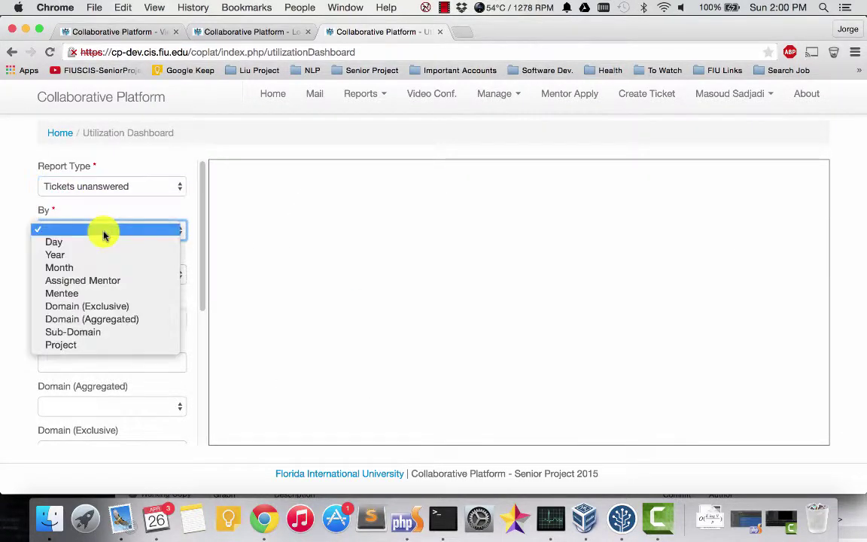
left_click(91, 243)
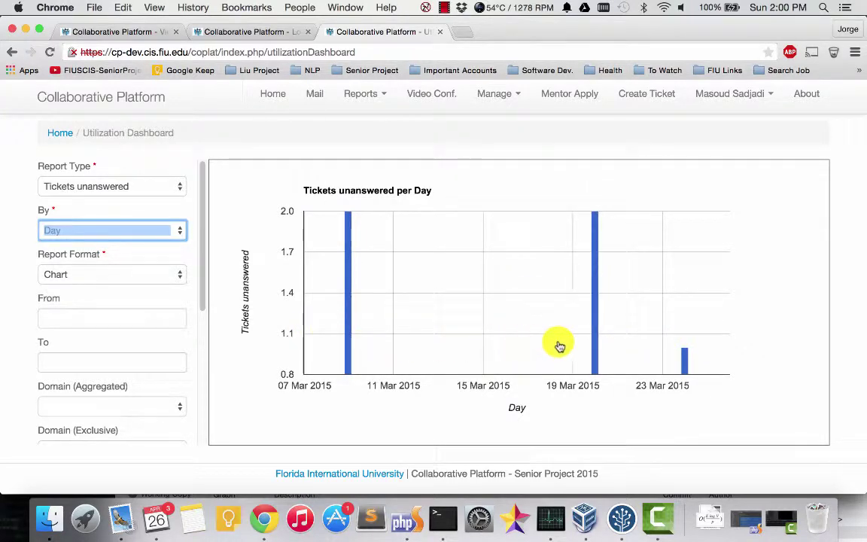
mouse_move(350, 239)
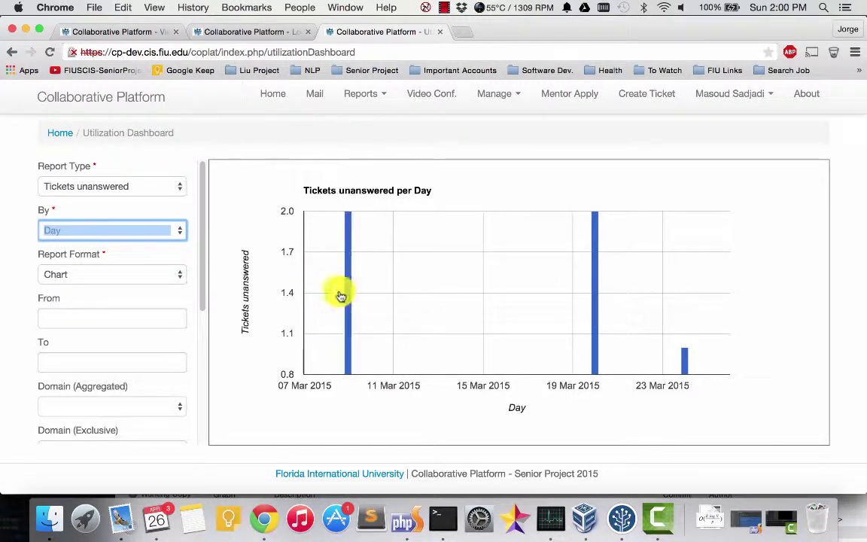
left_click(104, 235)
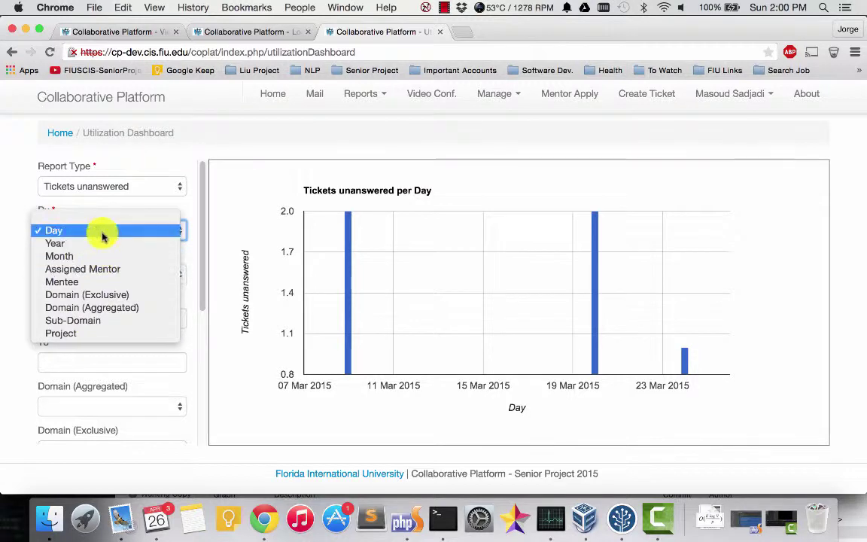
left_click(88, 338)
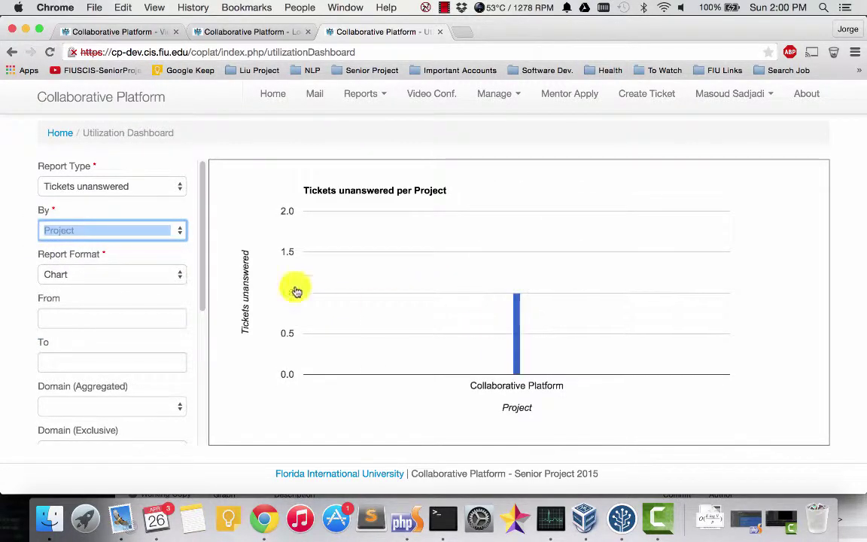
Step: Regroup the unanswered-tickets chart by Sub-Domain, Domain (Aggregated), Mentee, and finally Month
left_click(101, 238)
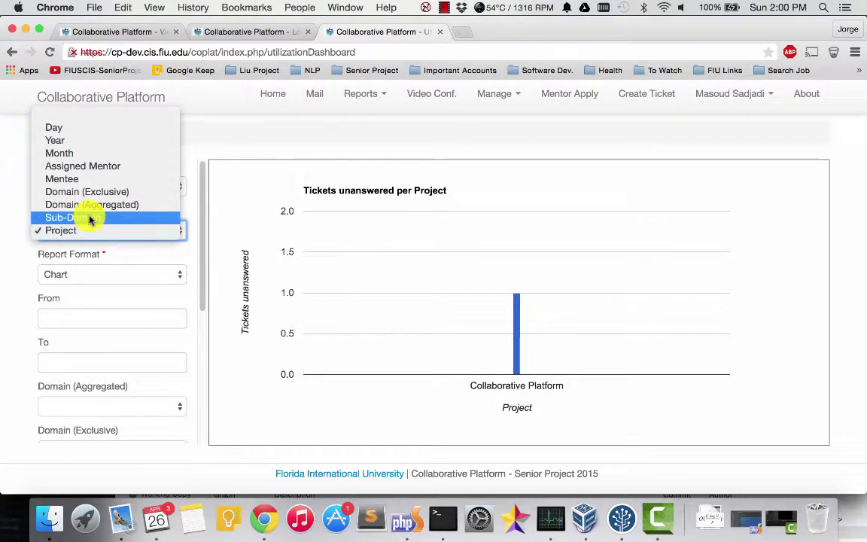
left_click(97, 223)
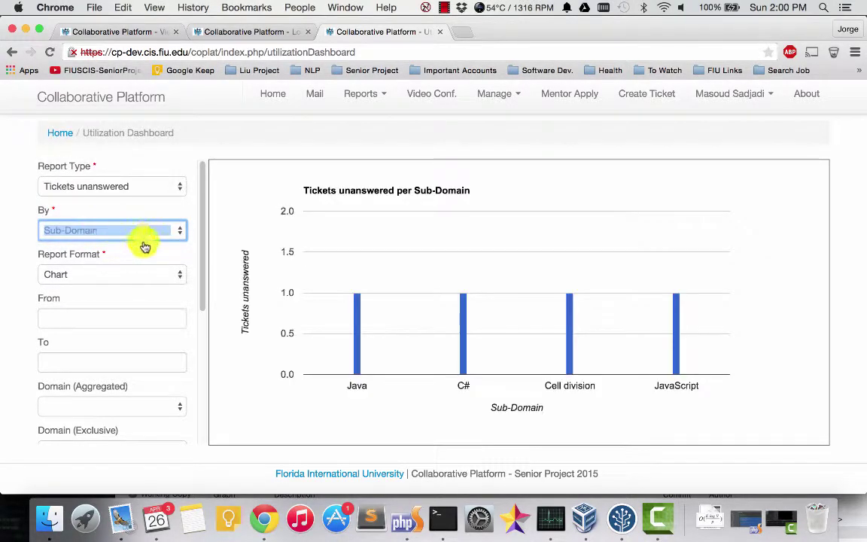
left_click(84, 231)
left_click(86, 218)
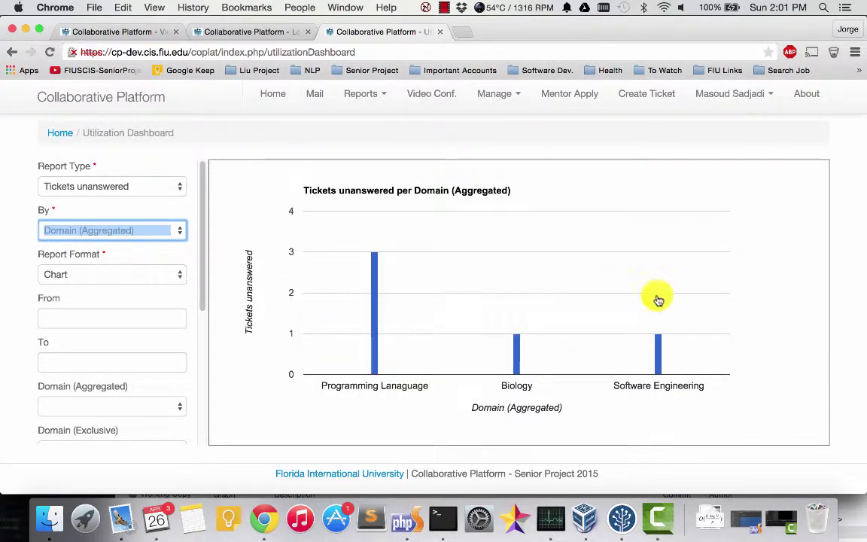
left_click(93, 234)
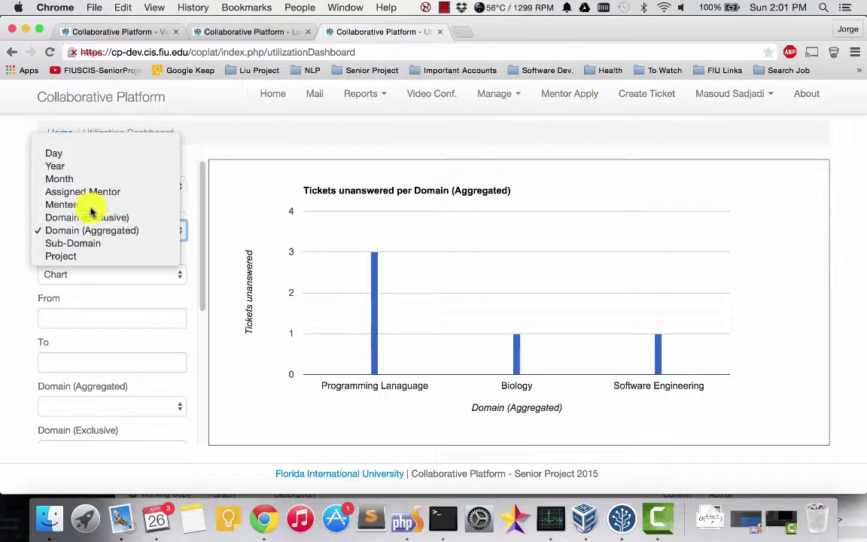
left_click(74, 204)
mouse_move(519, 332)
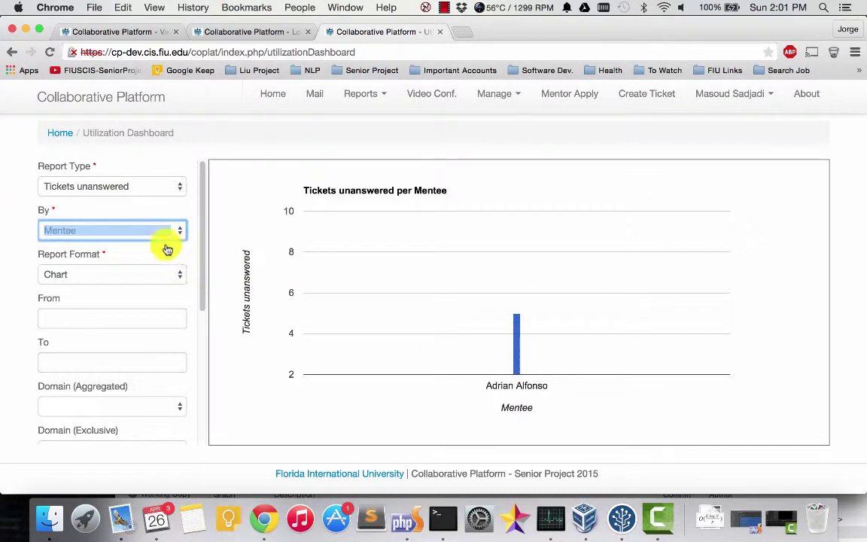
left_click(143, 234)
left_click(84, 204)
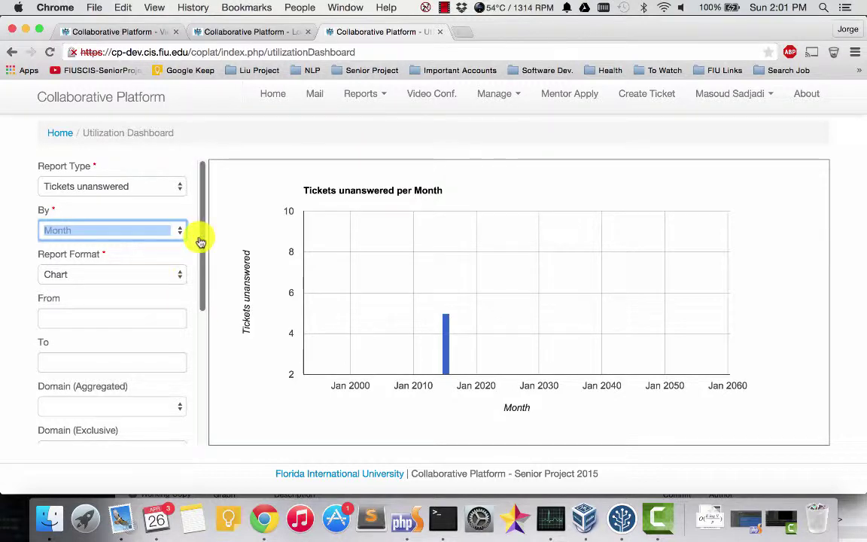
left_click_drag(200, 228, 291, 199)
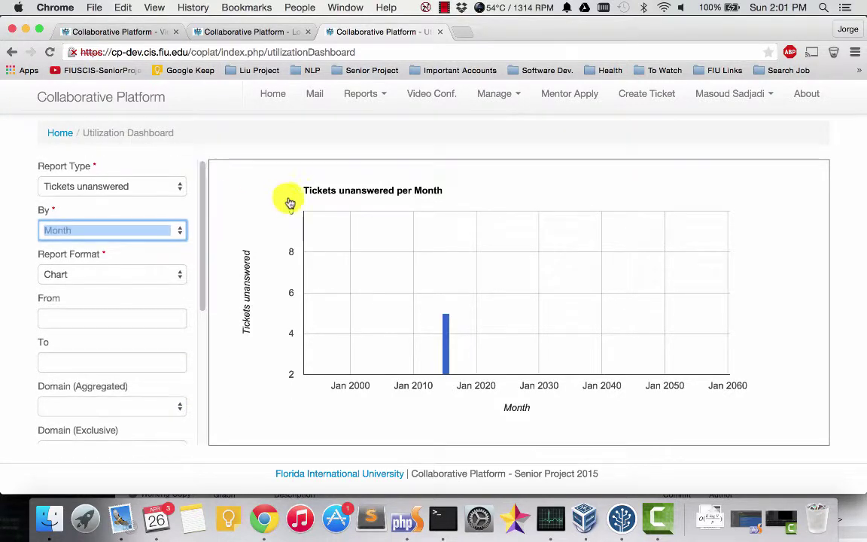
Step: Open the Frequent Mentee Sub-Domains report from Reports and highlight JavaScript in the first rule
left_click(372, 97)
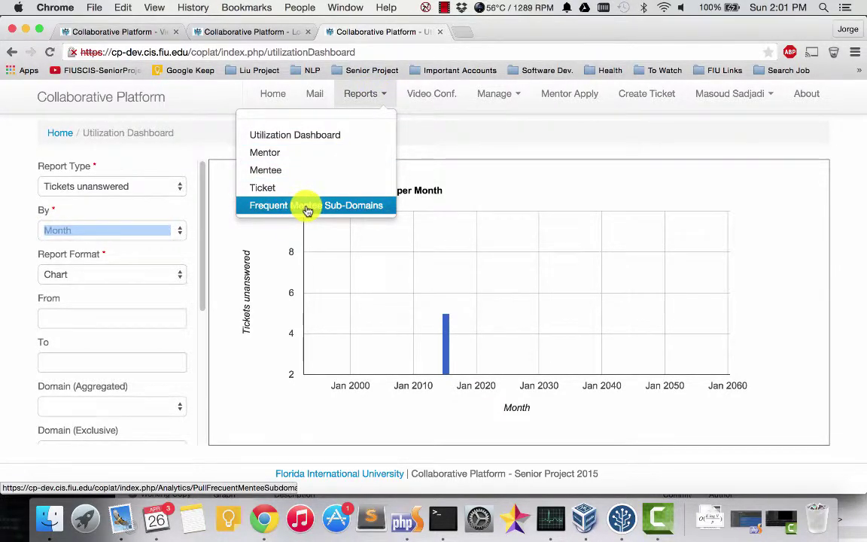
left_click(308, 211)
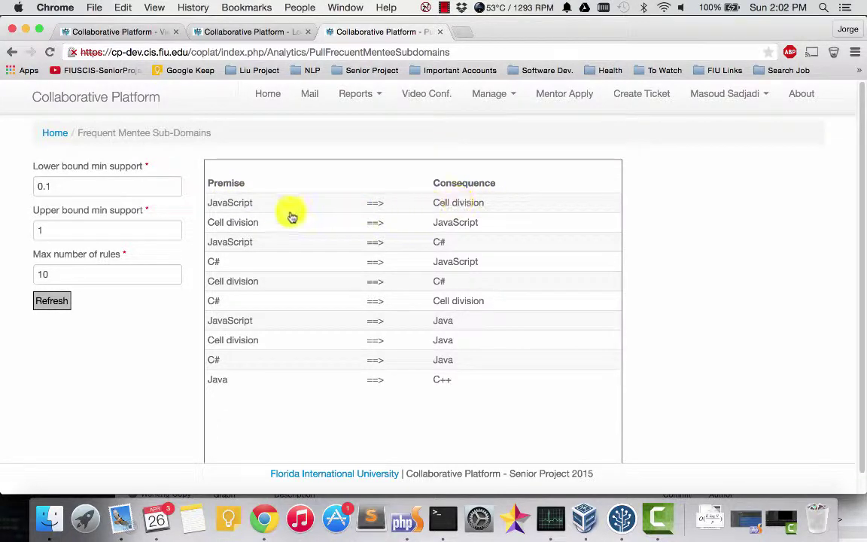
left_click_drag(253, 204, 212, 207)
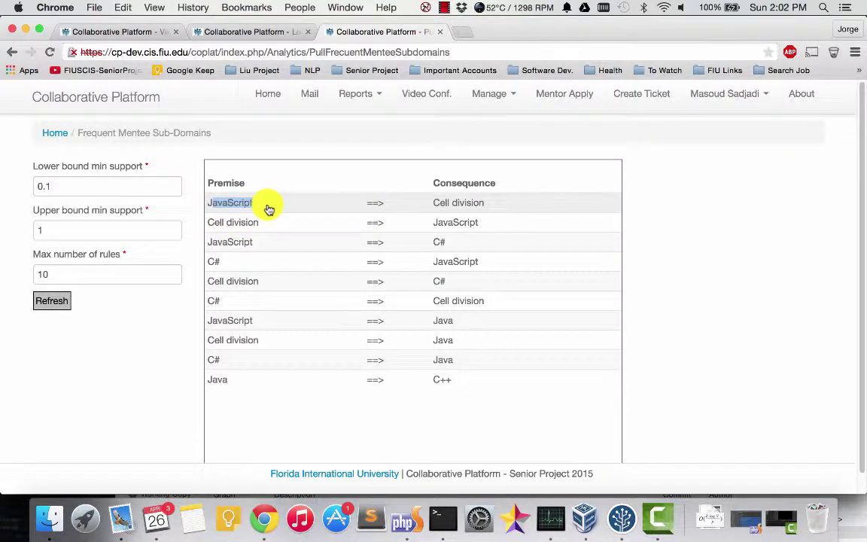
left_click(265, 211)
double_click(215, 208)
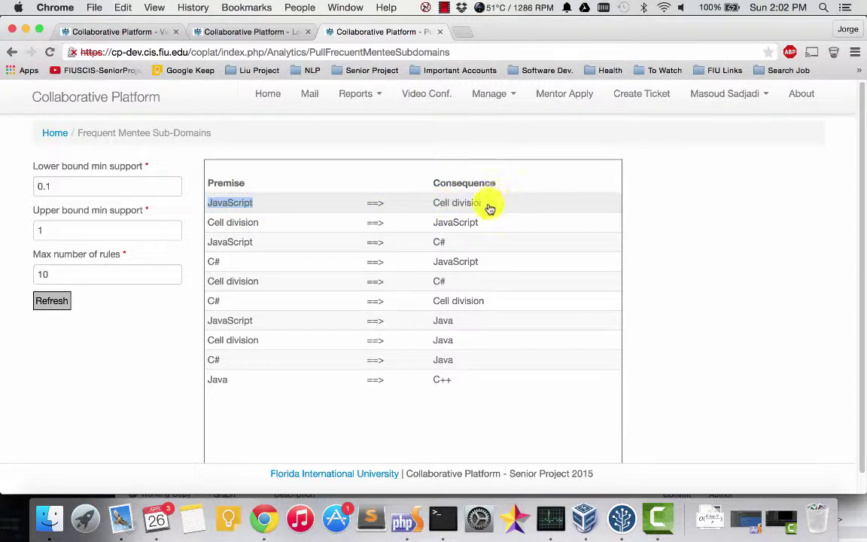
left_click_drag(490, 208, 272, 199)
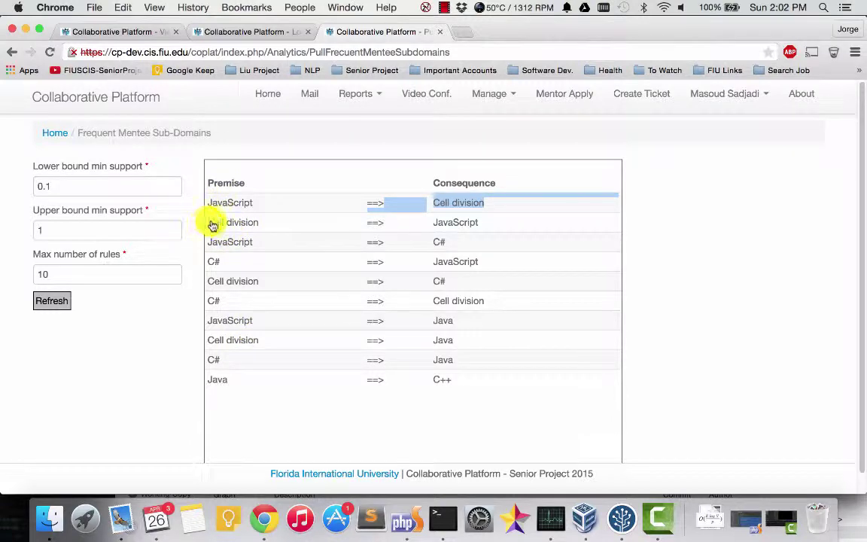
left_click_drag(210, 229, 278, 227)
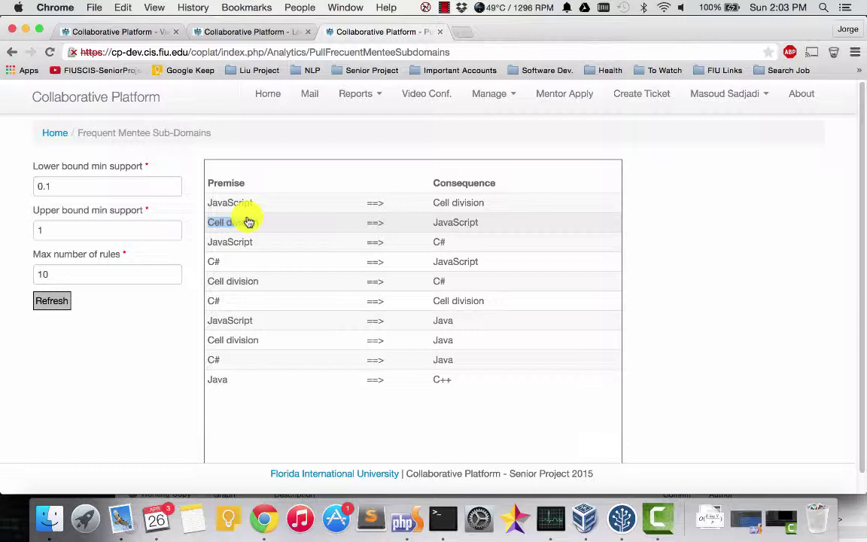
left_click_drag(68, 275, 33, 273)
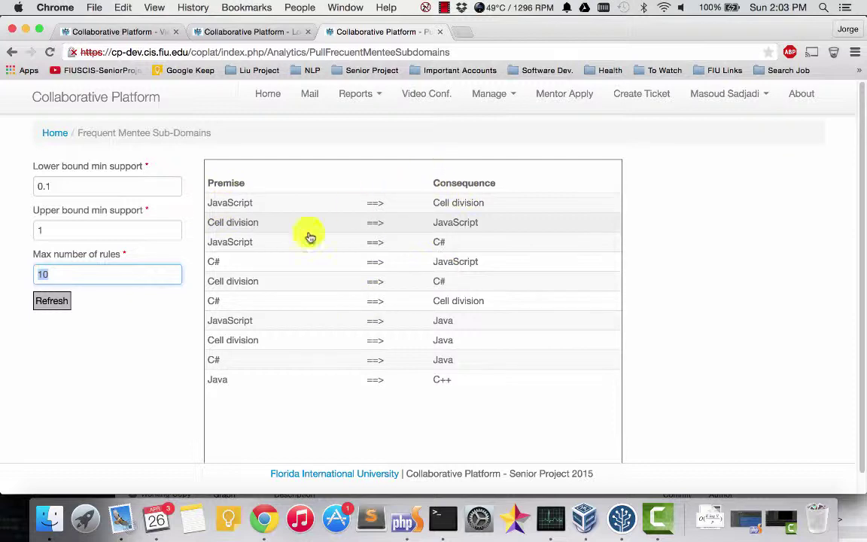
Step: Set Max number of rules to 1 and refresh, leaving only Java ==> C++
left_click_drag(72, 278, 33, 280)
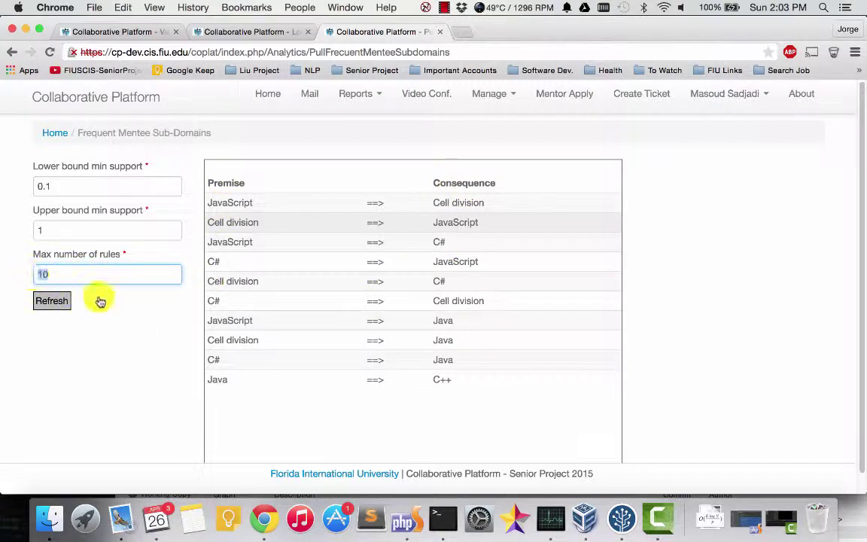
type("1")
left_click(55, 305)
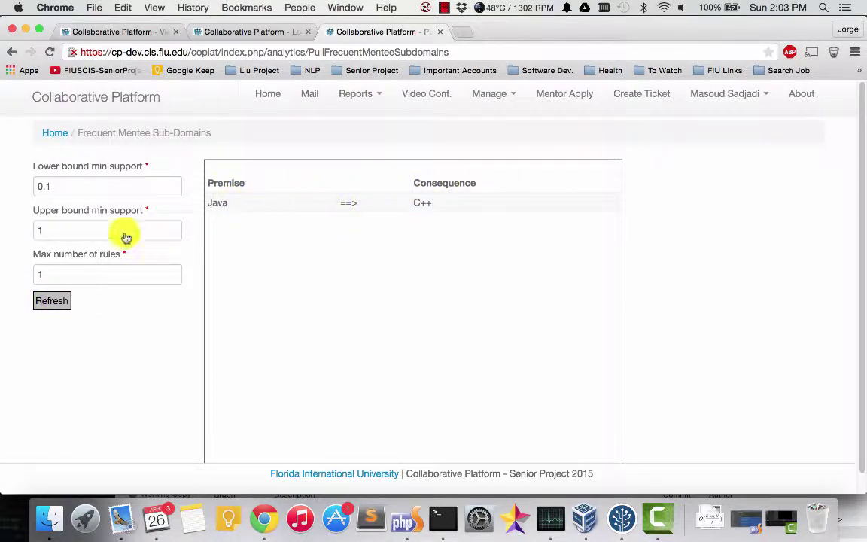
Step: Point out the lower and upper min support bound fields, then switch to Camtasia
left_click(62, 186)
left_click(69, 228)
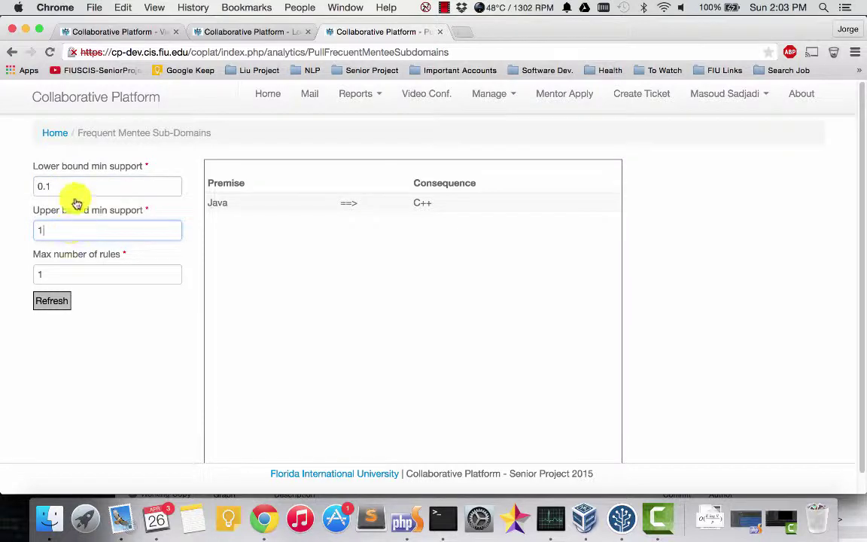
left_click(66, 186)
left_click(76, 232)
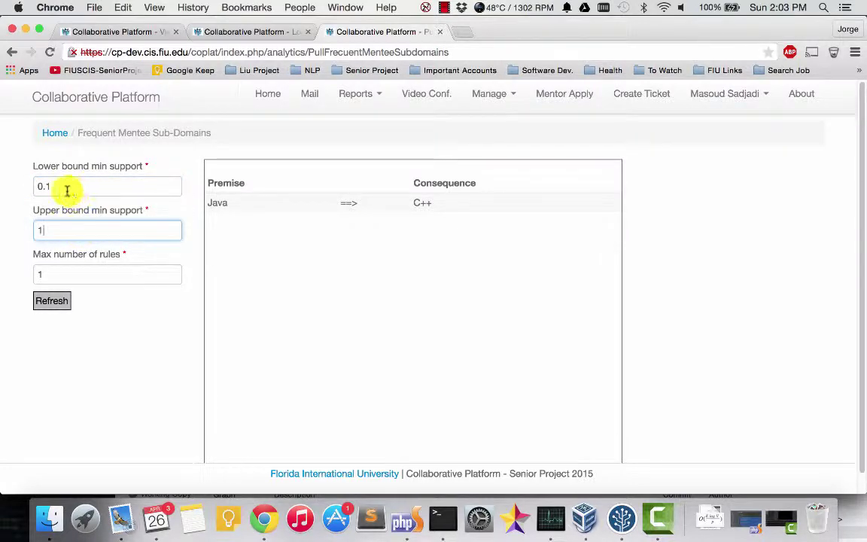
left_click(89, 185)
left_click(94, 230)
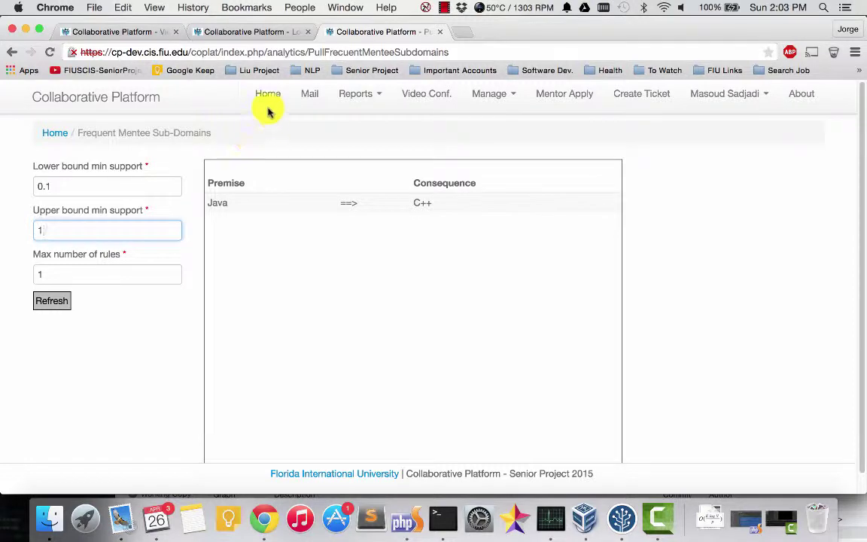
left_click(356, 94)
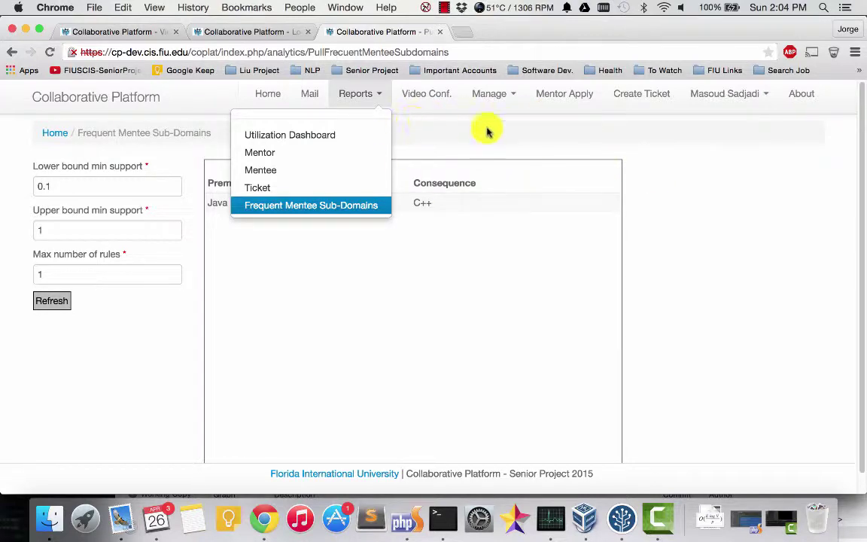
left_click(658, 517)
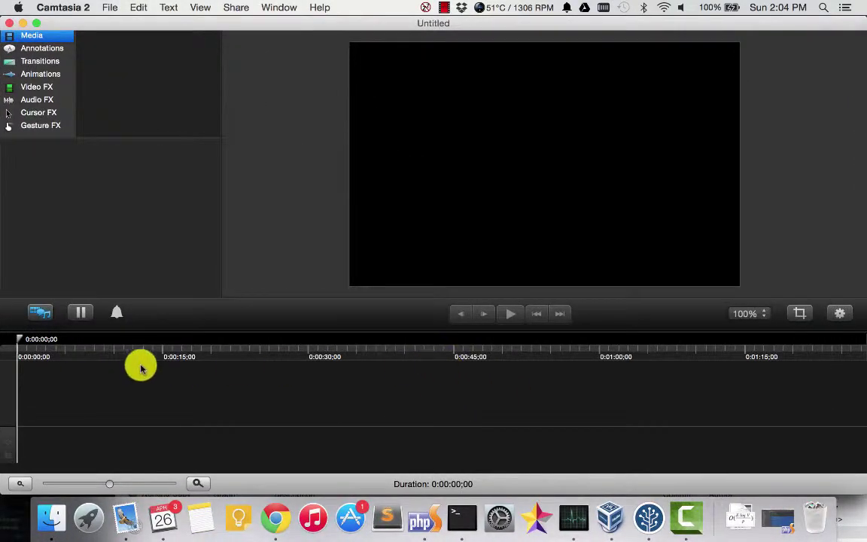